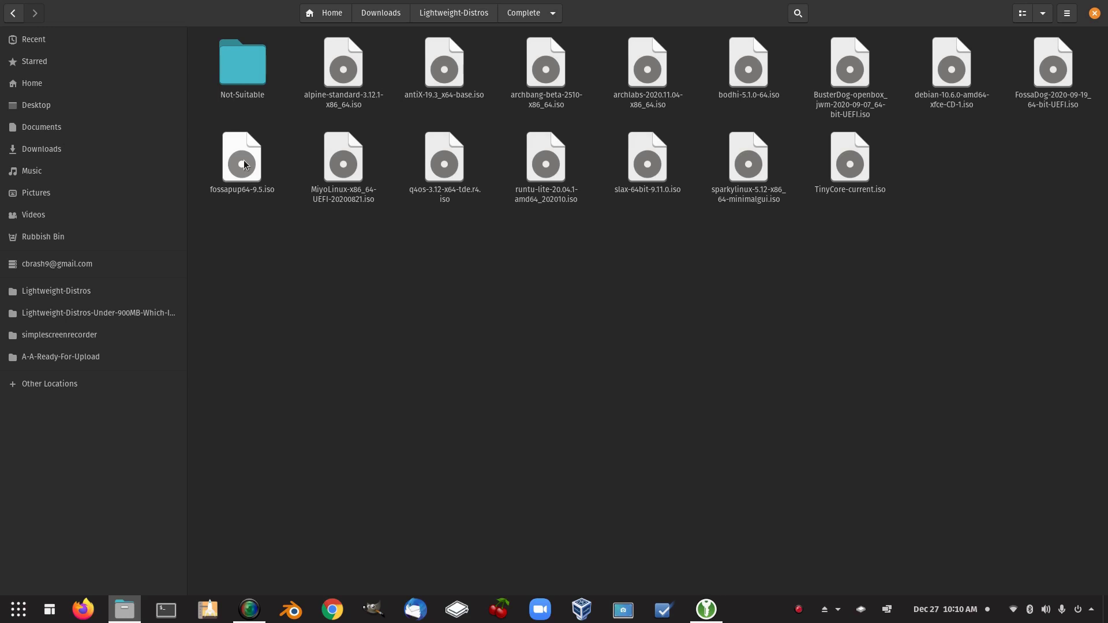
Locate the fossapup64-9.5.iso image, and switch to Chrome to read the FossaPup64 release post on the Puppy Linux blog.
left_click(244, 161)
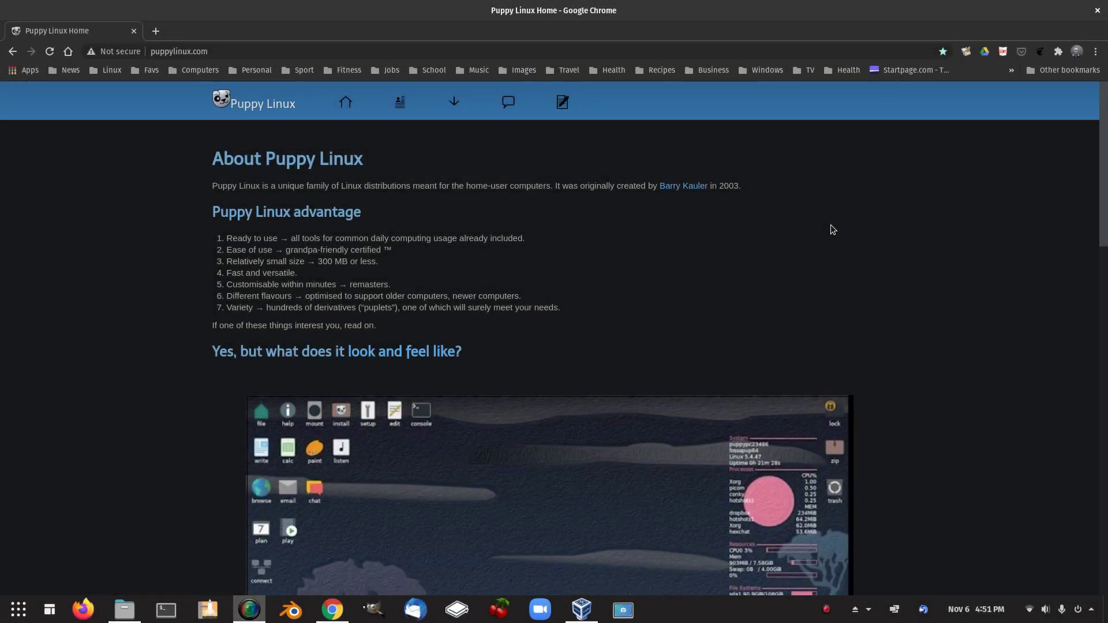
scroll(832, 225, "down", 4)
left_click(392, 105)
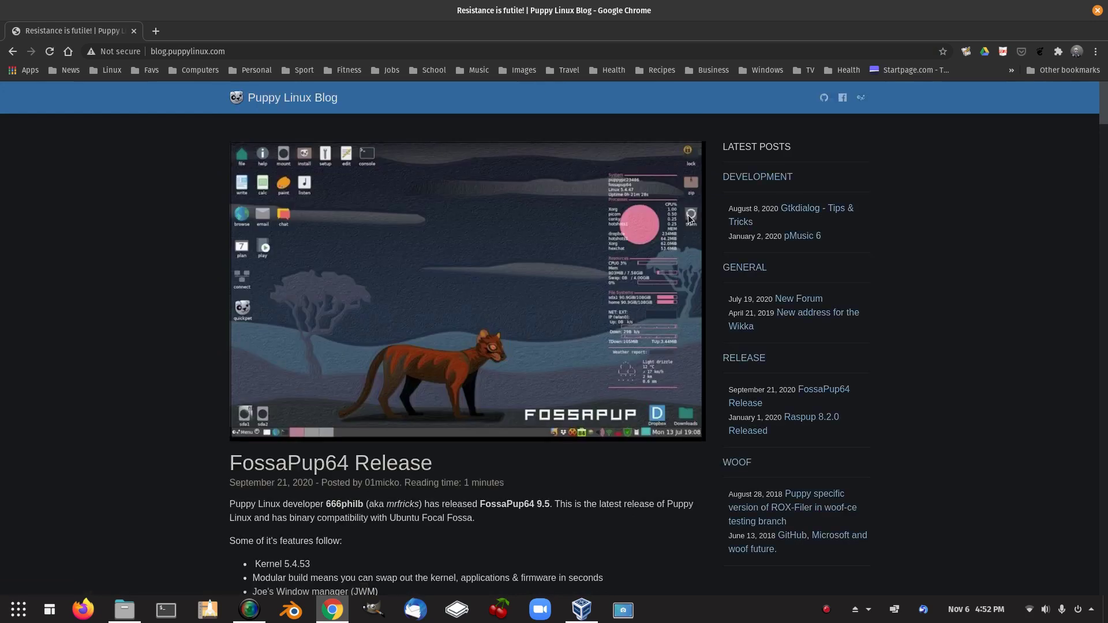
scroll(496, 317, "down", 5)
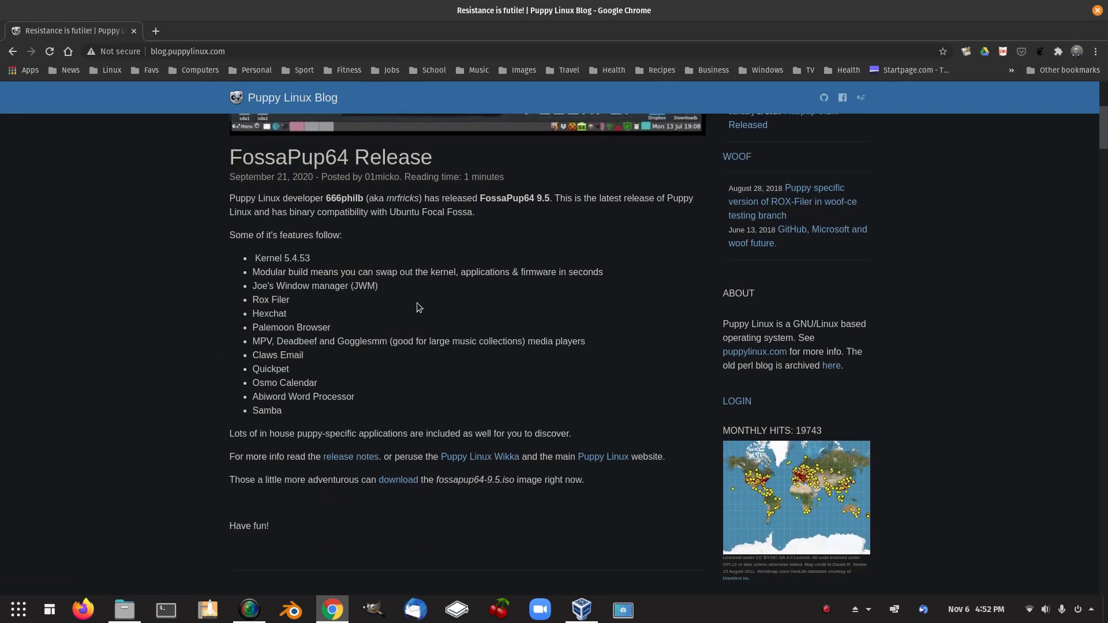
scroll(394, 266, "down", 6)
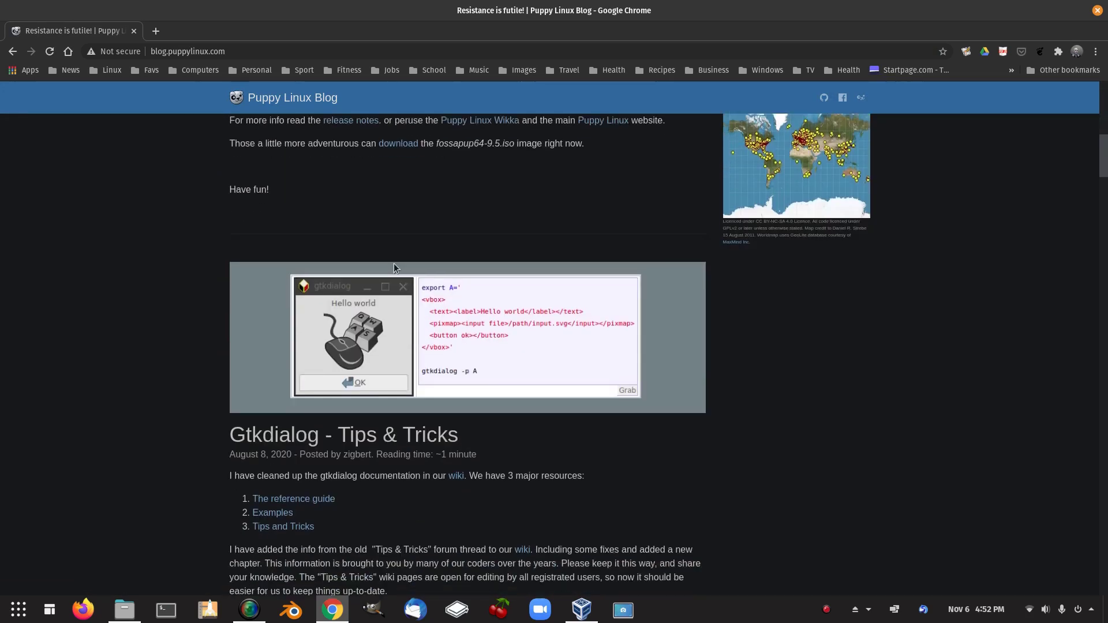
scroll(399, 266, "down", 4)
scroll(410, 268, "down", 3)
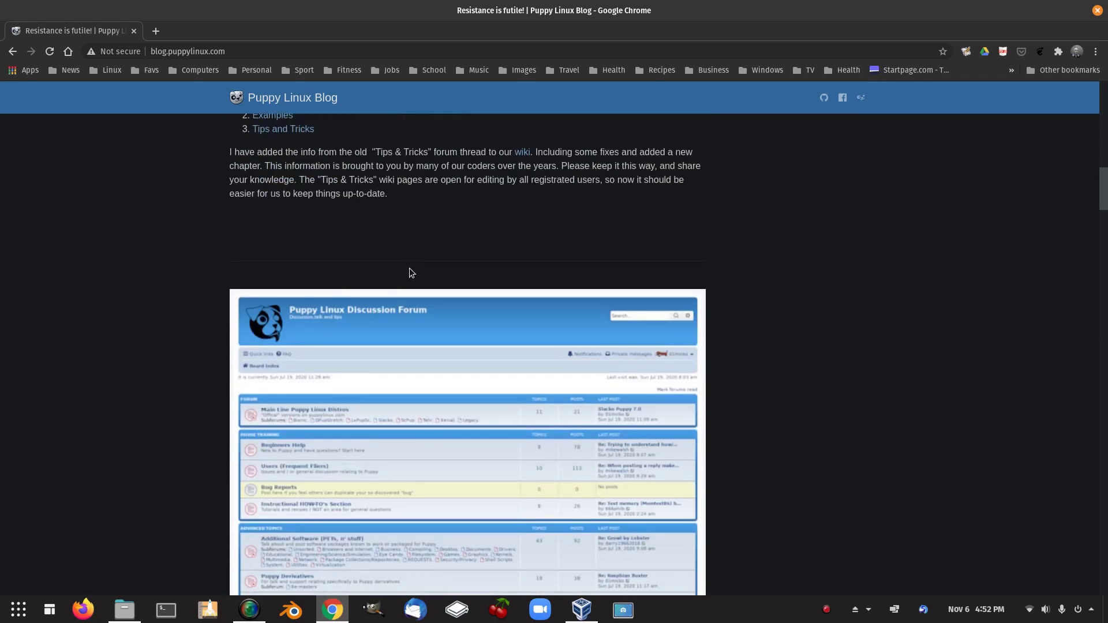
Return to the Puppy Linux home page and view its table of download versions.
key("alt+Left")
left_click(454, 102)
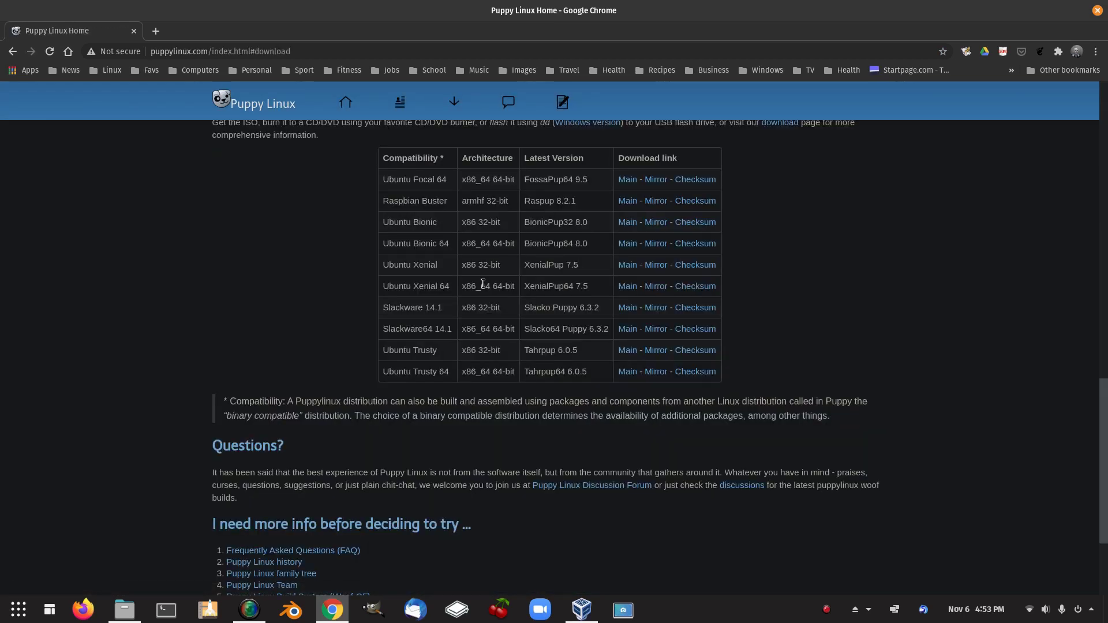
scroll(483, 284, "up", 5)
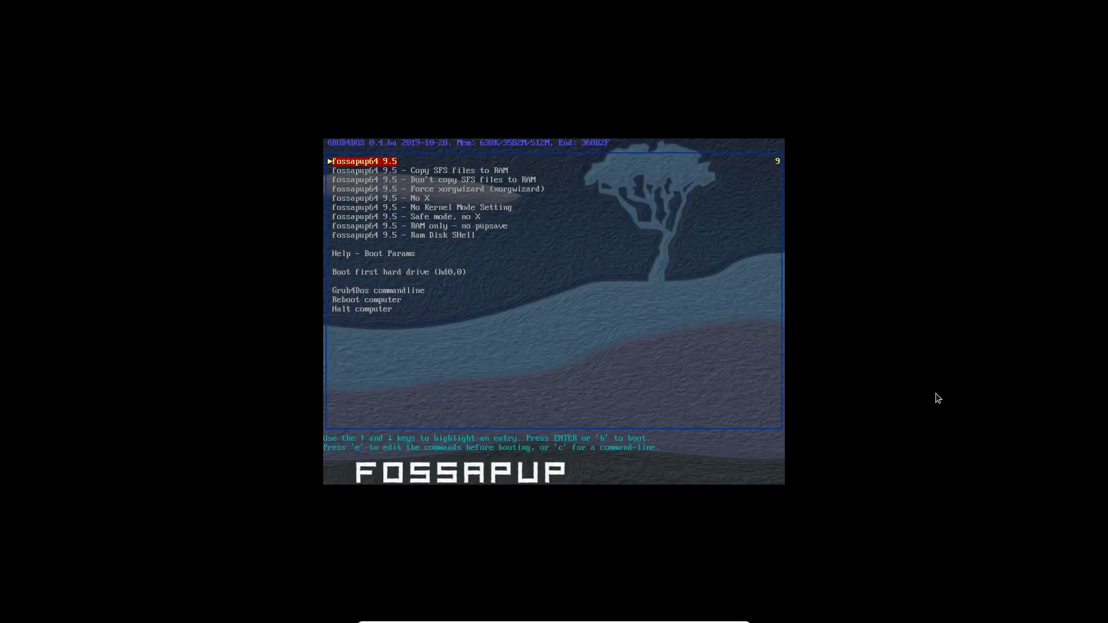
Boot the default fossapup64 9.5 entry and accept the Quick Setup defaults, dismissing the Welcome window.
key("Return")
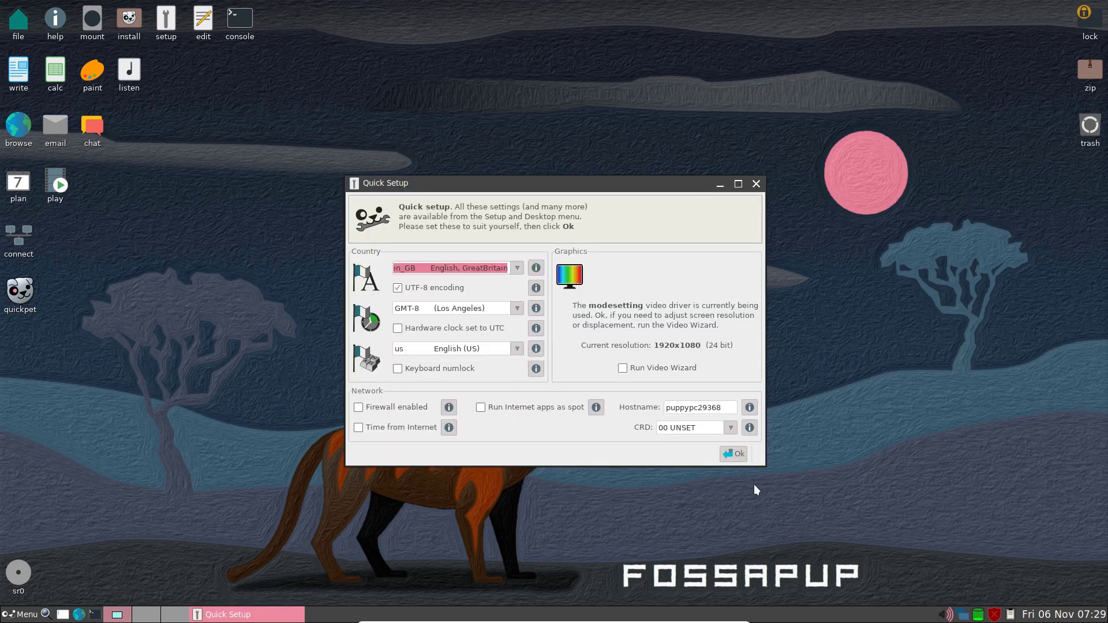
left_click(735, 456)
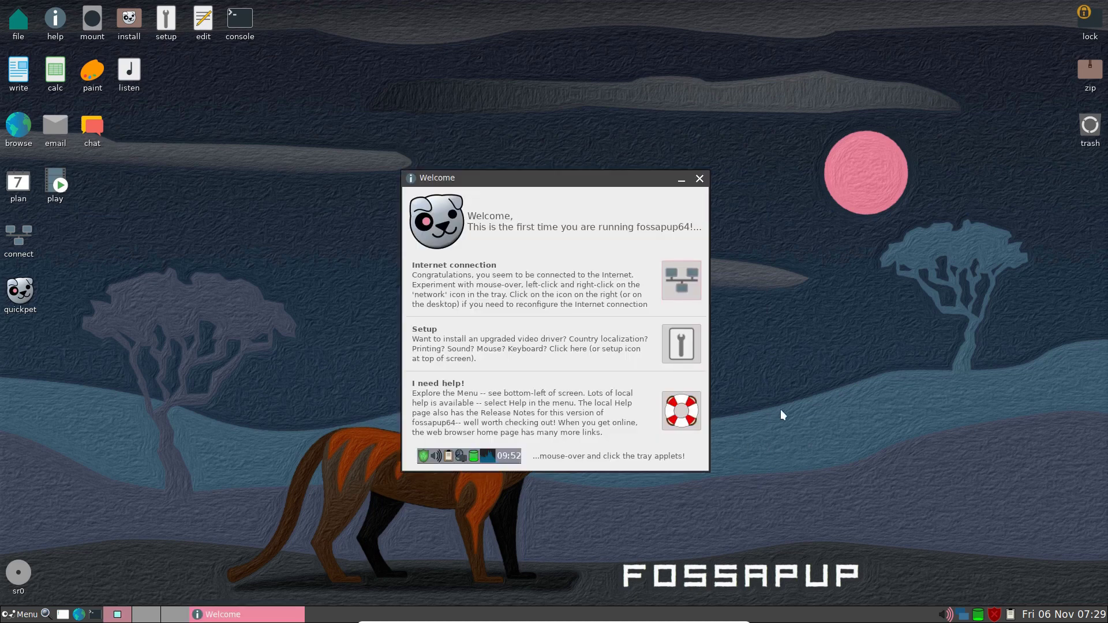
left_click(699, 179)
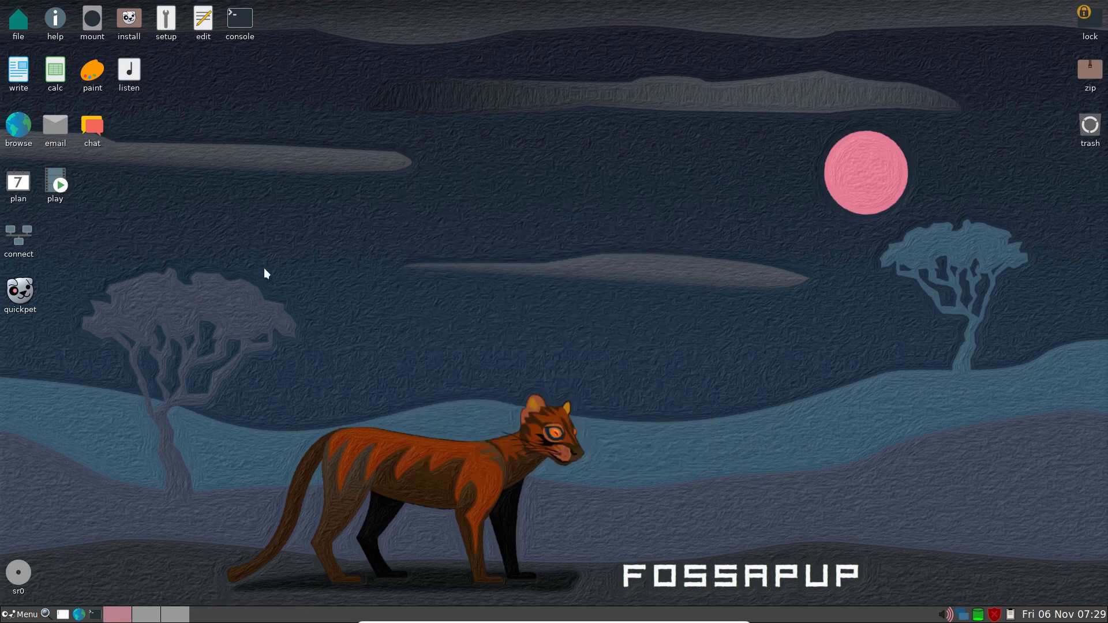
Start the Puppy Installer for an internal hard drive / SSD and choose drive sda as the target.
left_click(129, 20)
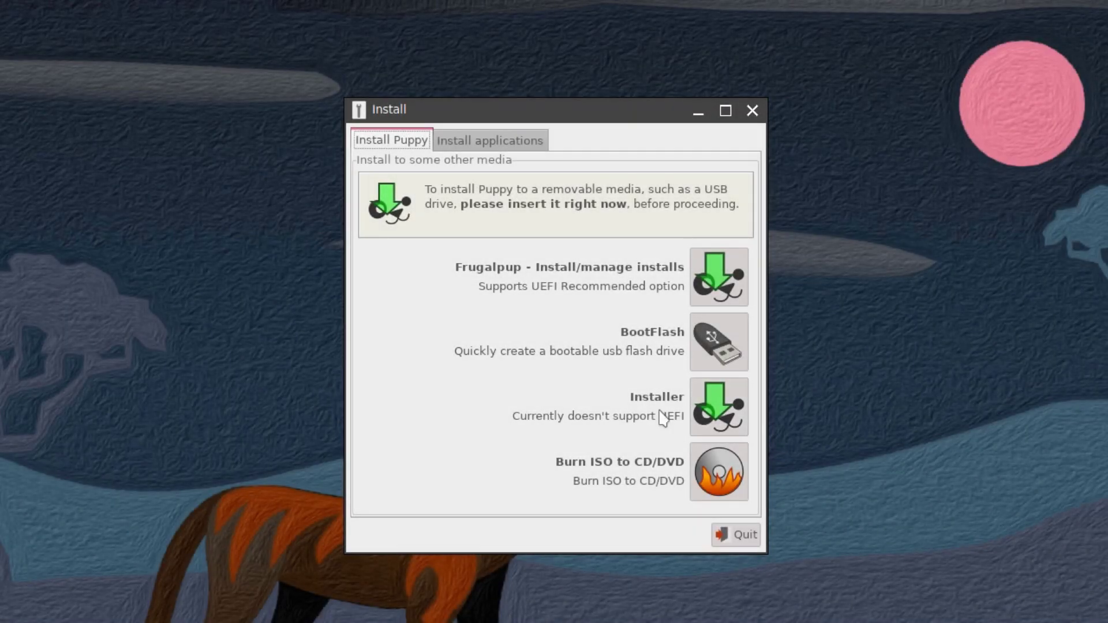
left_click(719, 413)
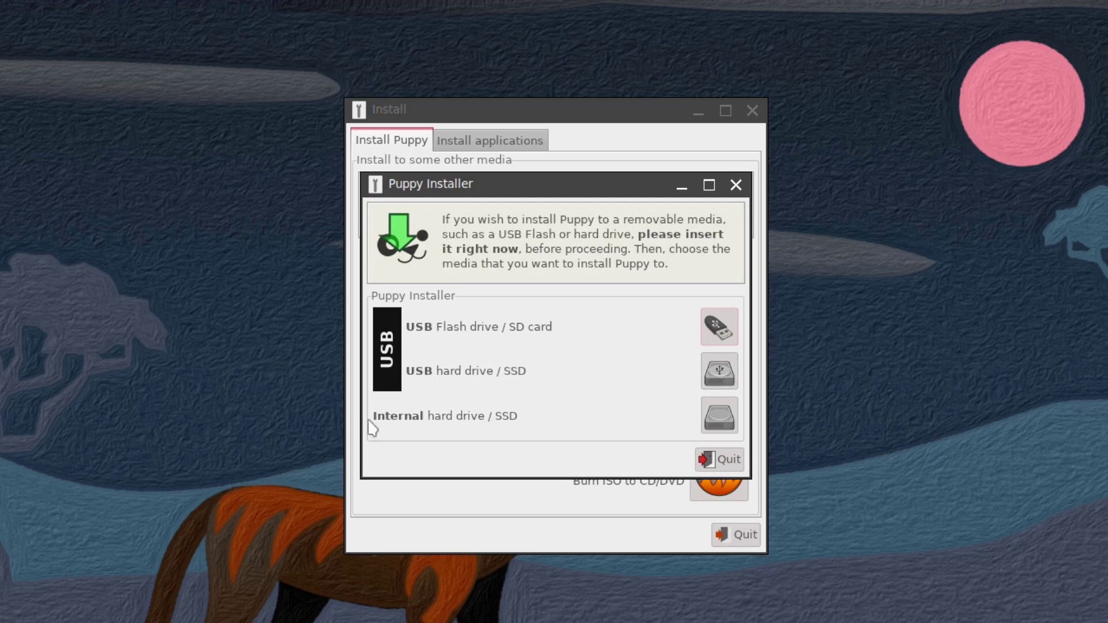
left_click(718, 424)
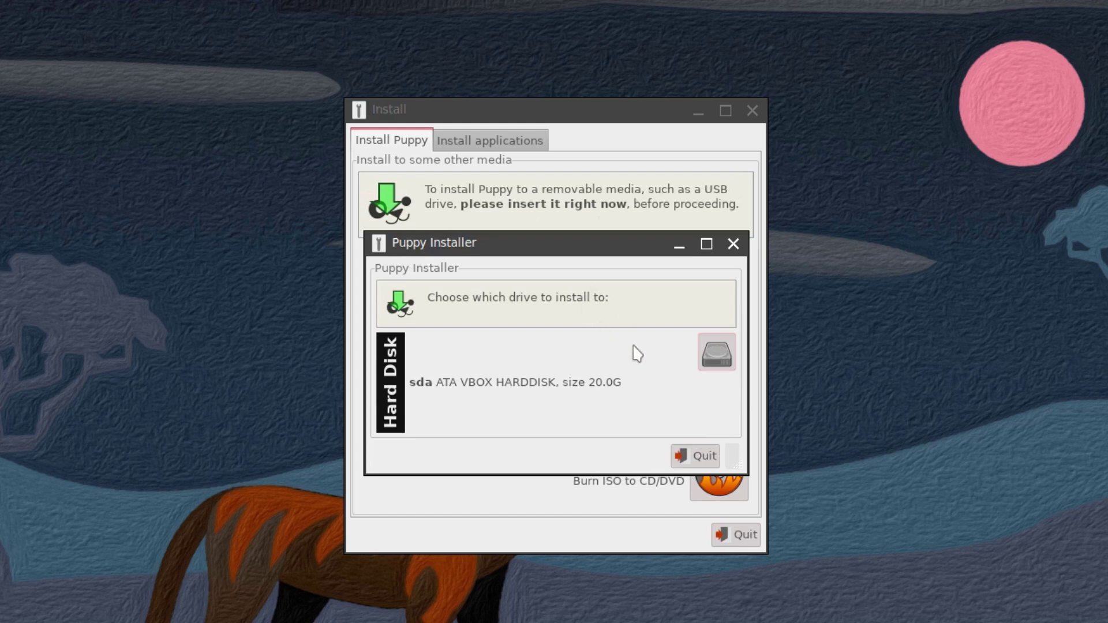
left_click(721, 370)
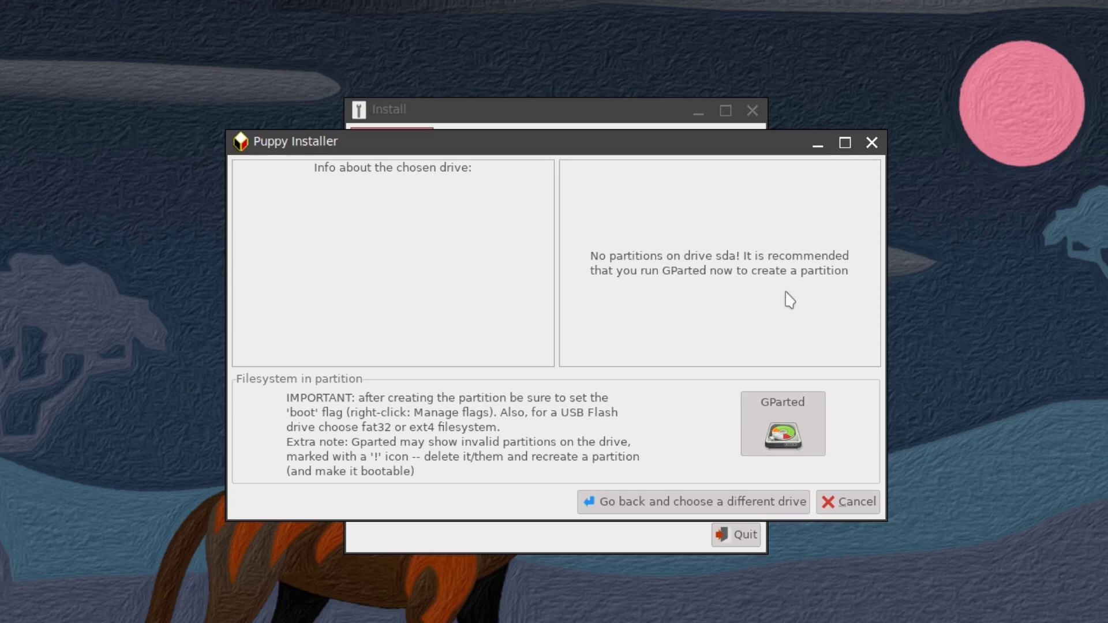
Open GParted from the installer and create an msdos partition table on /dev/sda.
left_click(781, 432)
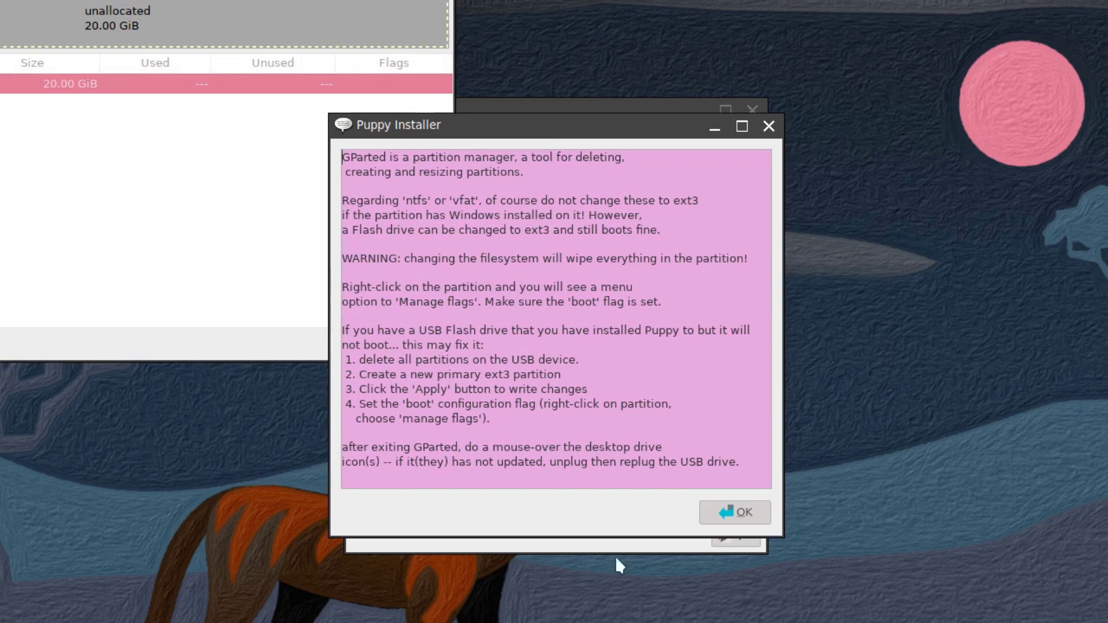
key("Return")
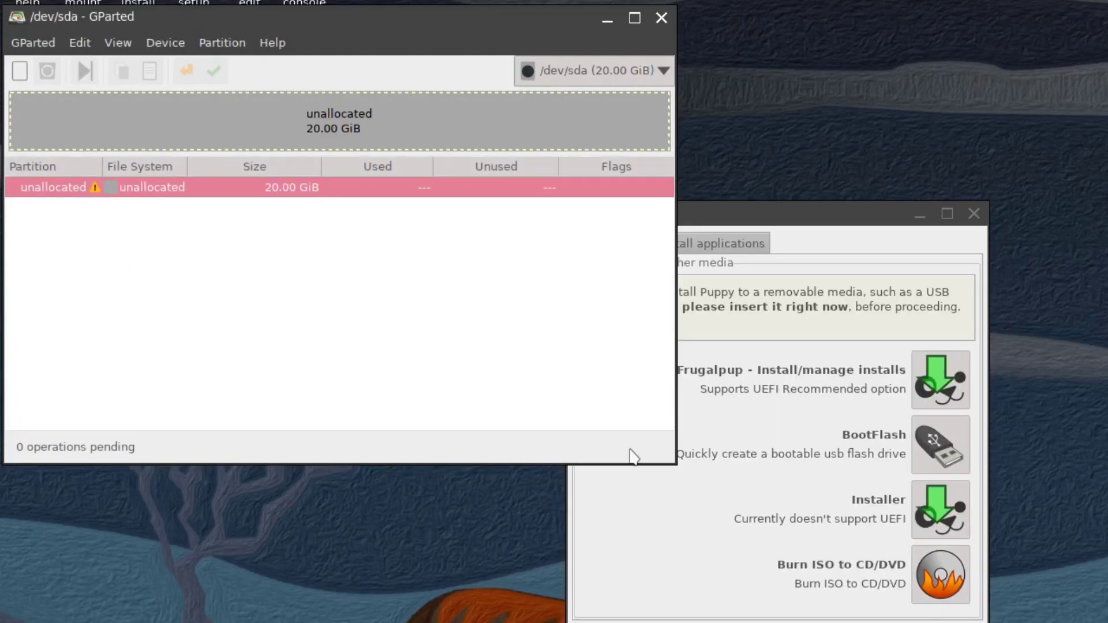
left_click(166, 42)
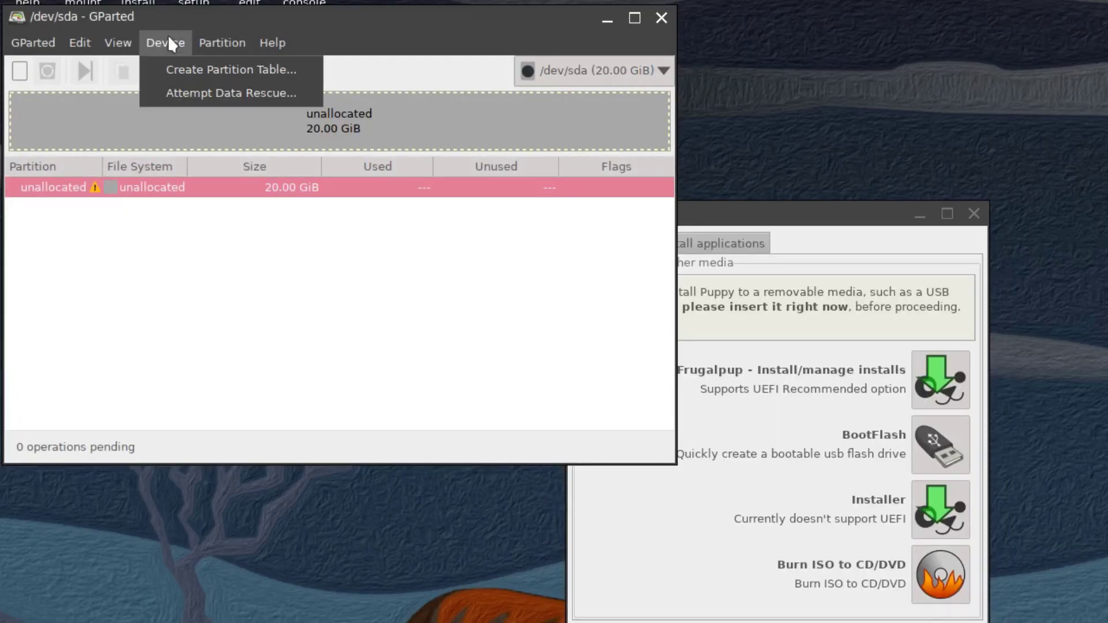
left_click(180, 70)
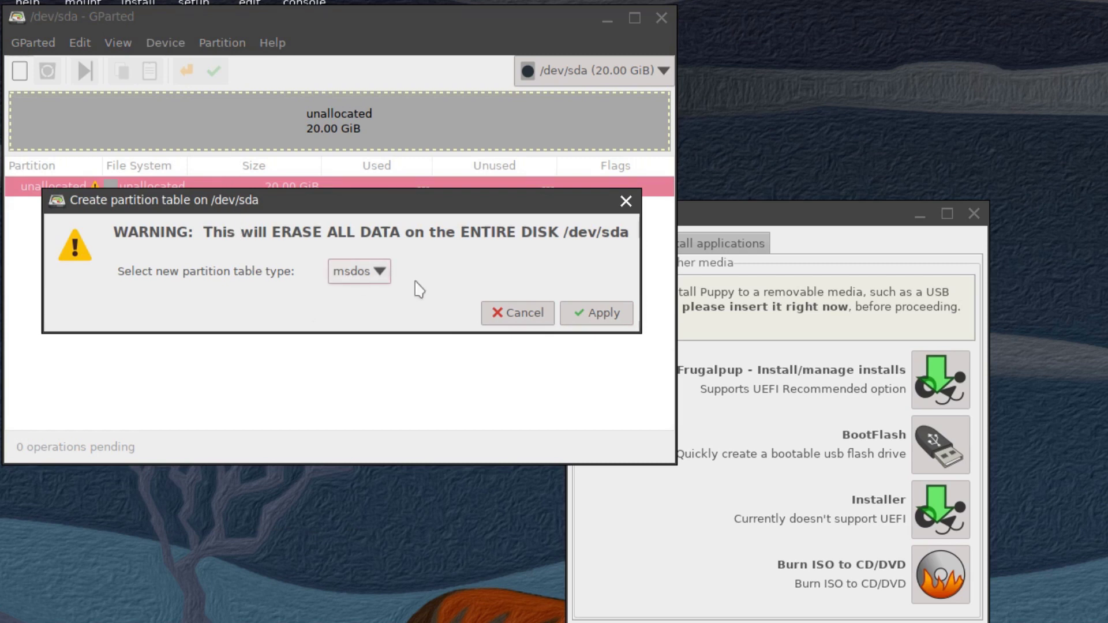
left_click(596, 314)
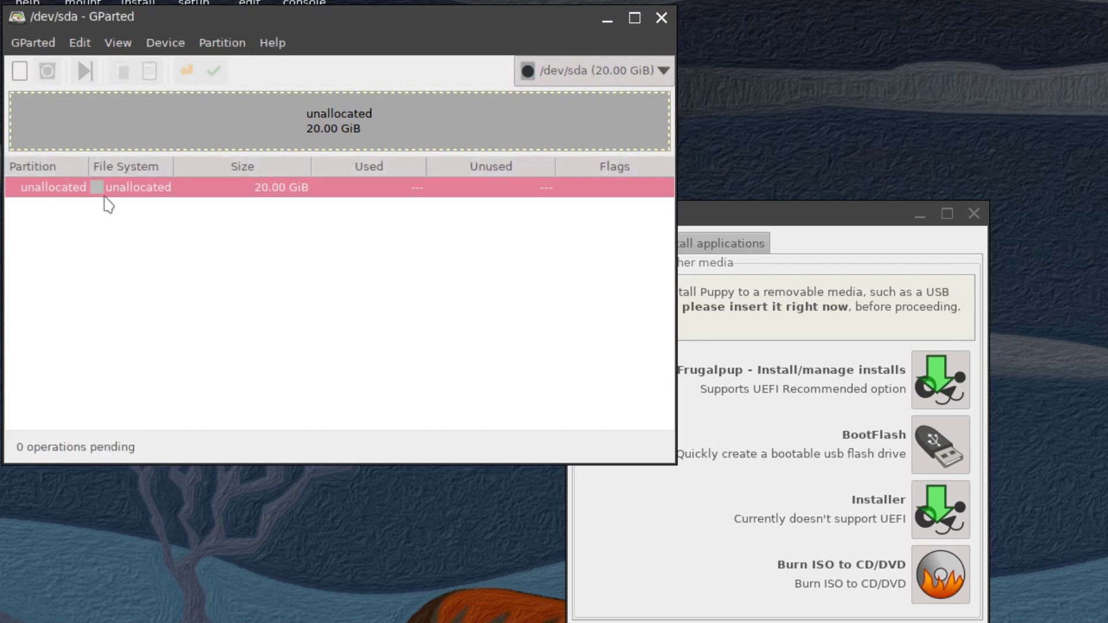
Create a primary ext4 partition of 20479 MiB in the unallocated space and apply the pending operation.
right_click(183, 188)
left_click(199, 199)
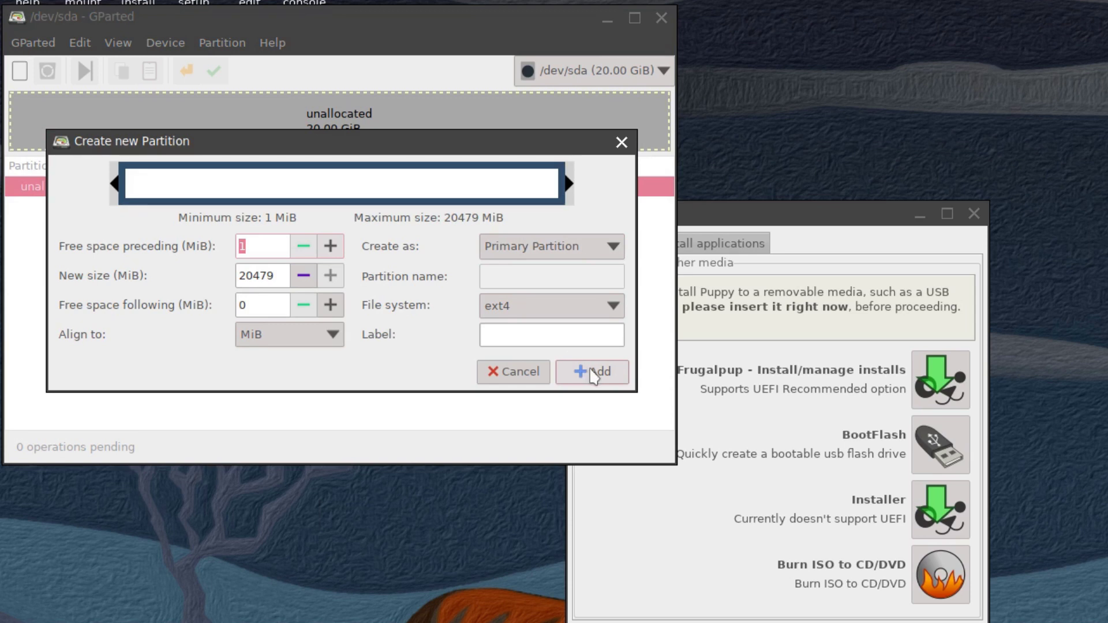
left_click(595, 374)
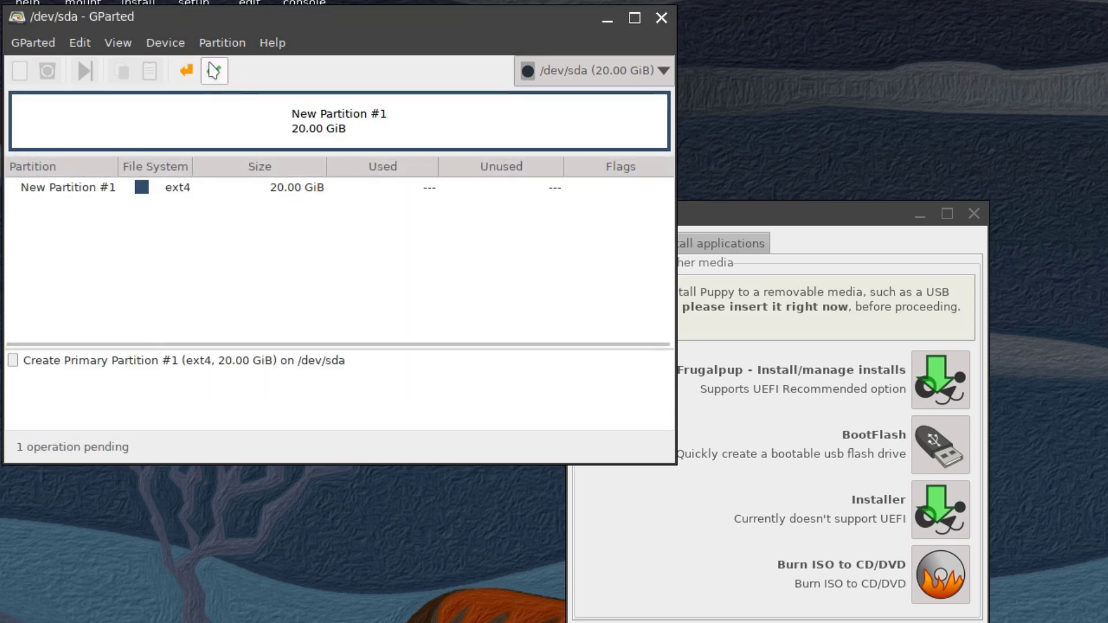
left_click(214, 71)
left_click(459, 330)
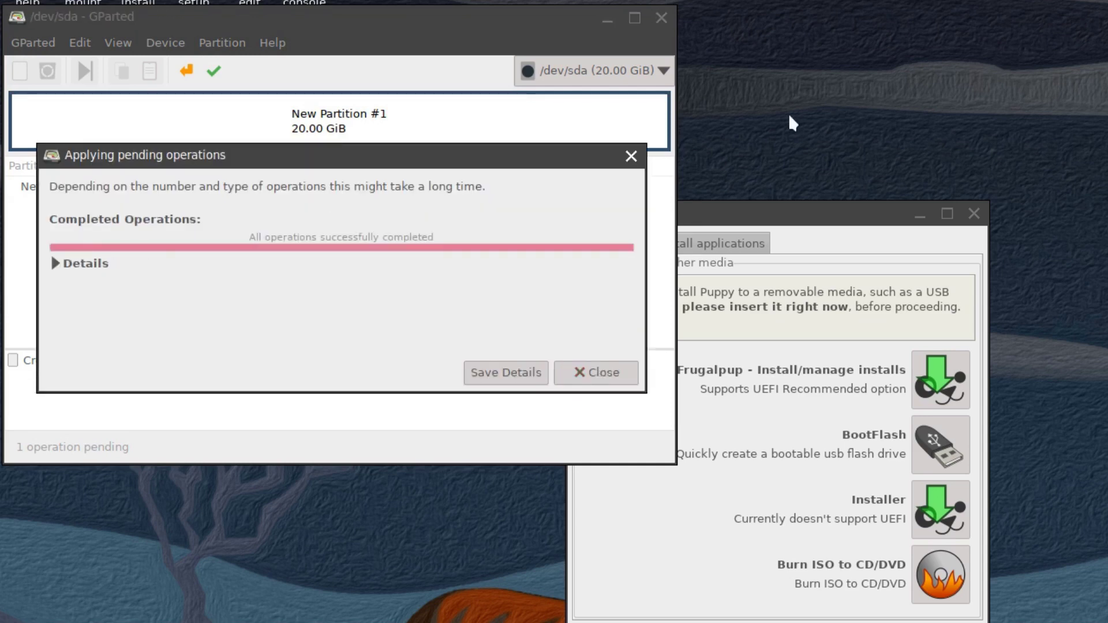
left_click(595, 372)
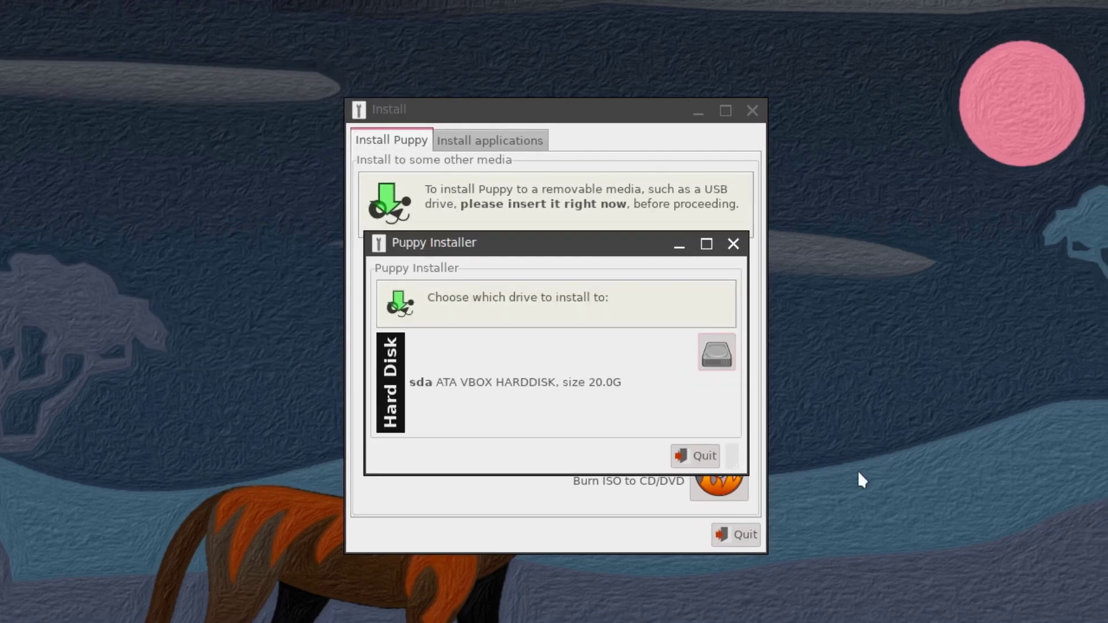
Install Puppy to partition sda1 as a frugal install in the folder fossapup649.5frugal.
left_click(732, 360)
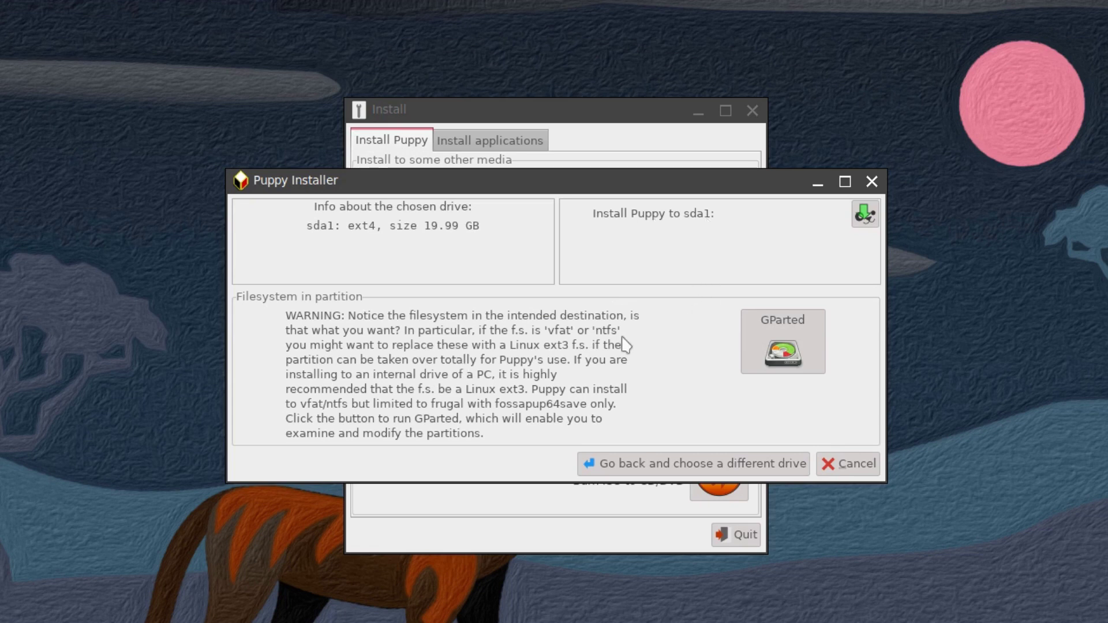
left_click(865, 214)
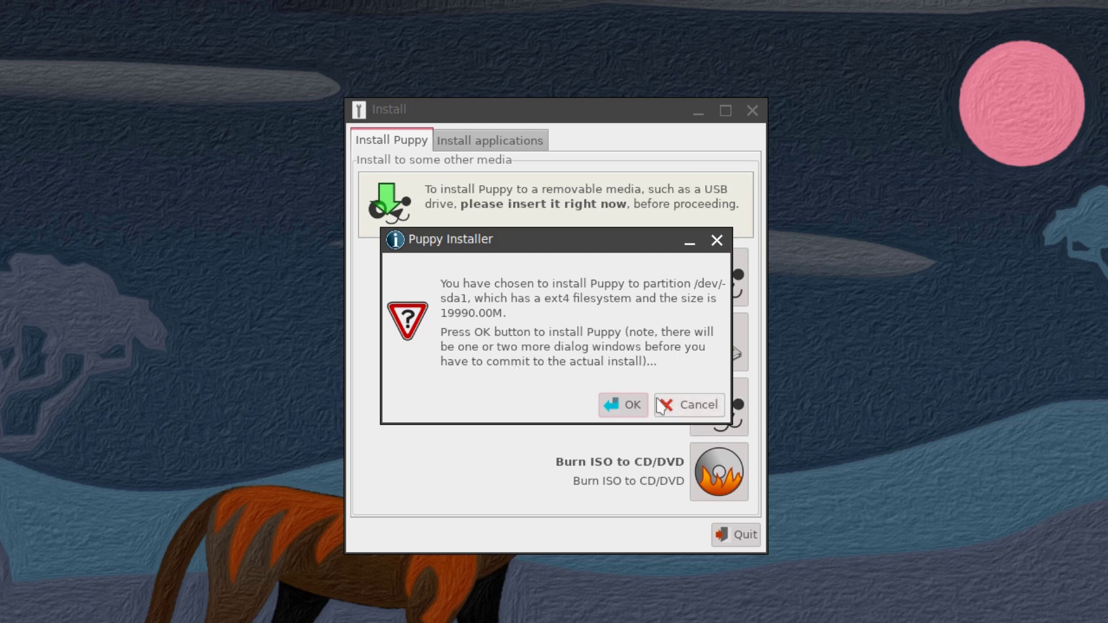
left_click(629, 406)
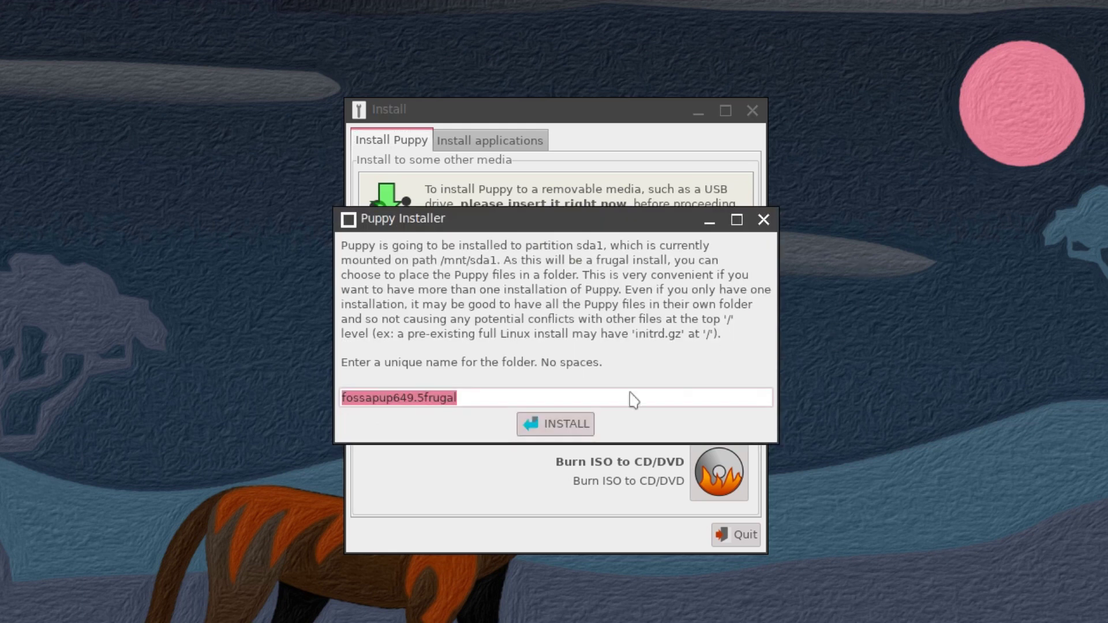
left_click(581, 430)
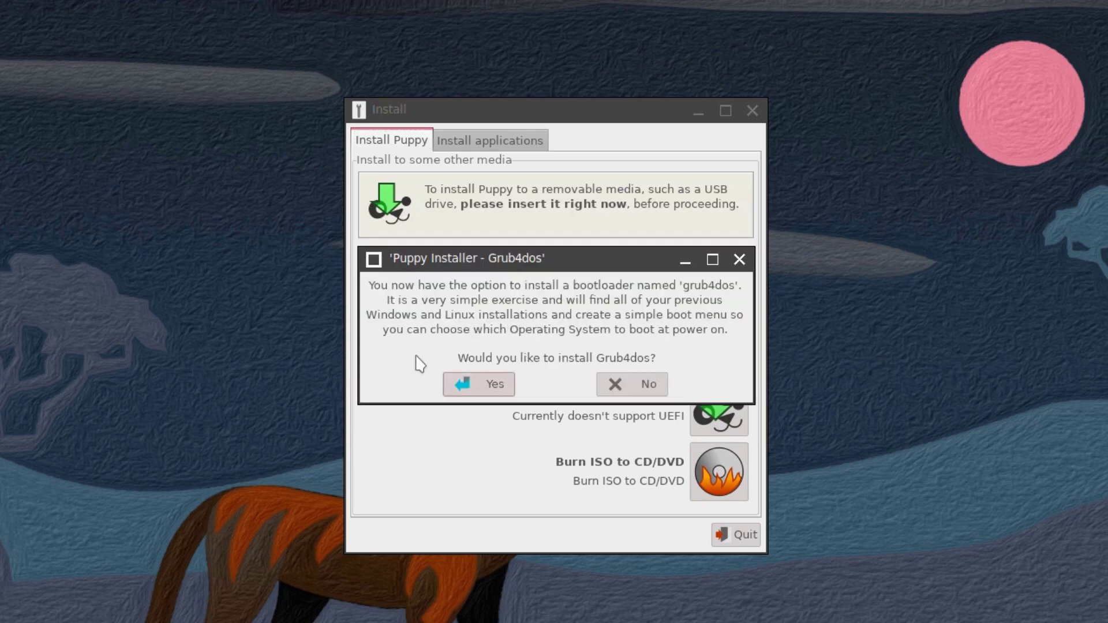
Try to install the Grub4Dos bootloader on drive sda with the default options.
left_click(484, 385)
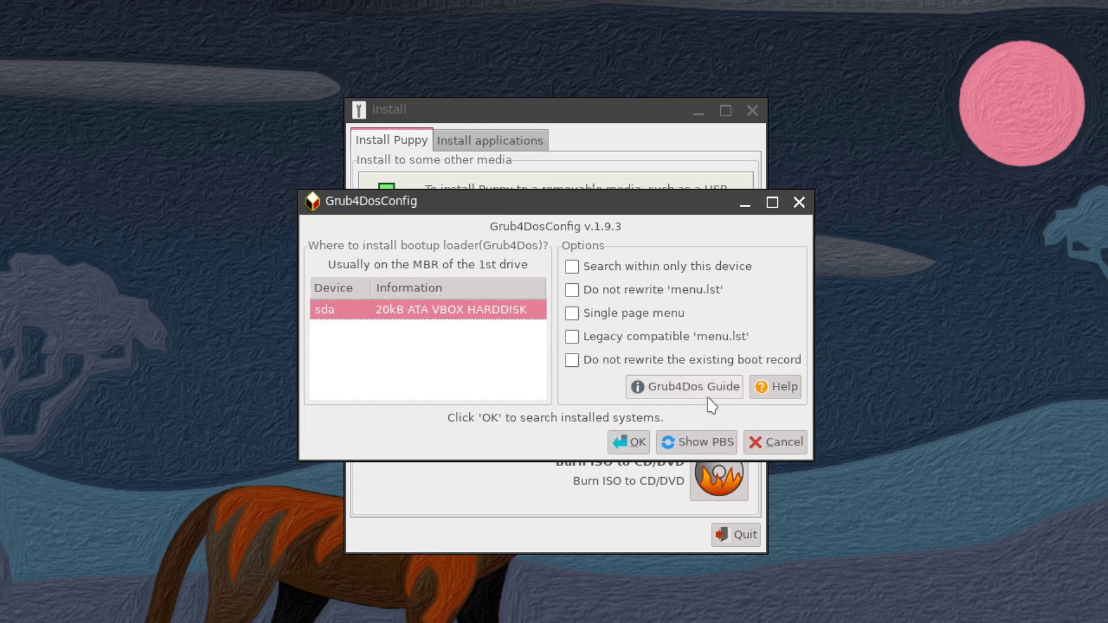
left_click(616, 443)
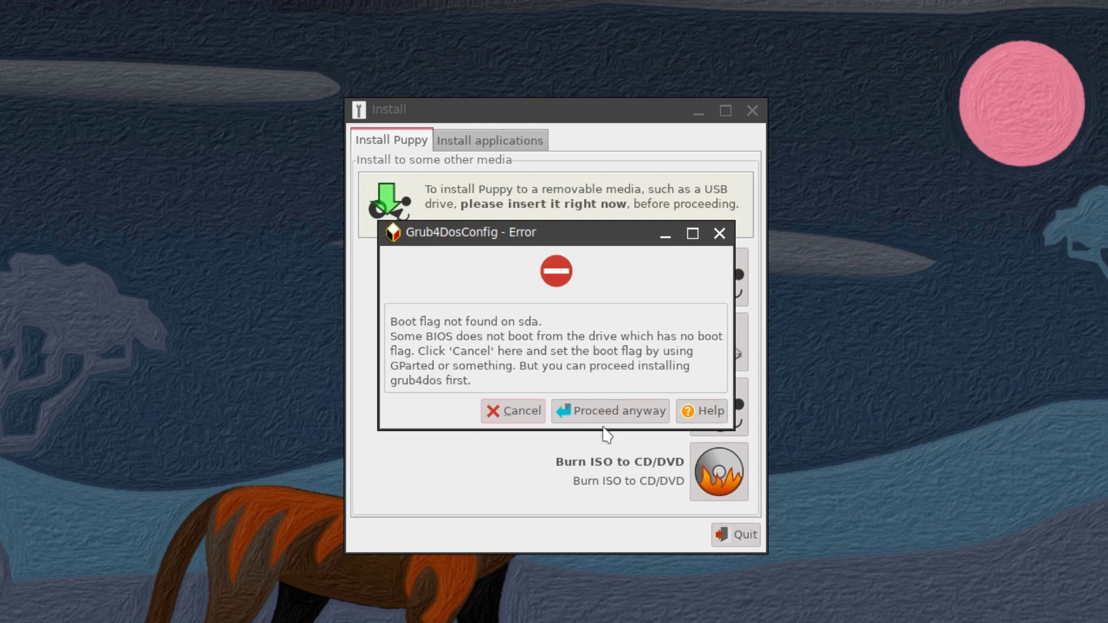
left_click(514, 411)
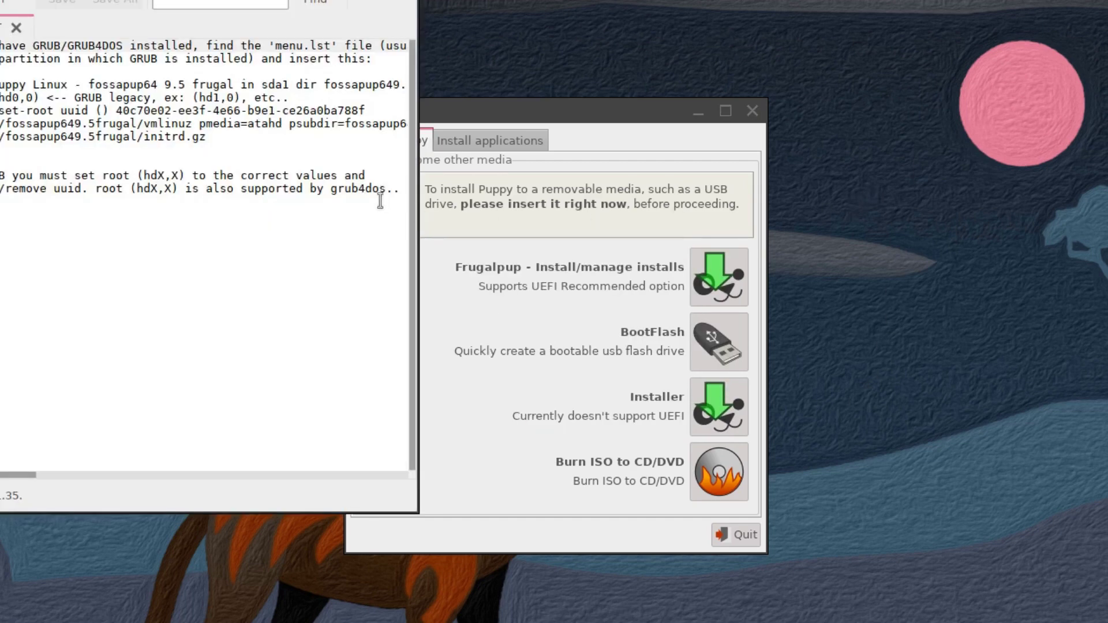
Close the text editor with the boot entry instructions and finish the Puppy Installer.
left_click(404, 0)
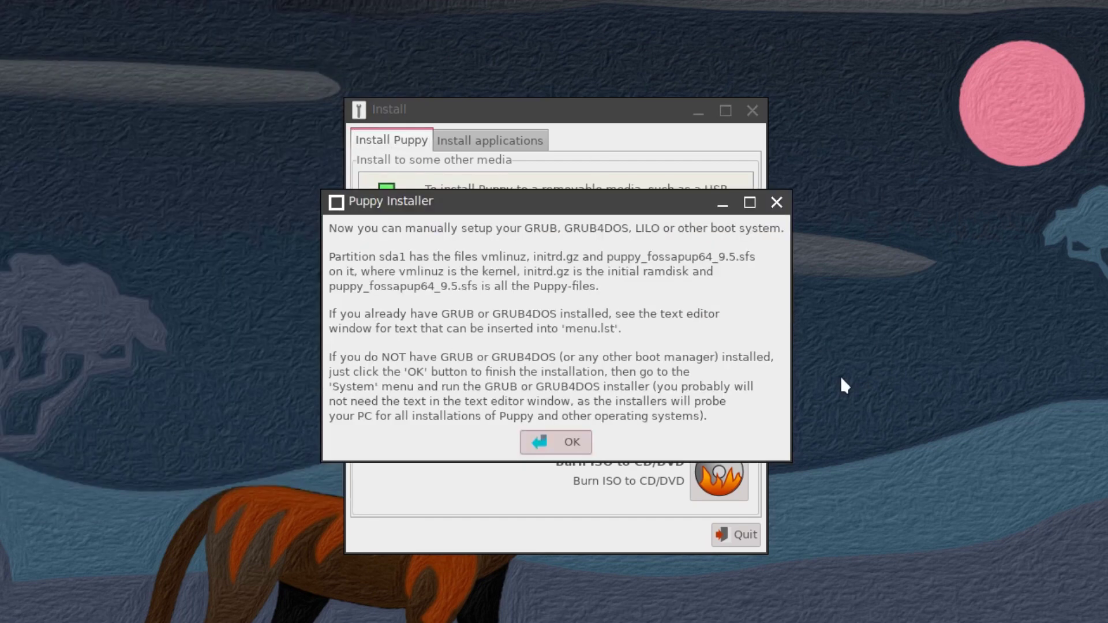
left_click(564, 446)
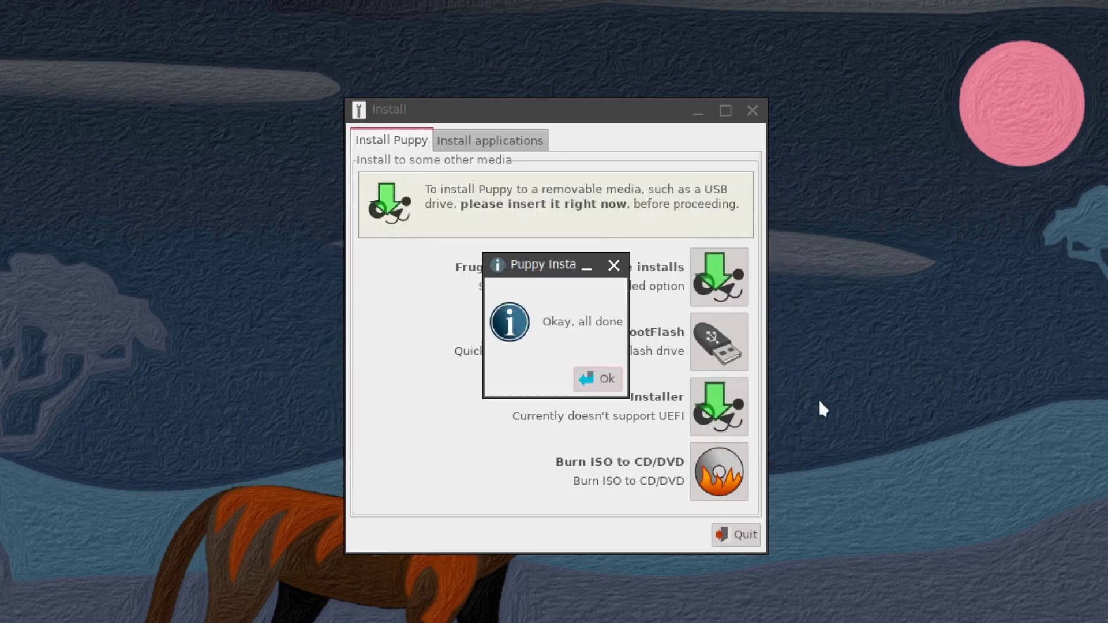
left_click(599, 378)
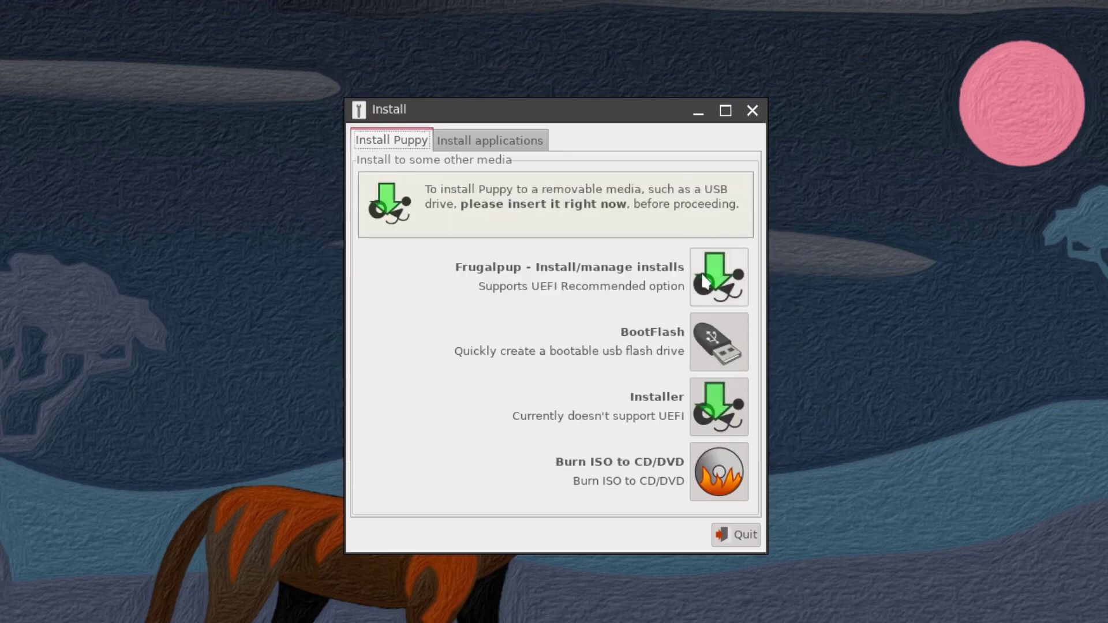
Reopen the Puppy Installer for internal drive sda and set the boot flag on partition sda1 in GParted.
left_click(718, 407)
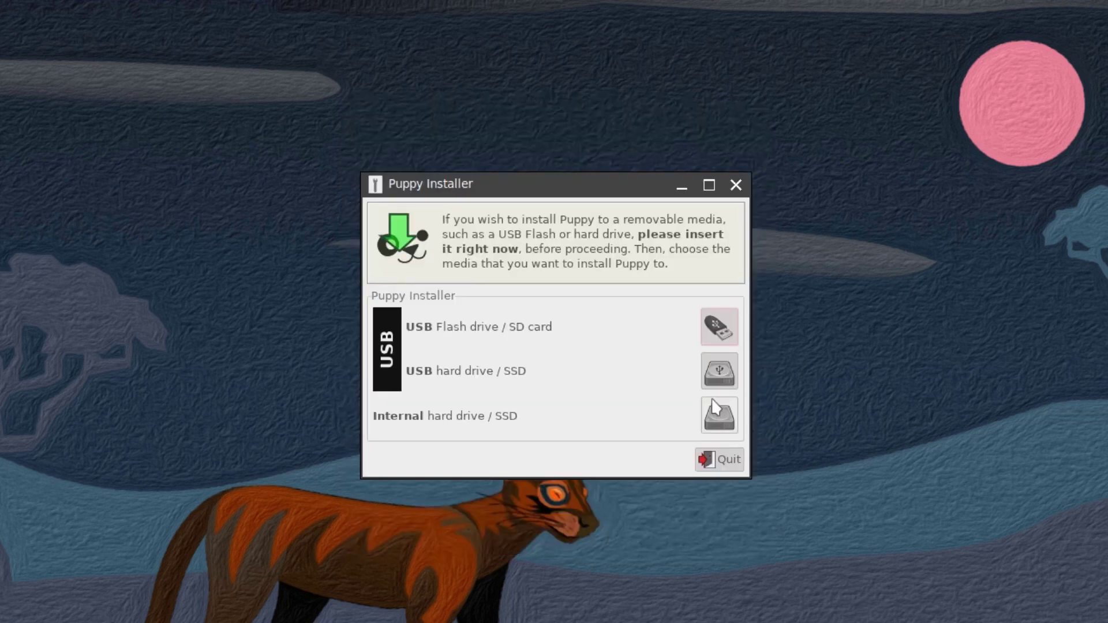
left_click(719, 415)
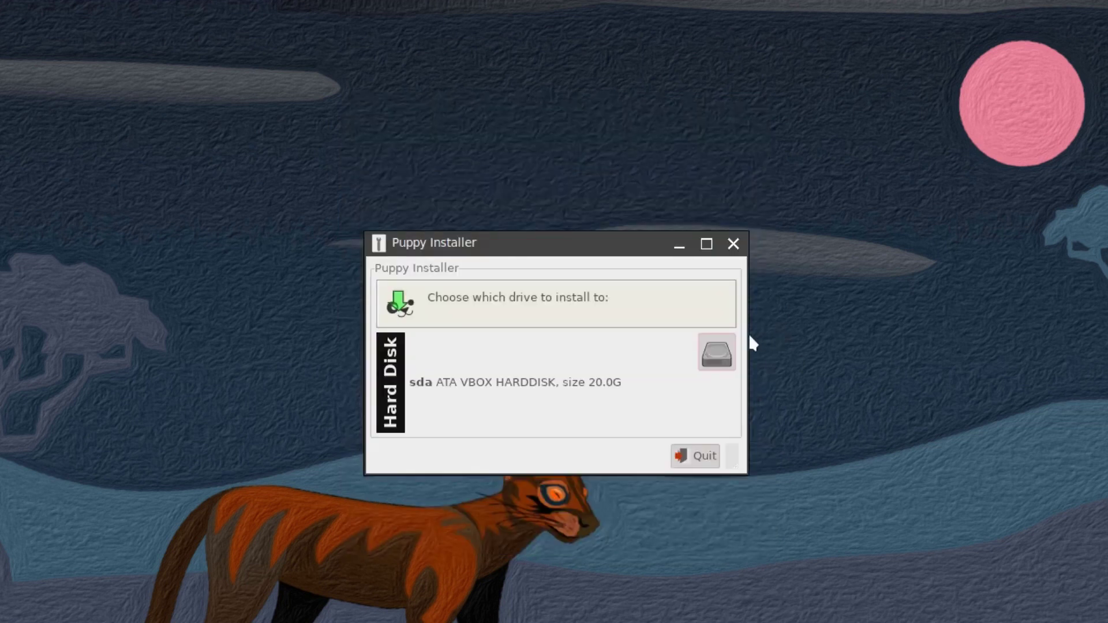
left_click(711, 356)
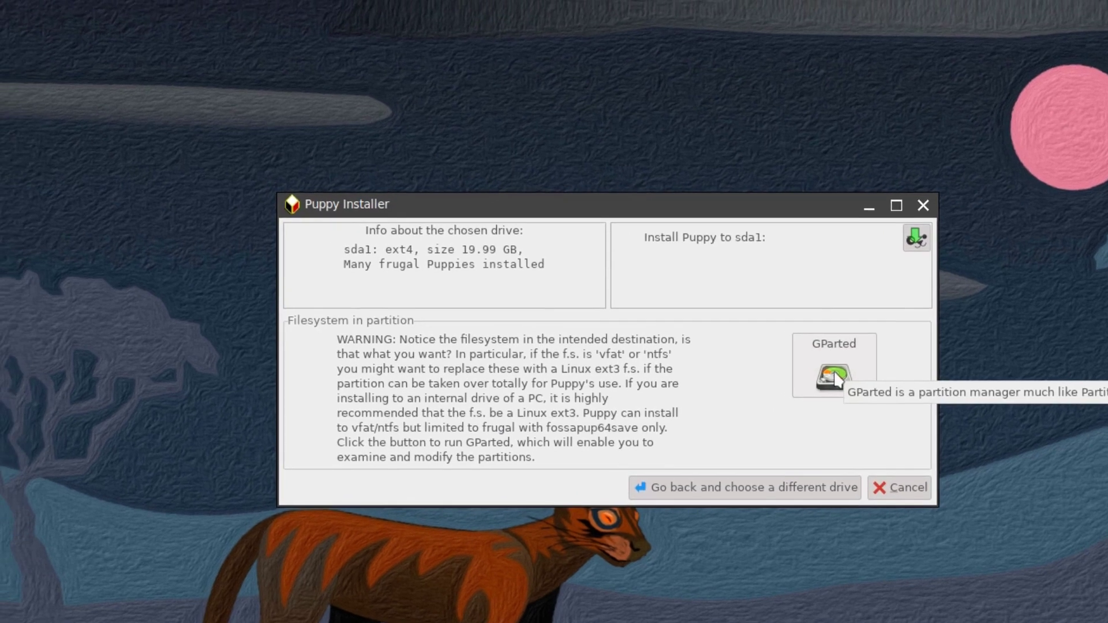
left_click(837, 381)
right_click(276, 221)
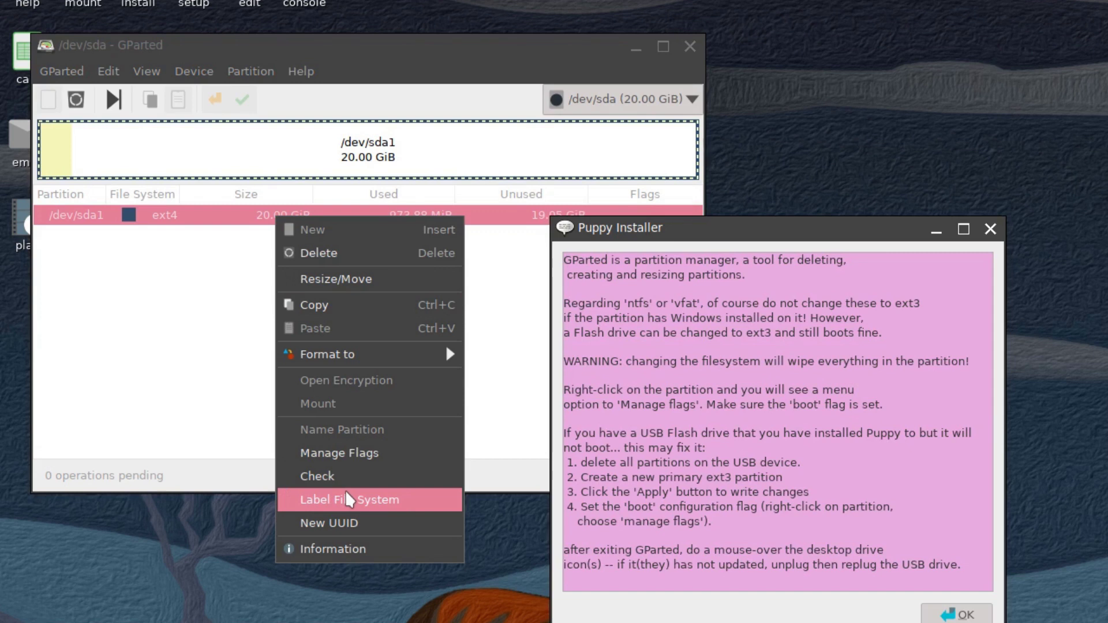
left_click(345, 453)
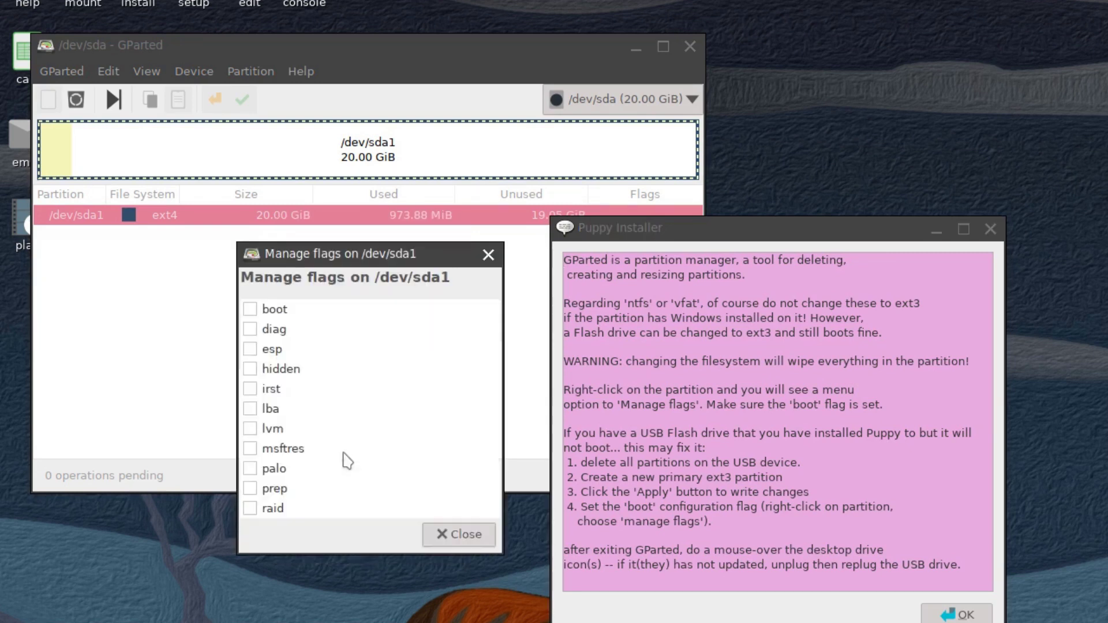
left_click(249, 310)
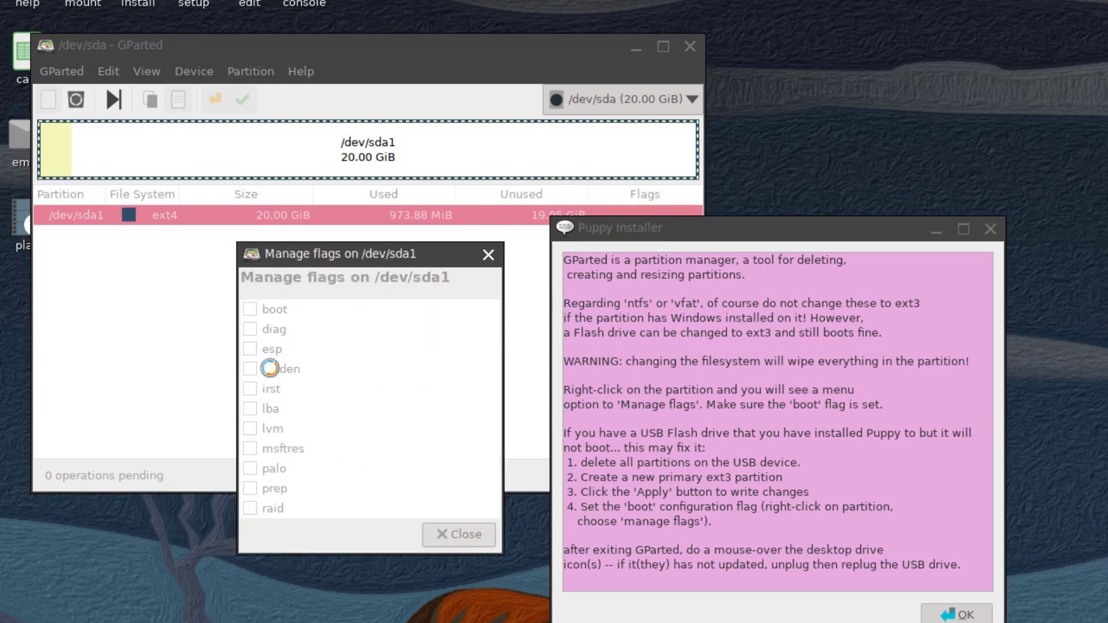
left_click(459, 534)
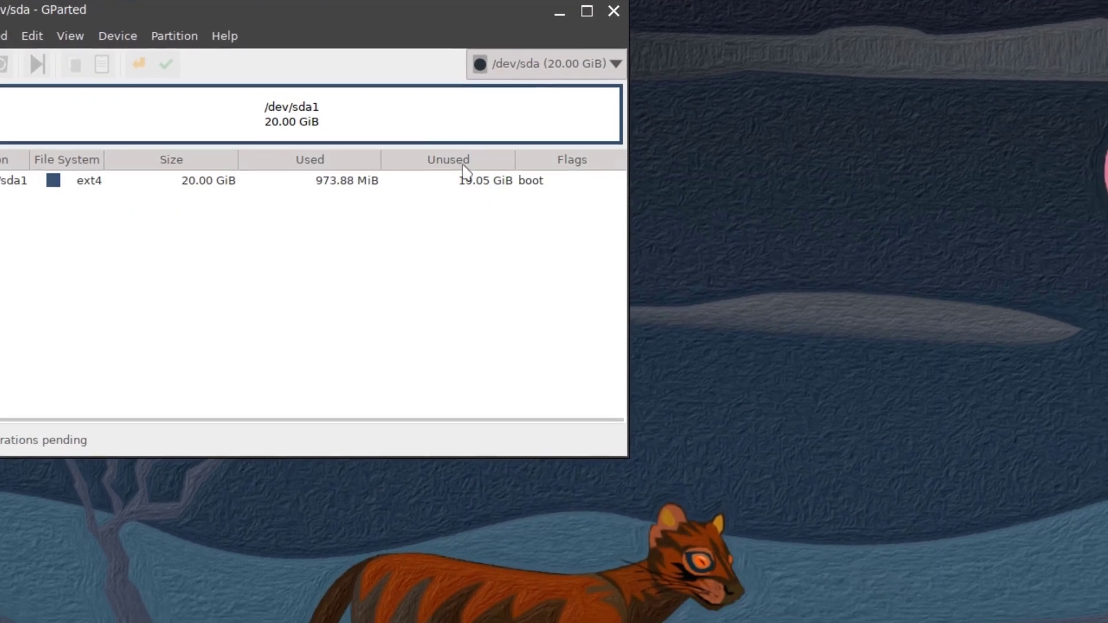
left_click(614, 11)
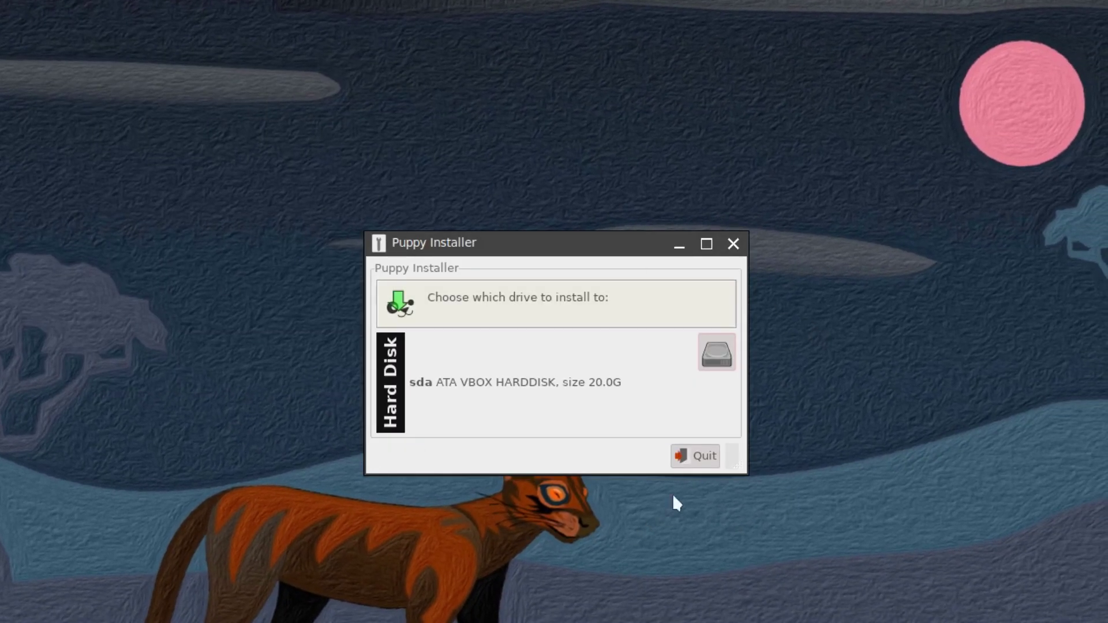
Install Puppy to partition sda1 on drive sda, keeping the default folder name fossapup649.5frugal.
left_click(714, 354)
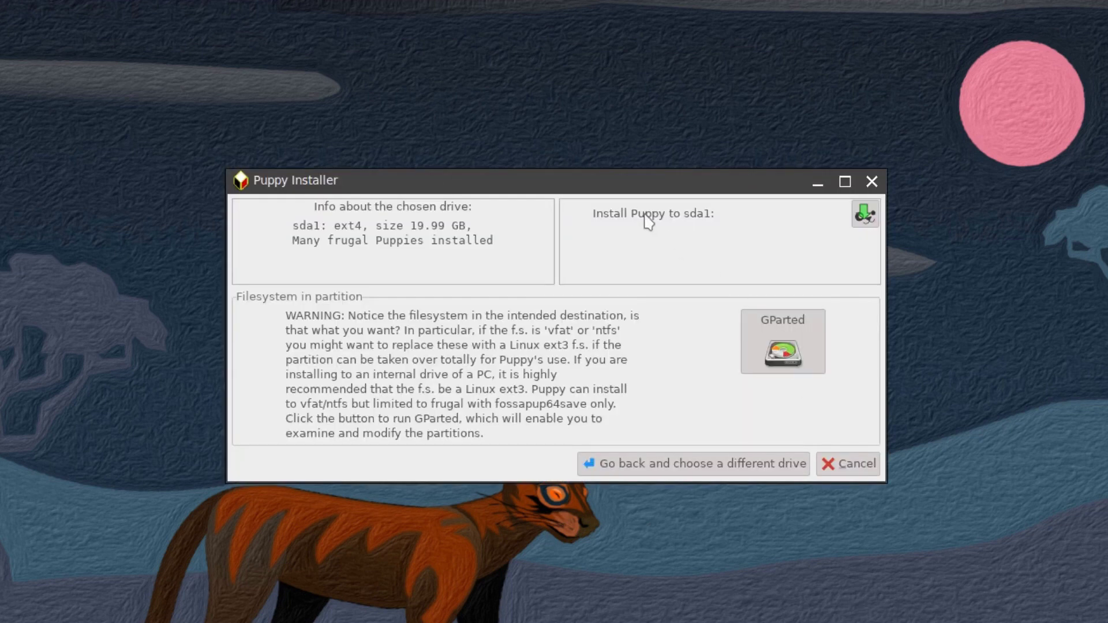
left_click(865, 215)
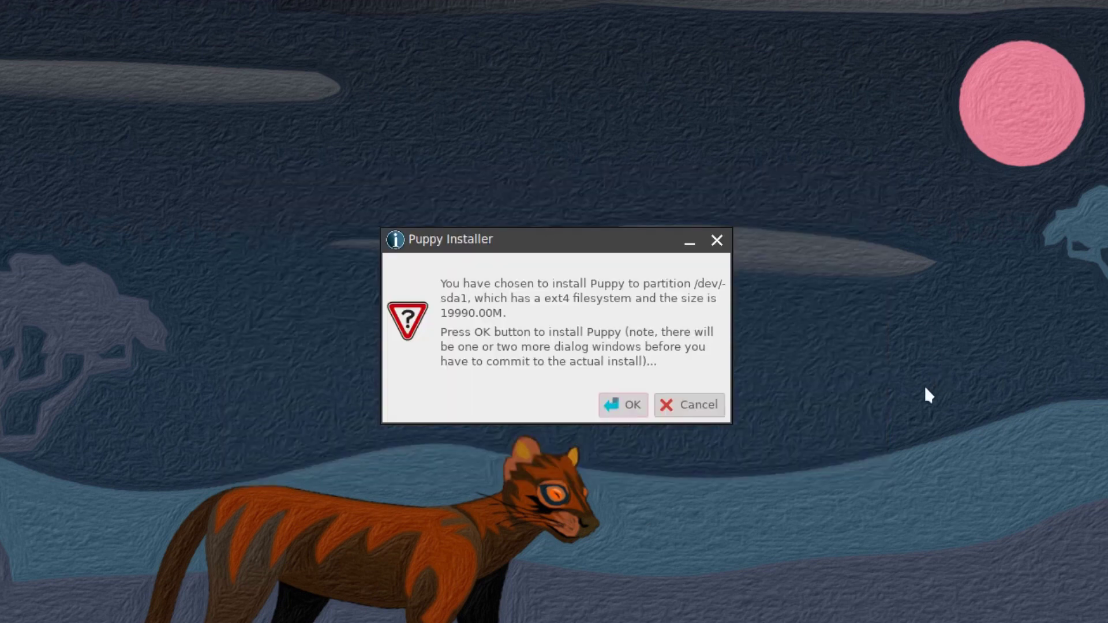
left_click(618, 404)
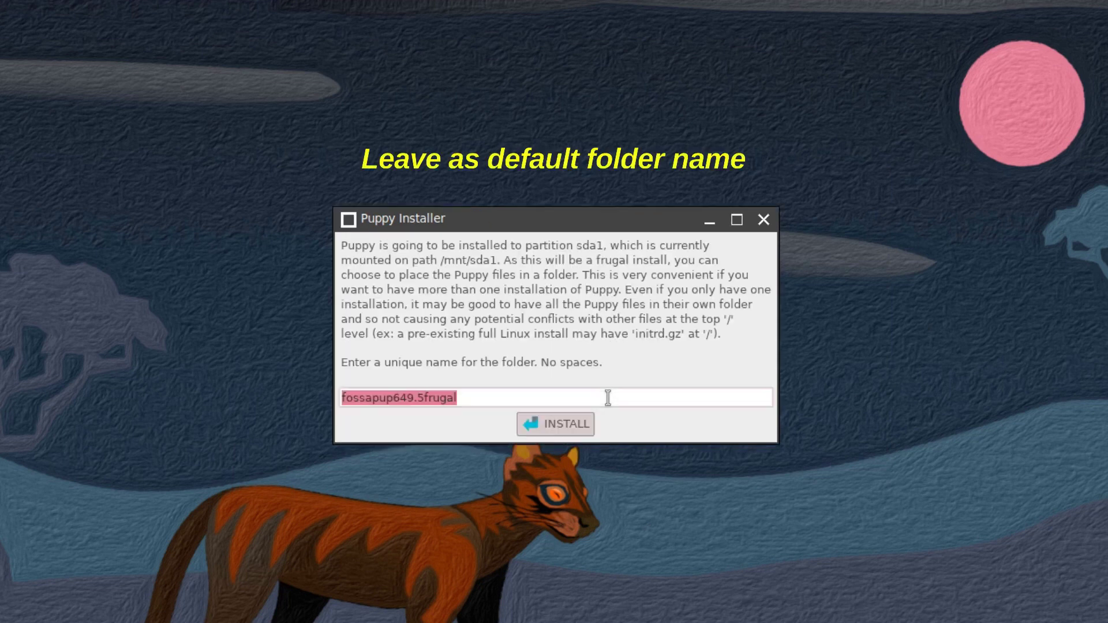
left_click(546, 425)
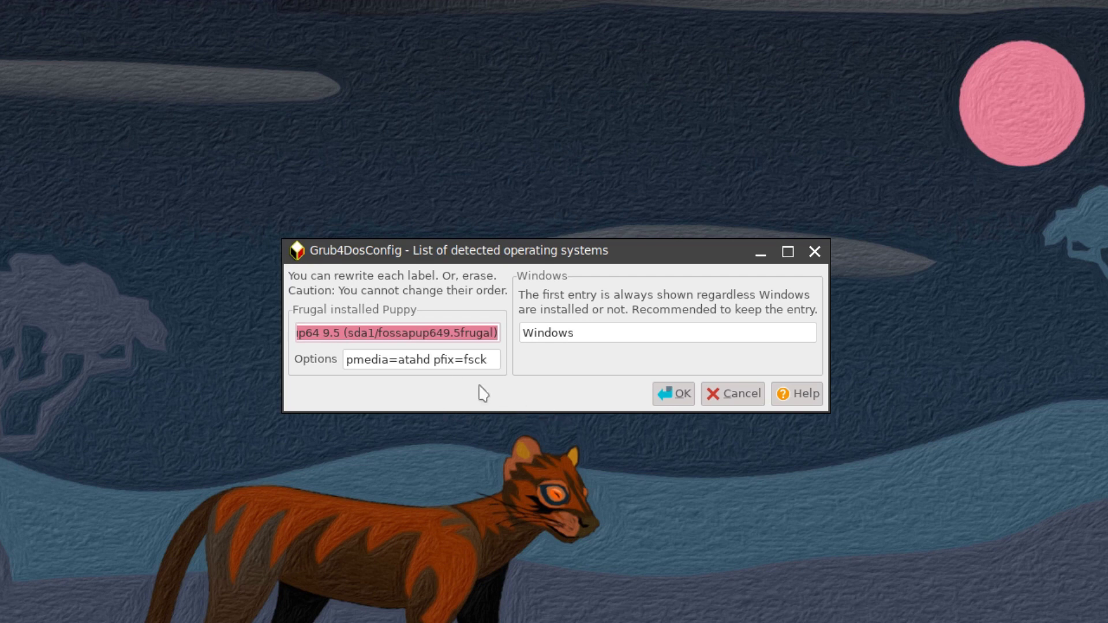
Install the Grub4Dos bootloader to the MBR of sda, keeping the default operating system list.
left_click(672, 395)
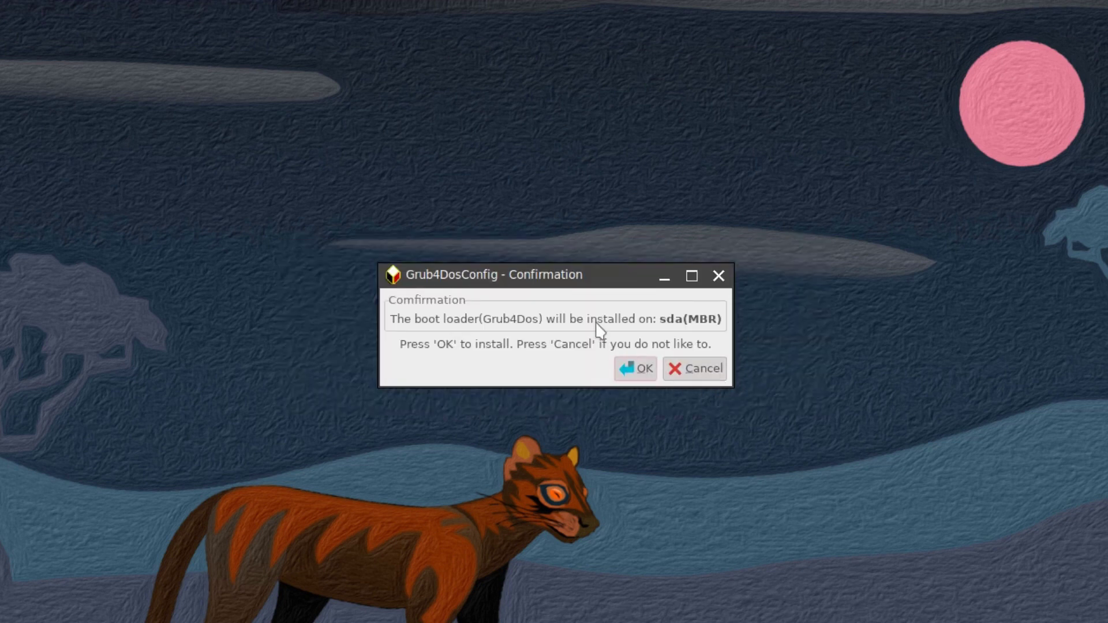
left_click(640, 371)
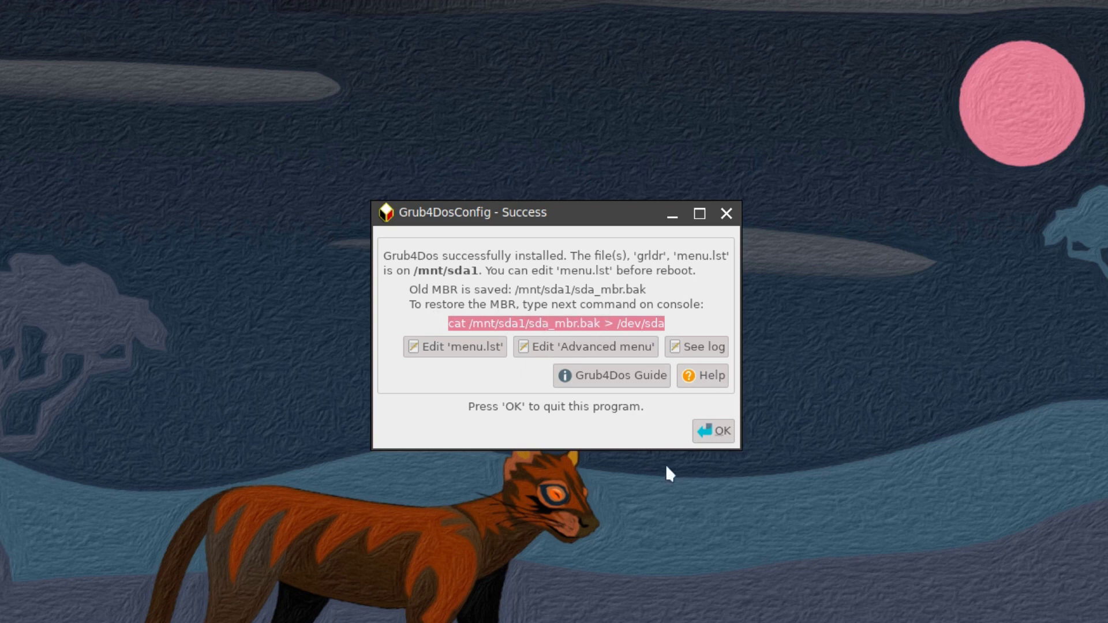
left_click(711, 431)
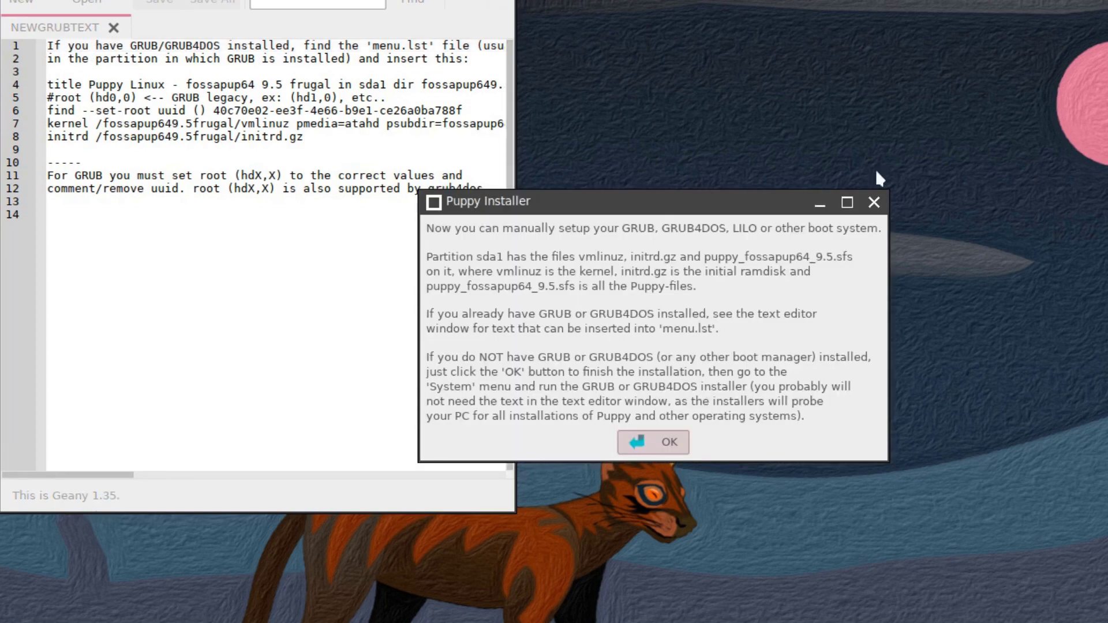
Finish the Puppy Installer and close the text editor holding the NEWGRUBTEXT boot instructions.
left_click(642, 445)
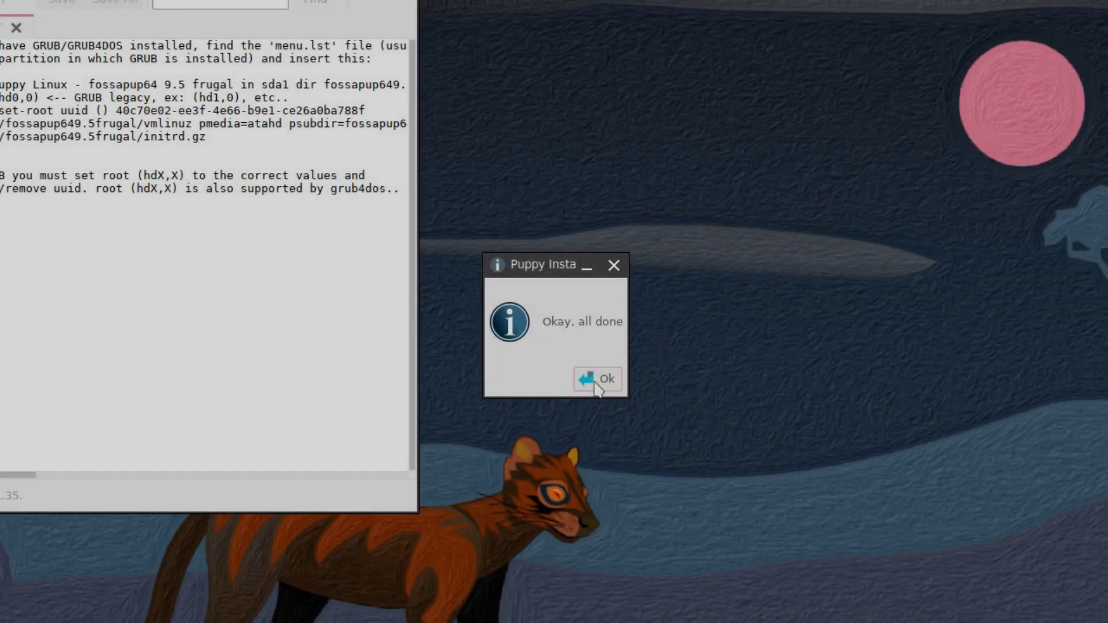
left_click(693, 379)
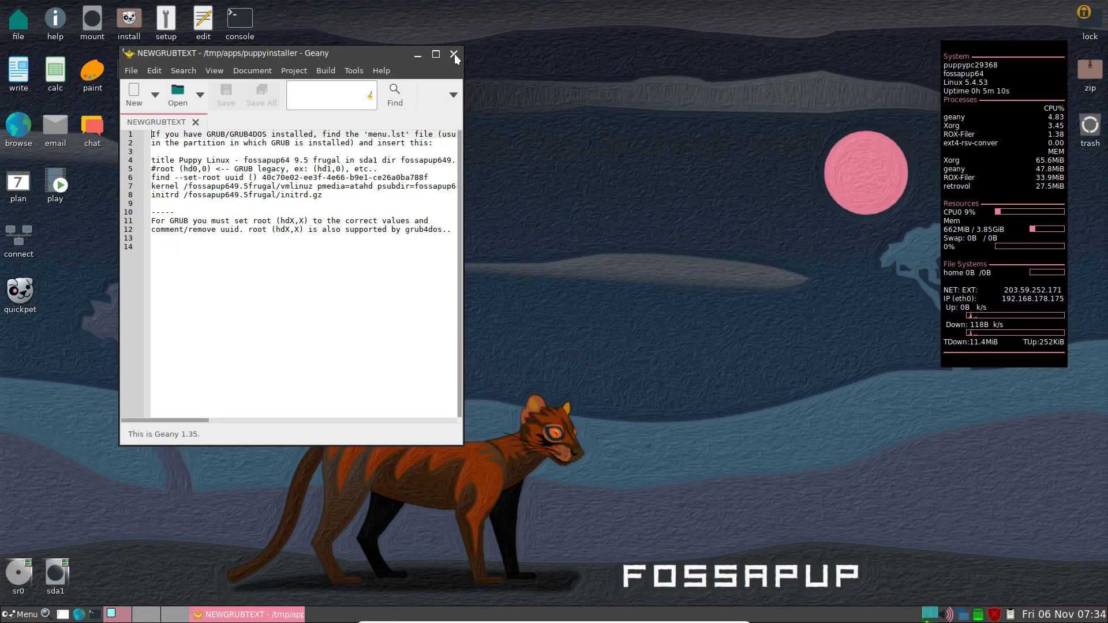
left_click(453, 54)
Shut down the live Puppy system without saving the session.
left_click(19, 614)
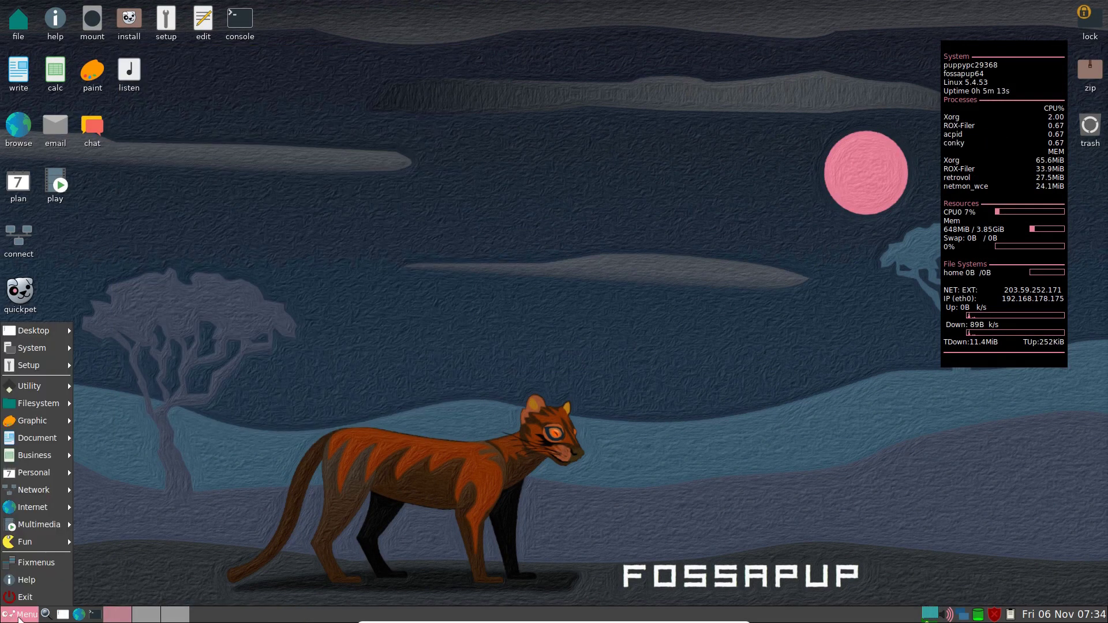
left_click(26, 595)
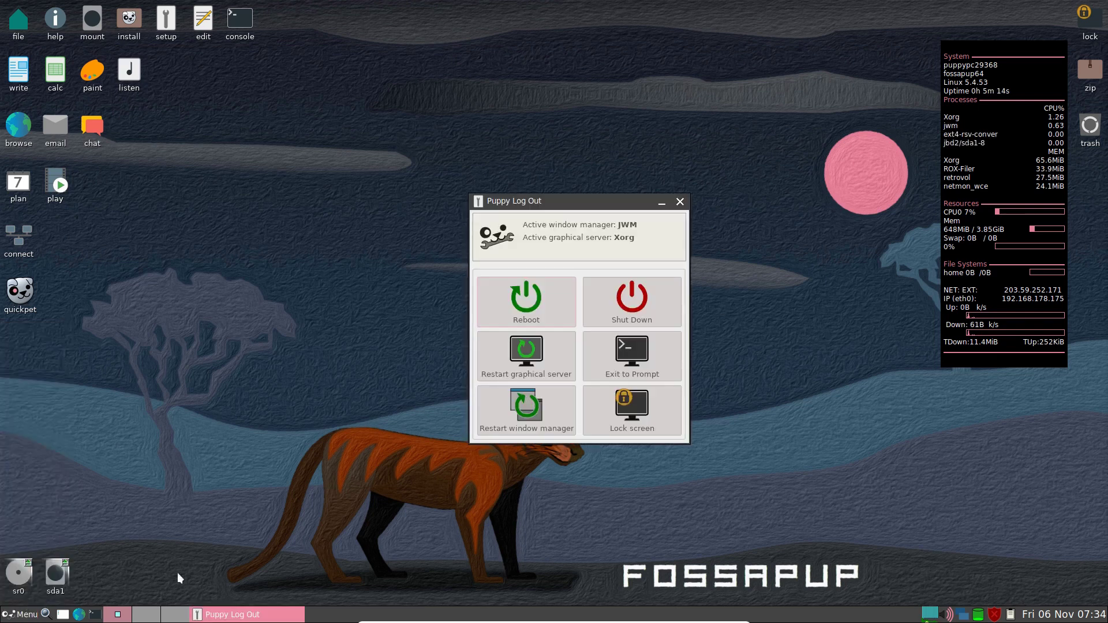
left_click(633, 316)
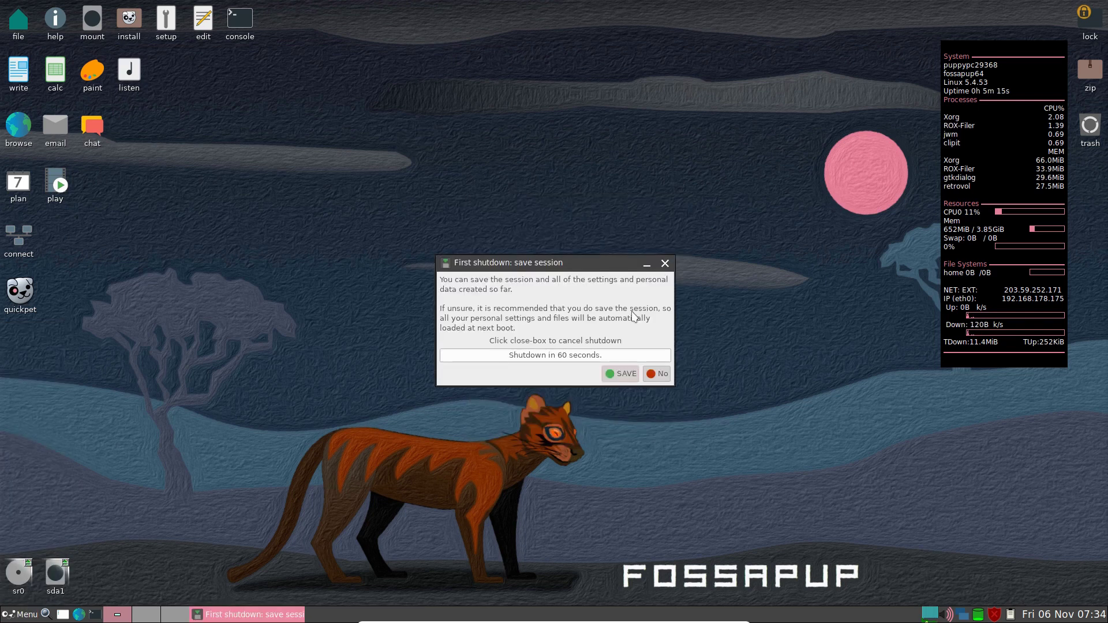
left_click(657, 374)
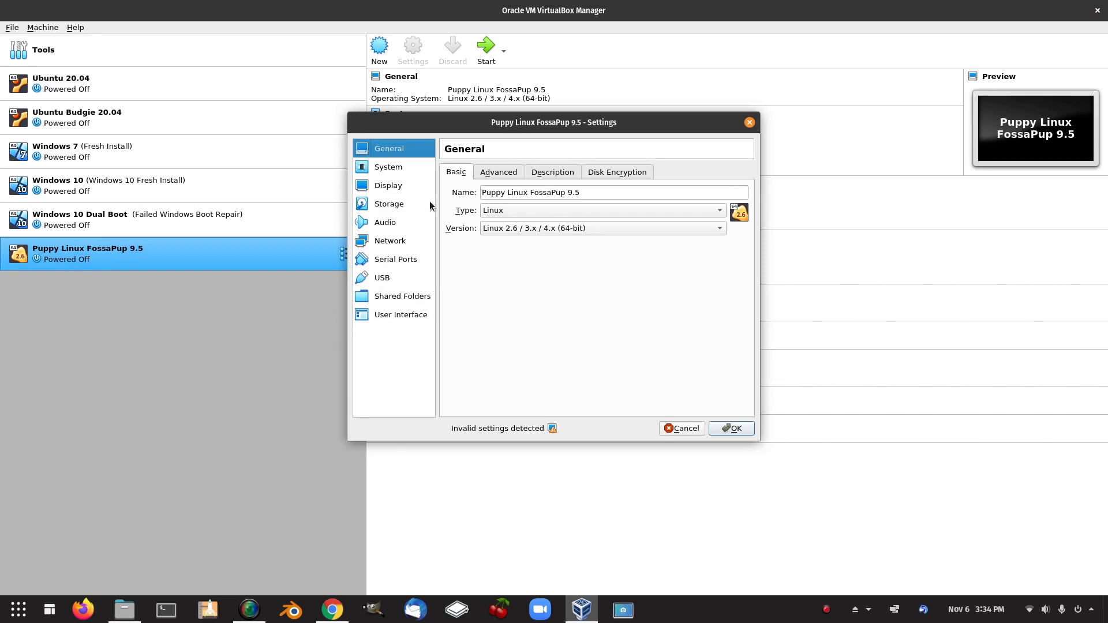
Remove the fossapup64-9.5.iso disk from the virtual machine's optical drive in its storage settings.
left_click(387, 206)
left_click(484, 200)
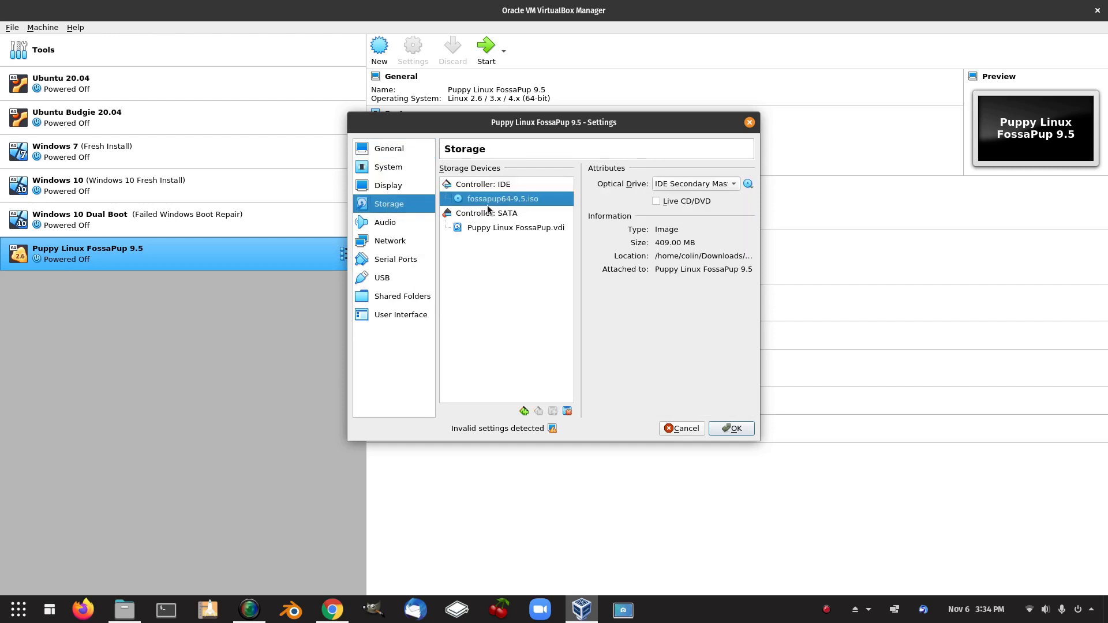
left_click(747, 184)
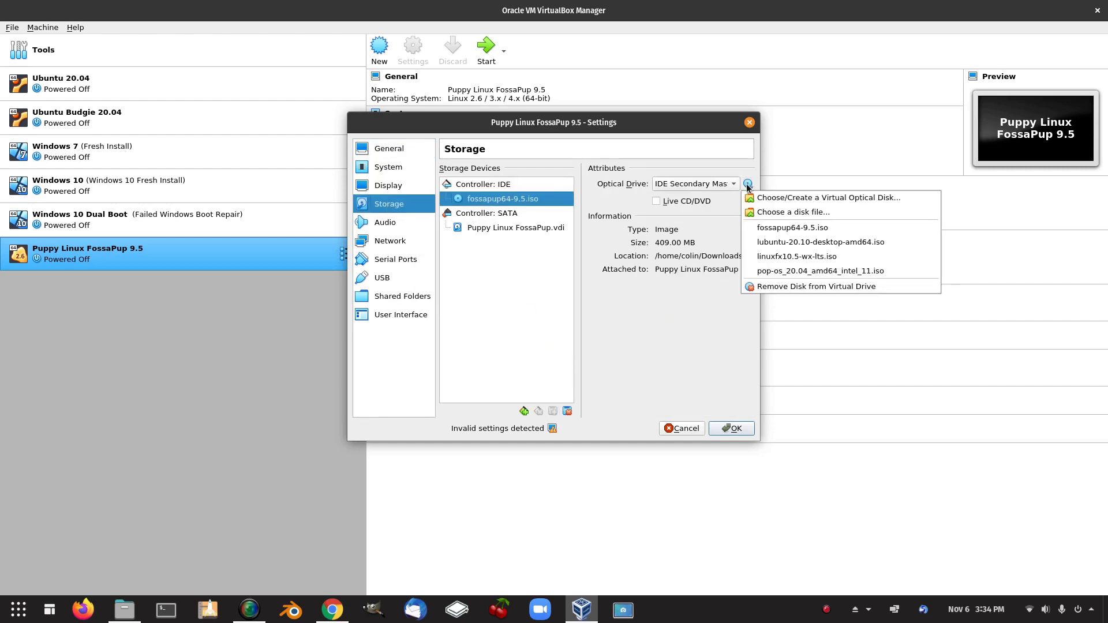
left_click(774, 292)
left_click(733, 429)
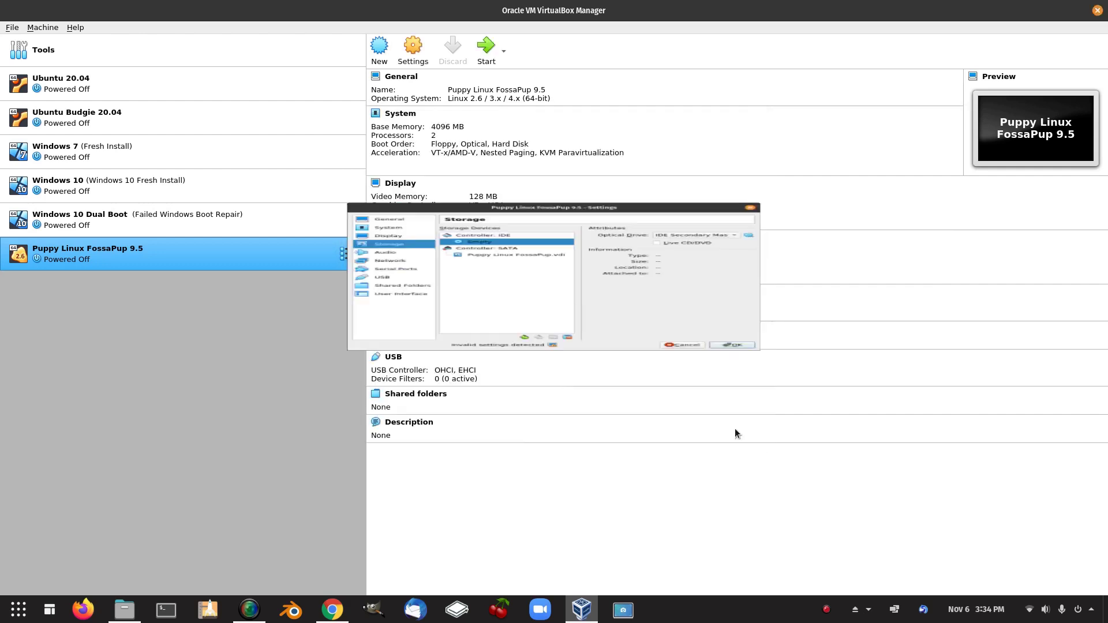
Boot the virtual machine with the Puppy fossapup64 9.5 entry on sda1, accepting the default quick setup and closing the welcome window.
left_click(481, 49)
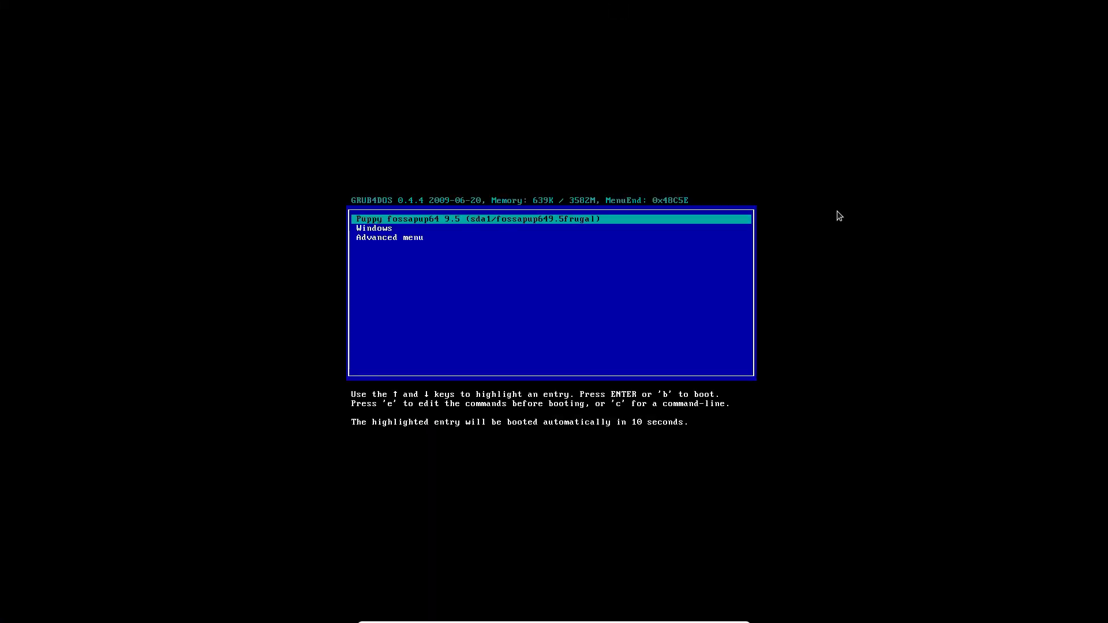
key("Return")
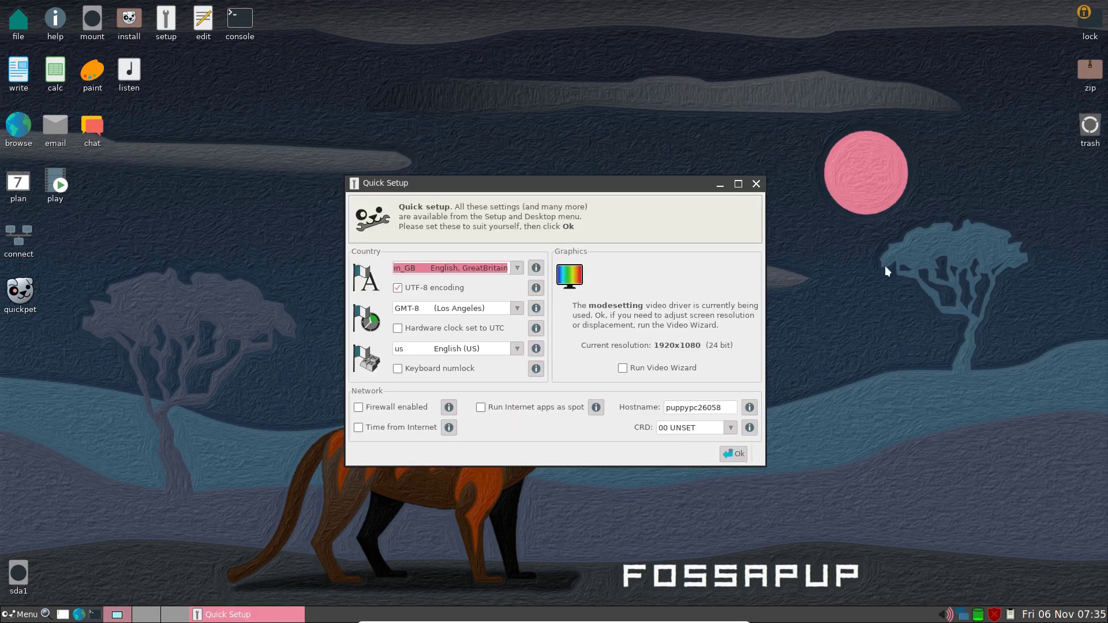
left_click(735, 454)
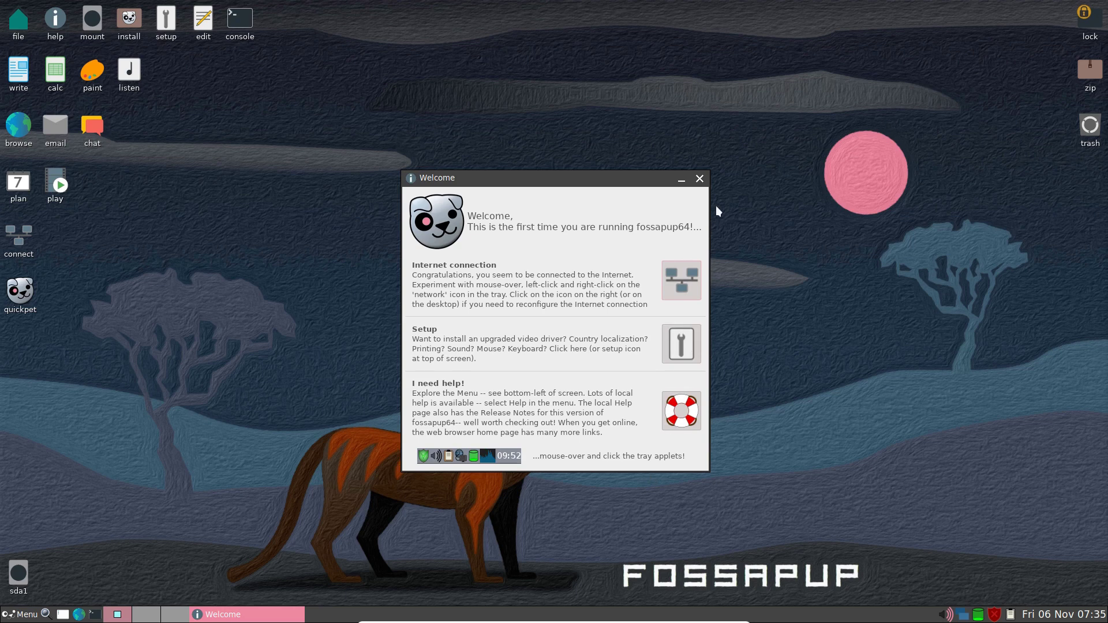
left_click(700, 180)
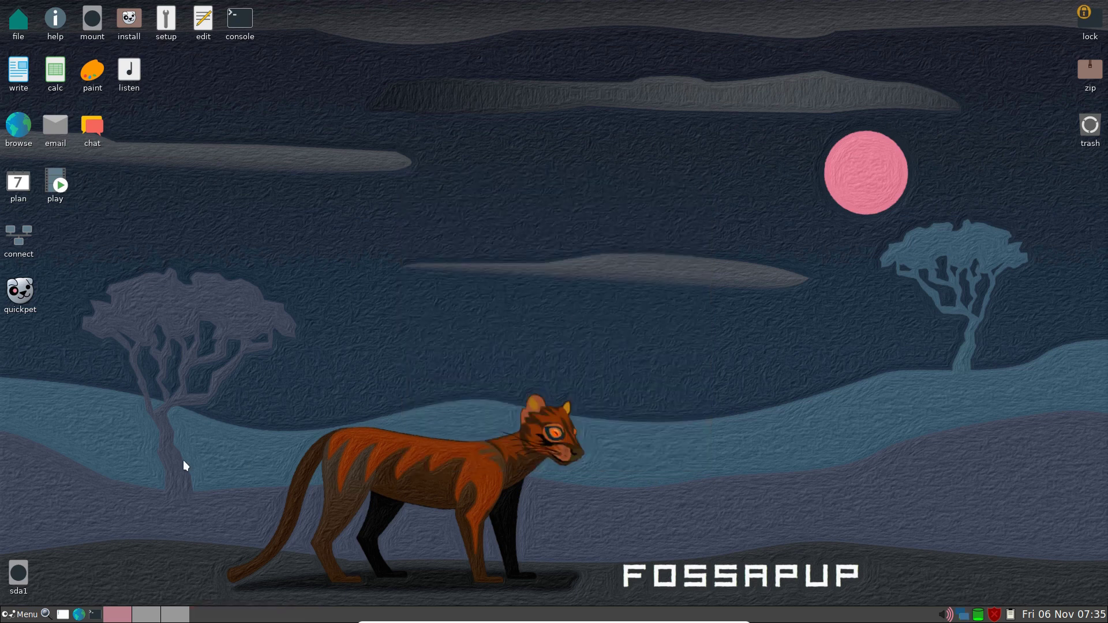
left_click(16, 617)
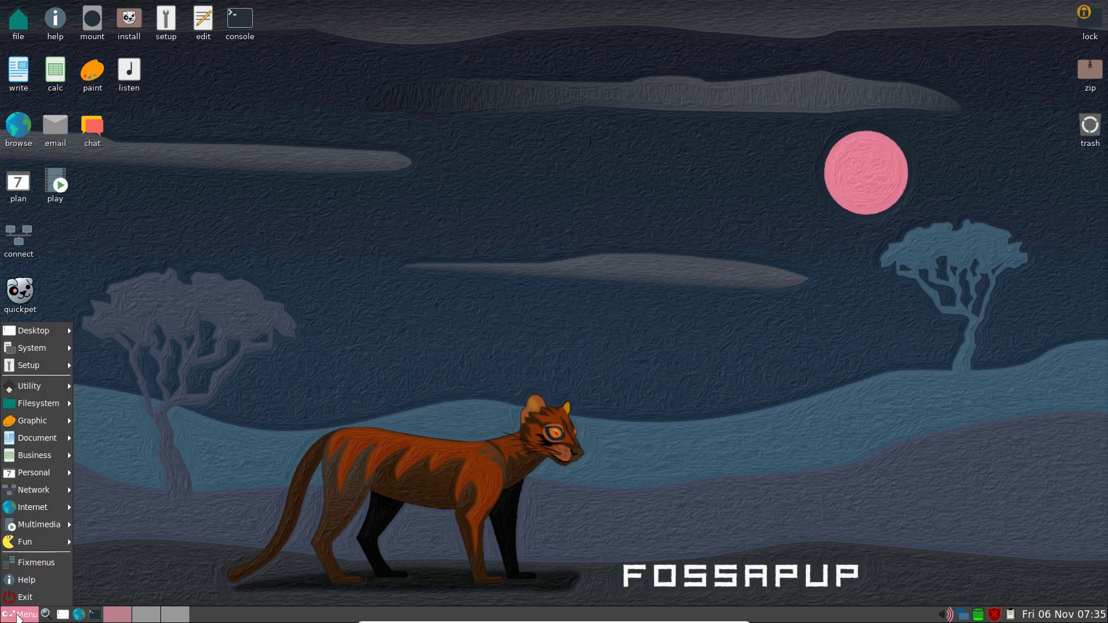
mouse_move(36, 331)
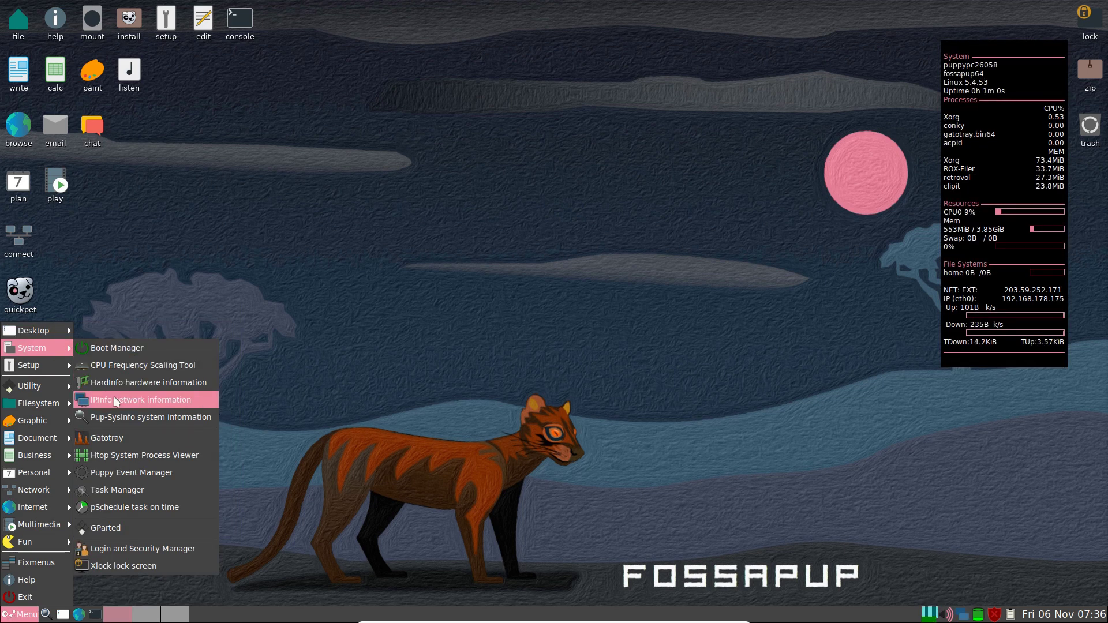
left_click(132, 457)
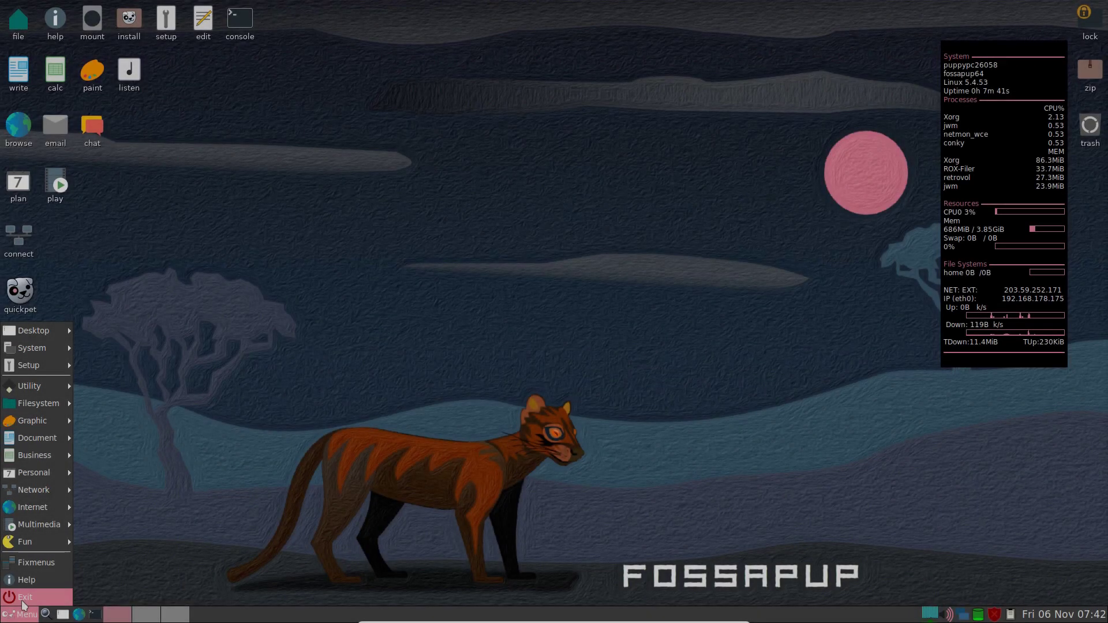
Shut down the Puppy system from its log-out dialog and choose to save the session.
left_click(116, 580)
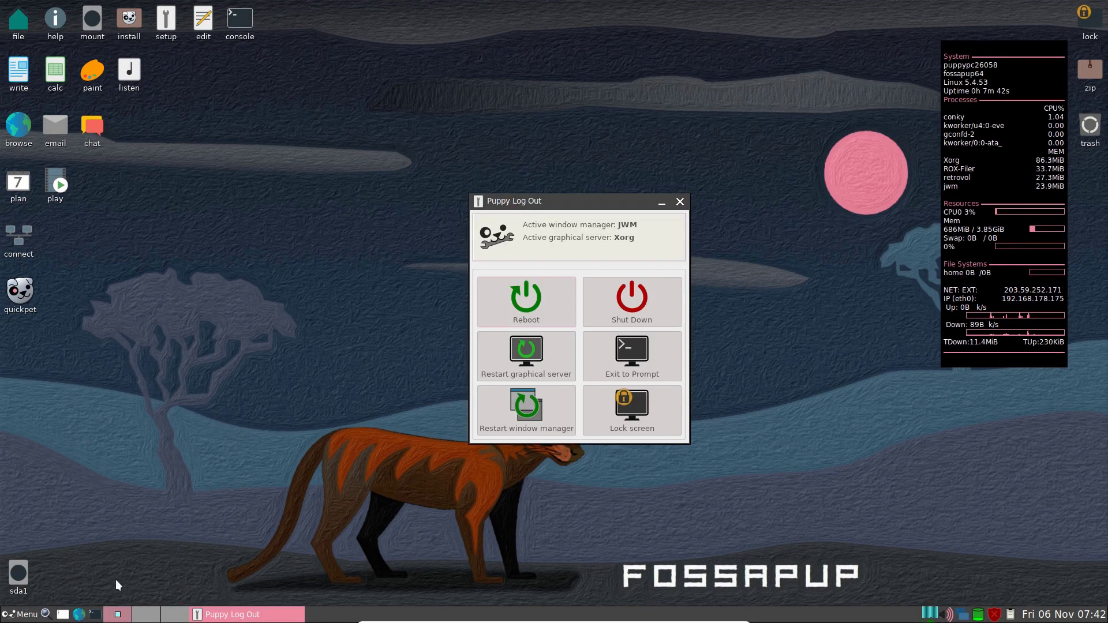
left_click(638, 311)
left_click(619, 369)
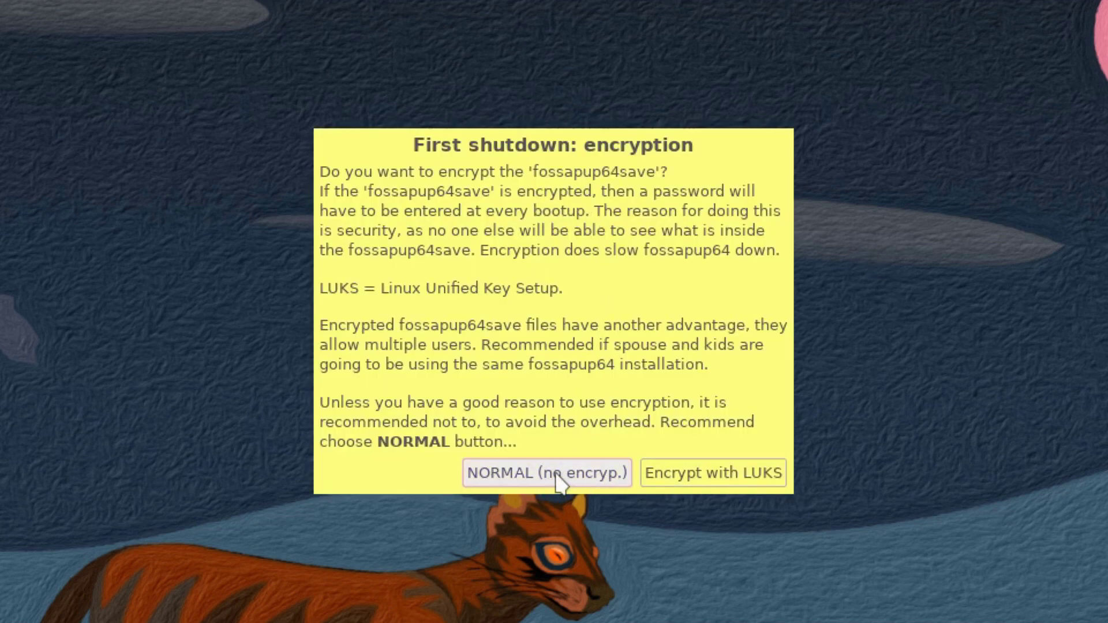
Save the session unencrypted as a folder on sda1 with the default fossapup64save name, and create a 64MB pupswap.swp swap file.
left_click(556, 475)
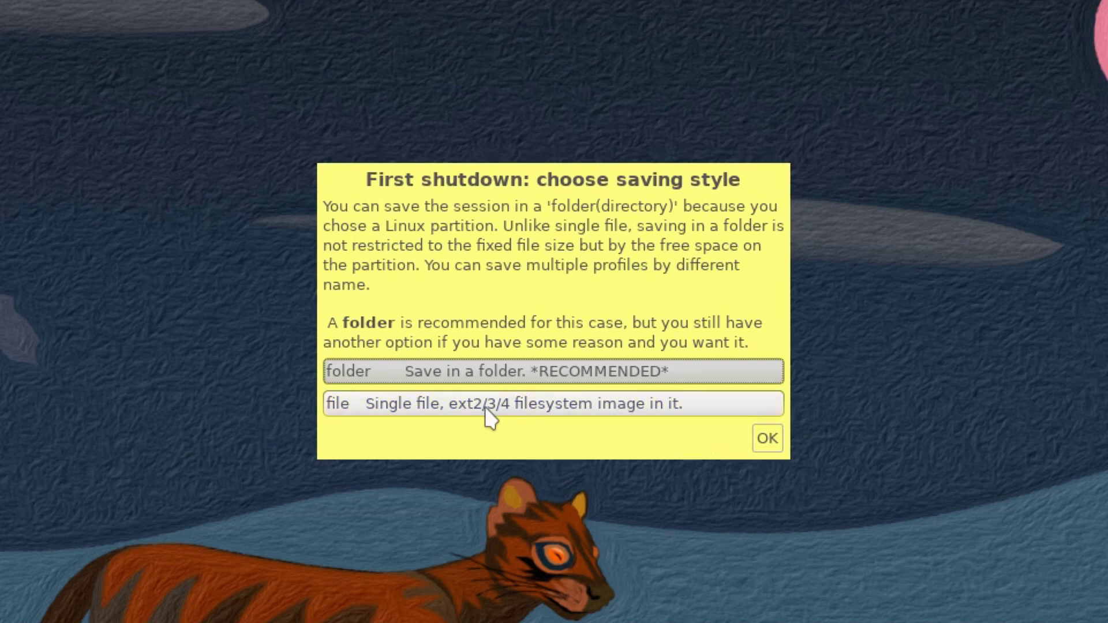
left_click(768, 440)
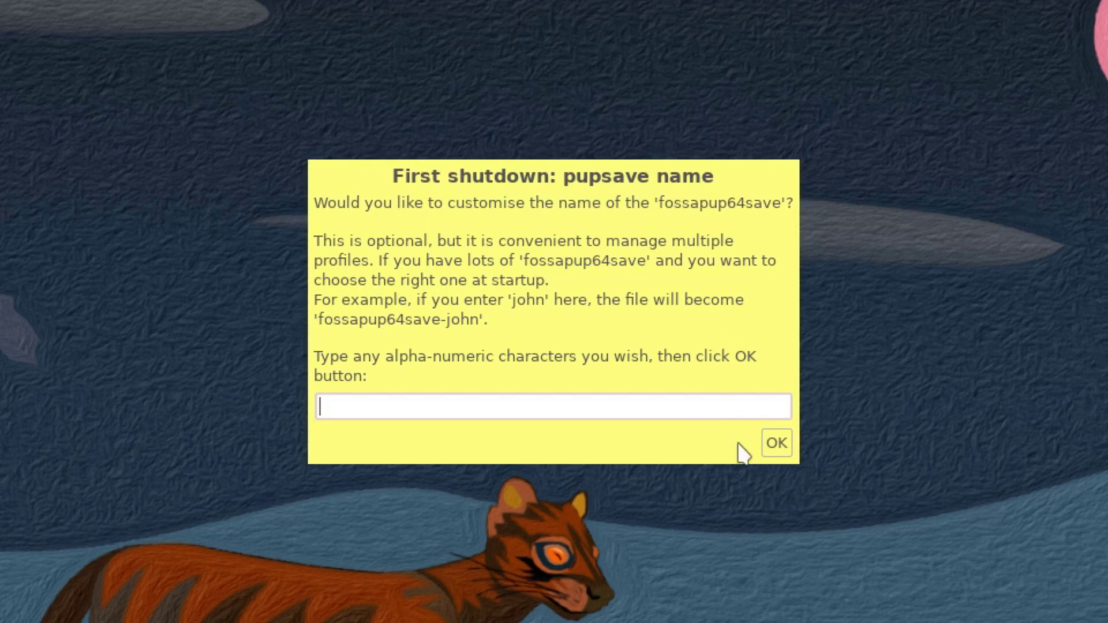
left_click(768, 443)
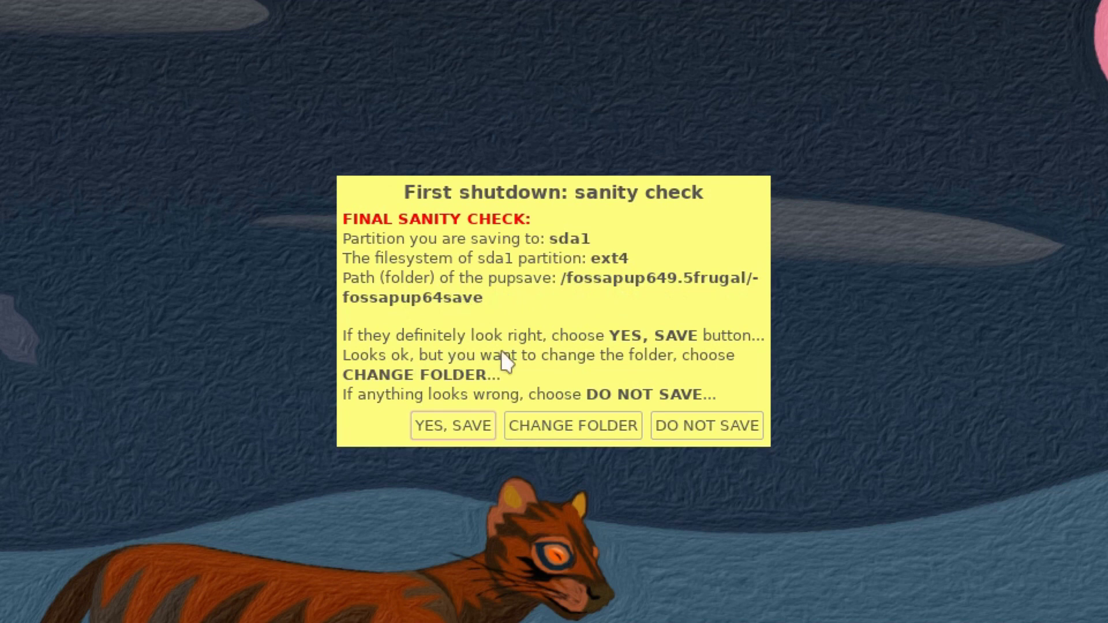
left_click(470, 433)
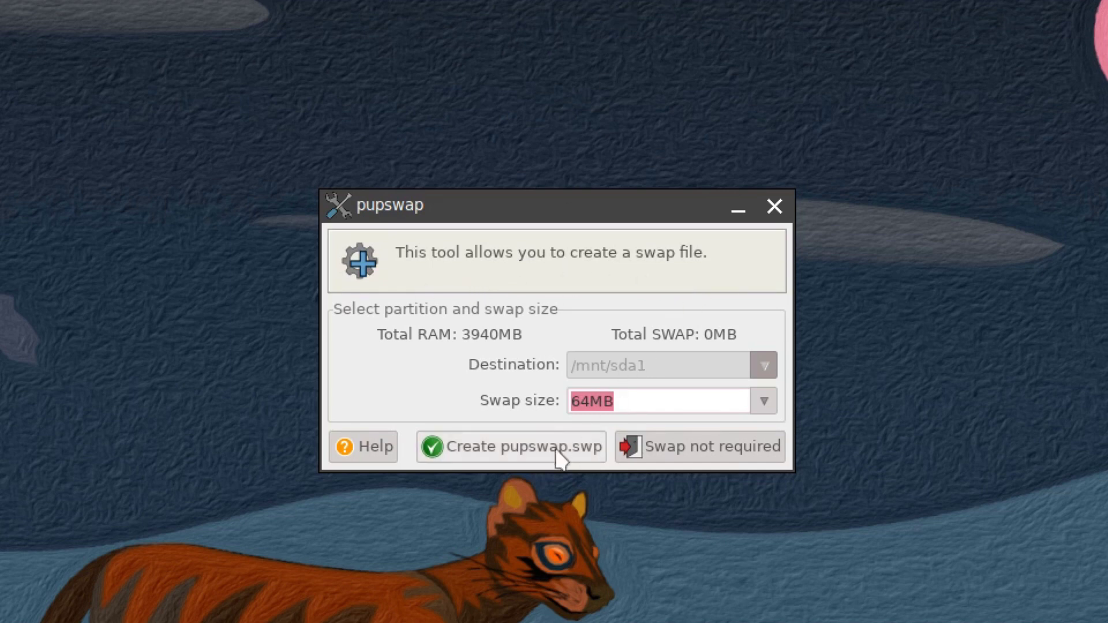
left_click(486, 456)
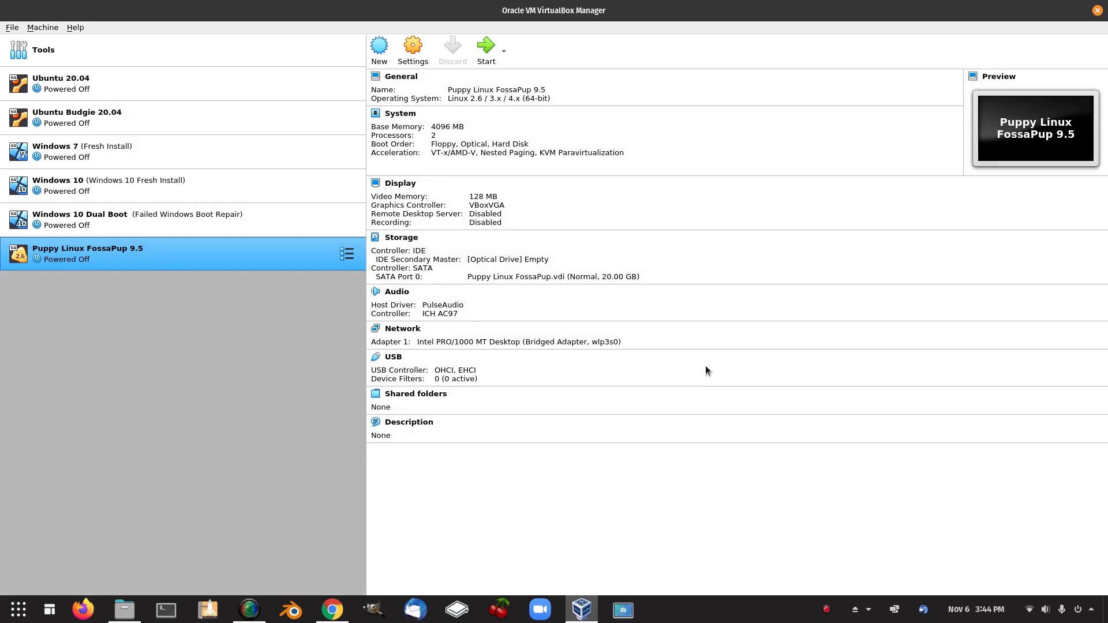
Check in the Puppy Linux FossaPup 9.5 machine's storage settings that the optical drive is empty.
left_click(413, 53)
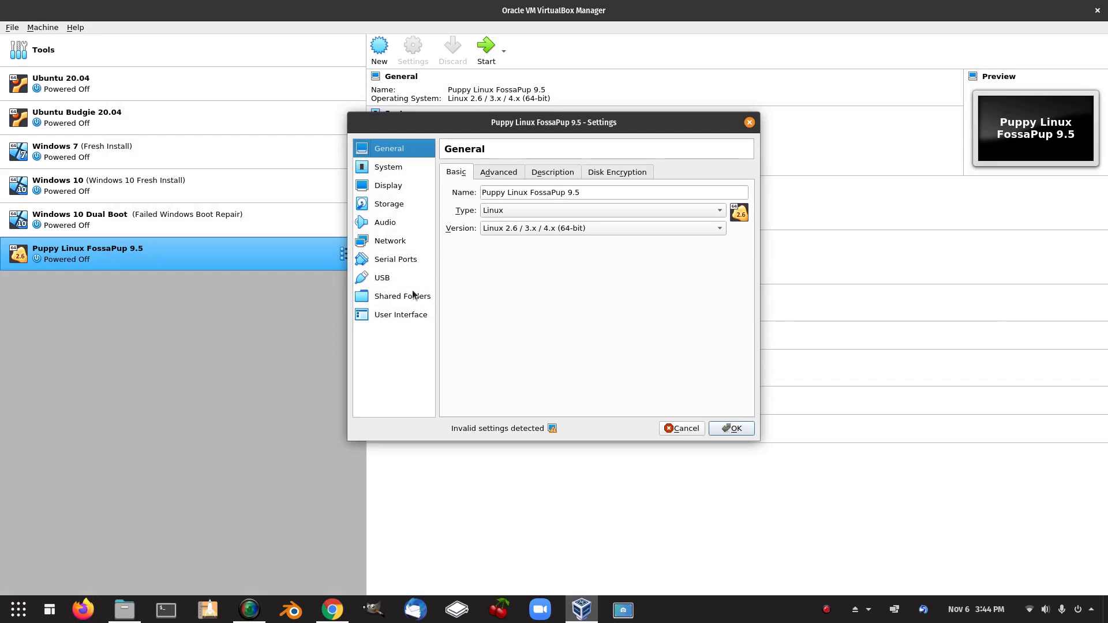
left_click(390, 205)
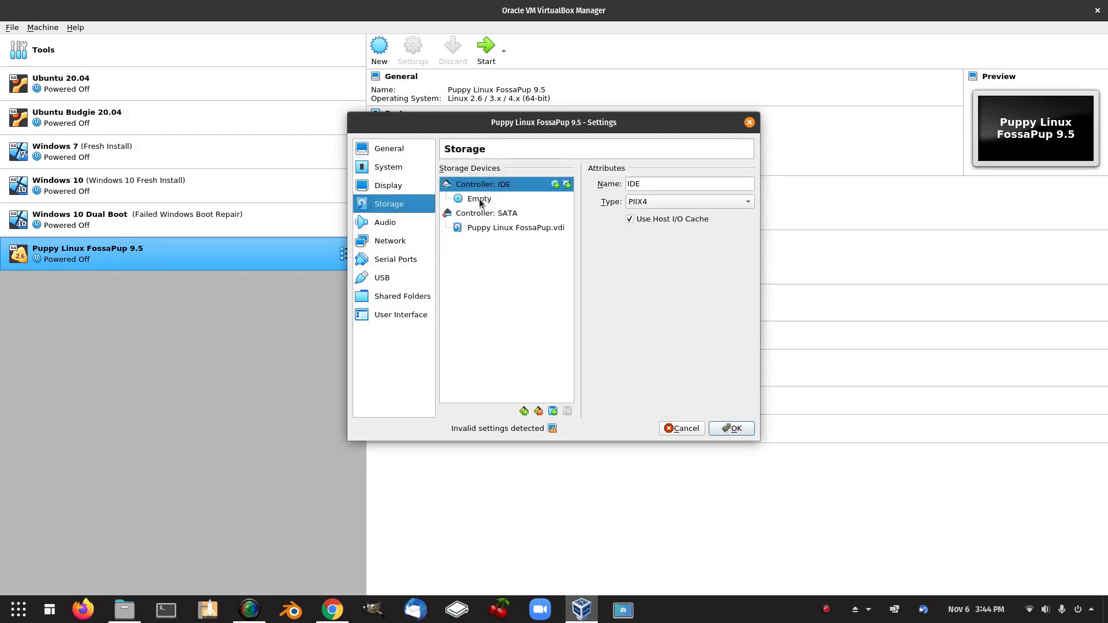
left_click(725, 431)
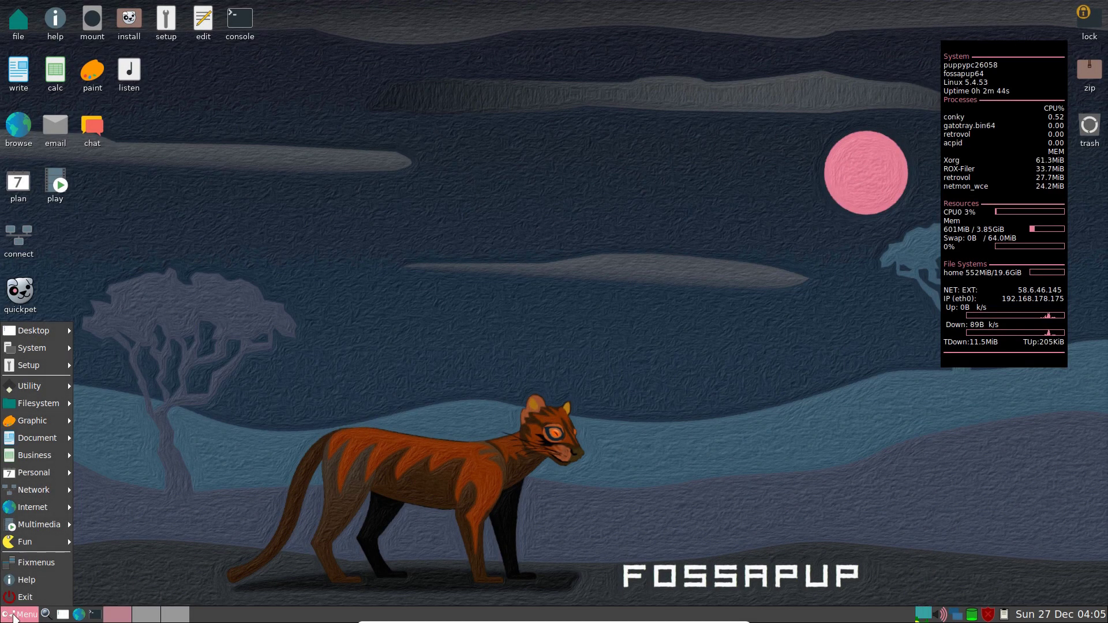
Look through the Desktop, Setup and Utility applications, opening GtkHash briefly and closing it.
mouse_move(46, 335)
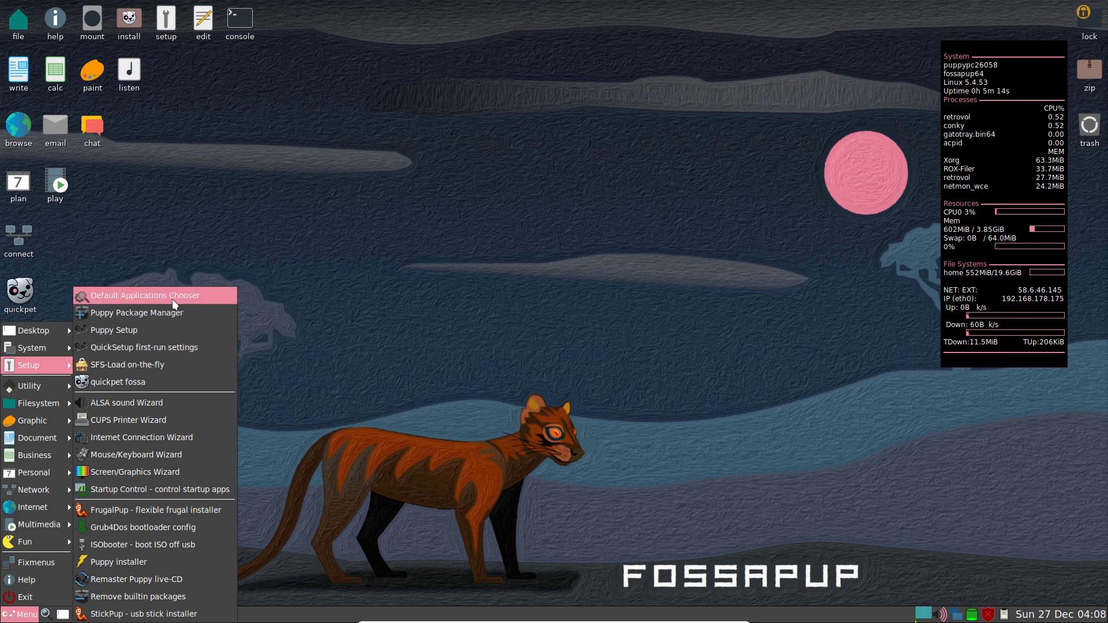
mouse_move(25, 390)
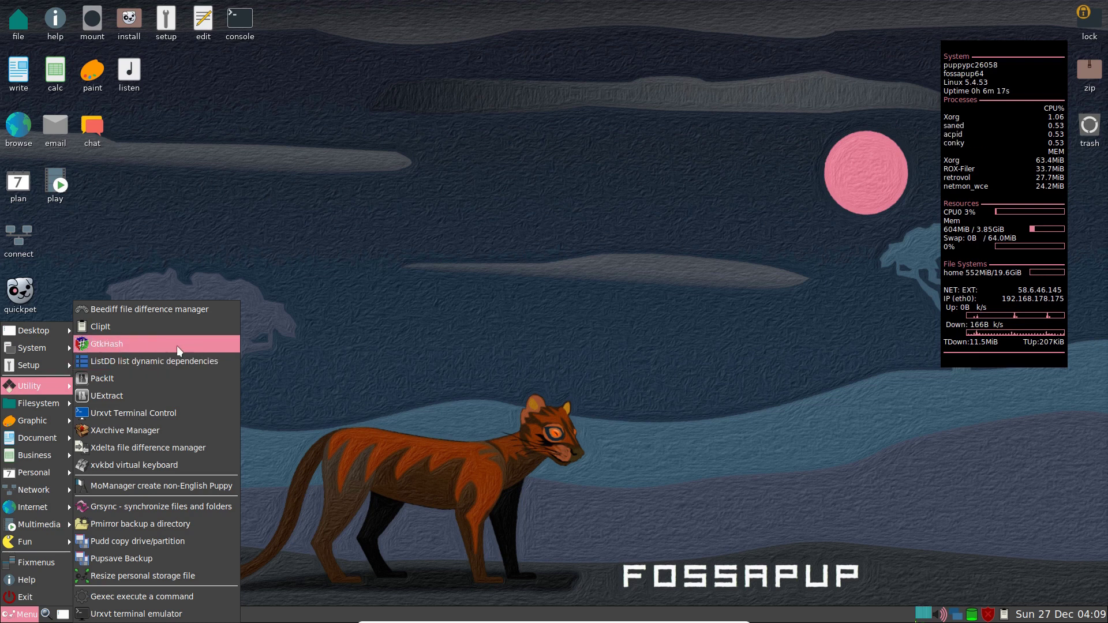
left_click(139, 345)
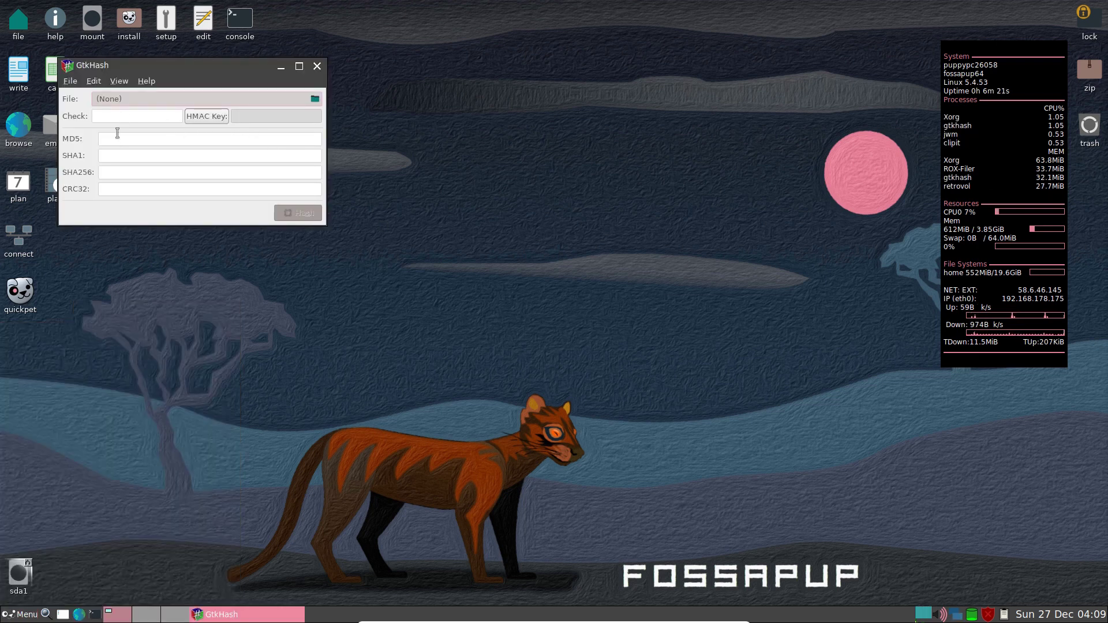
left_click(316, 65)
Look over the Filesystem and Graphic applications, check Viewnior's version information, and close the image viewer.
left_click(20, 614)
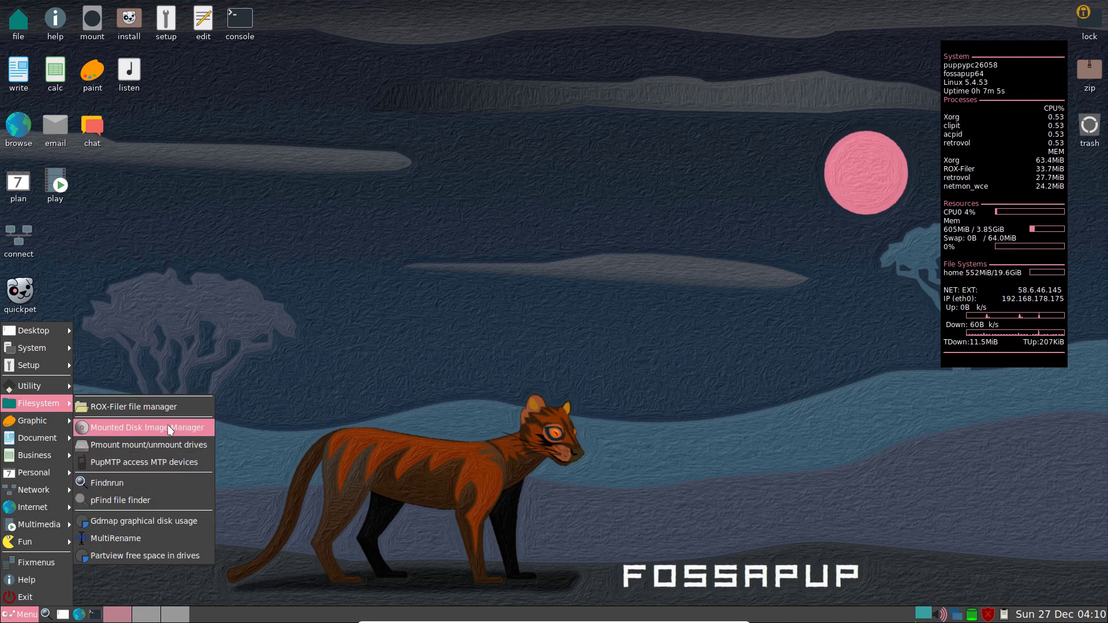
mouse_move(39, 424)
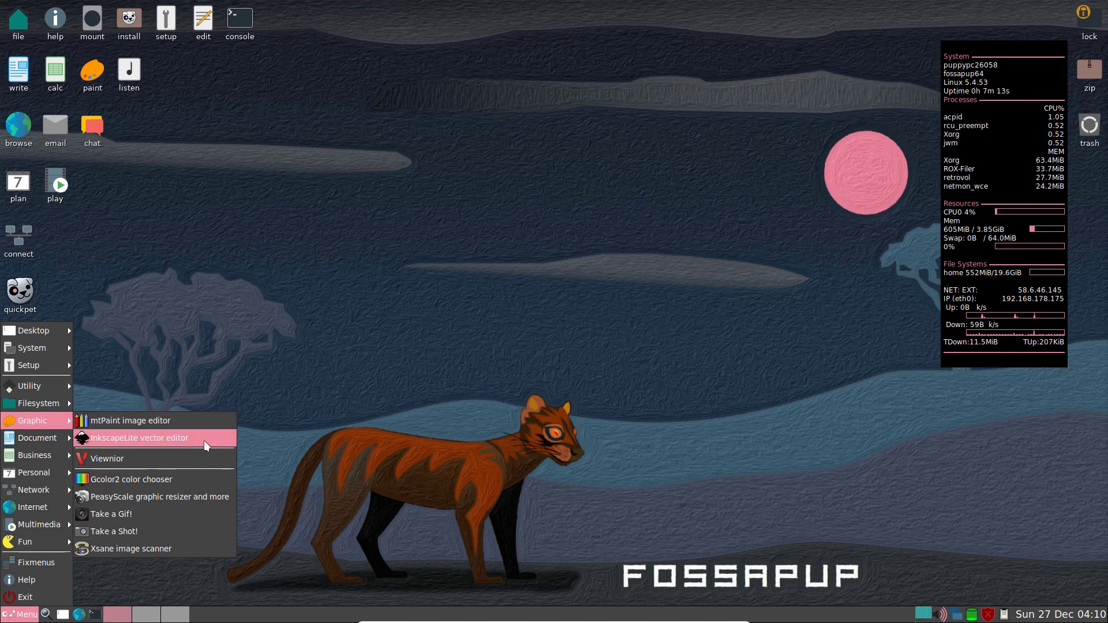
left_click(167, 465)
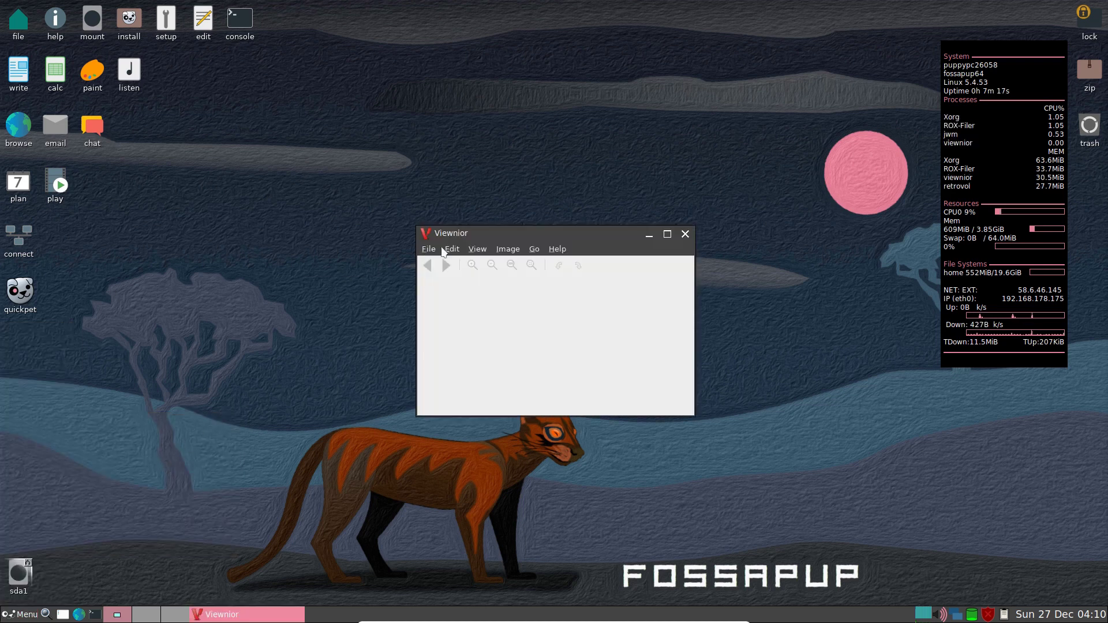
left_click(557, 249)
left_click(567, 260)
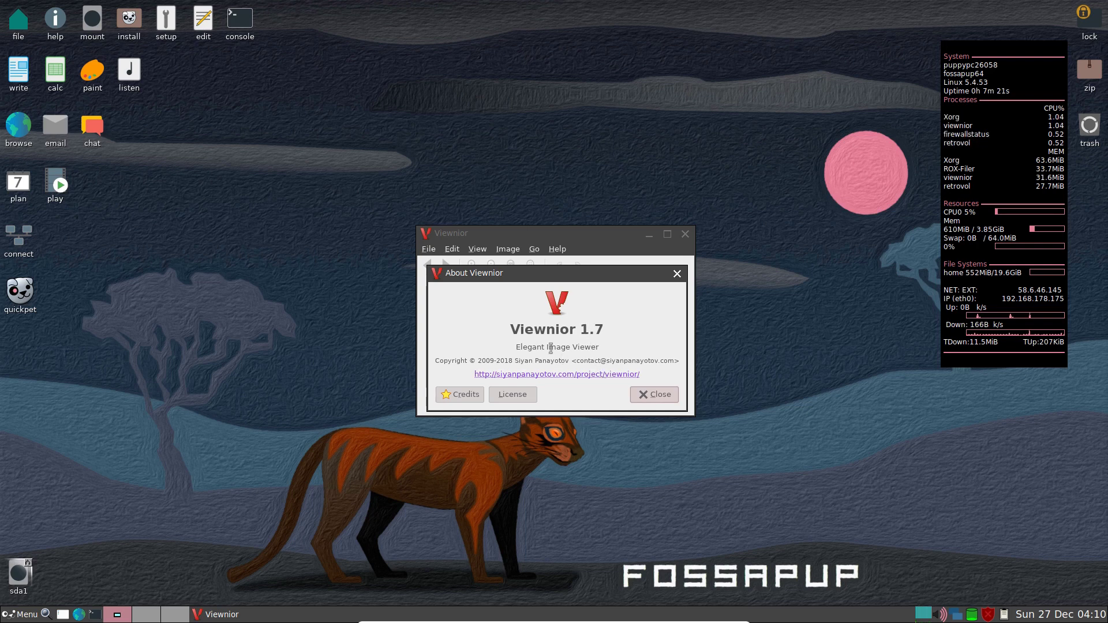
left_click(641, 397)
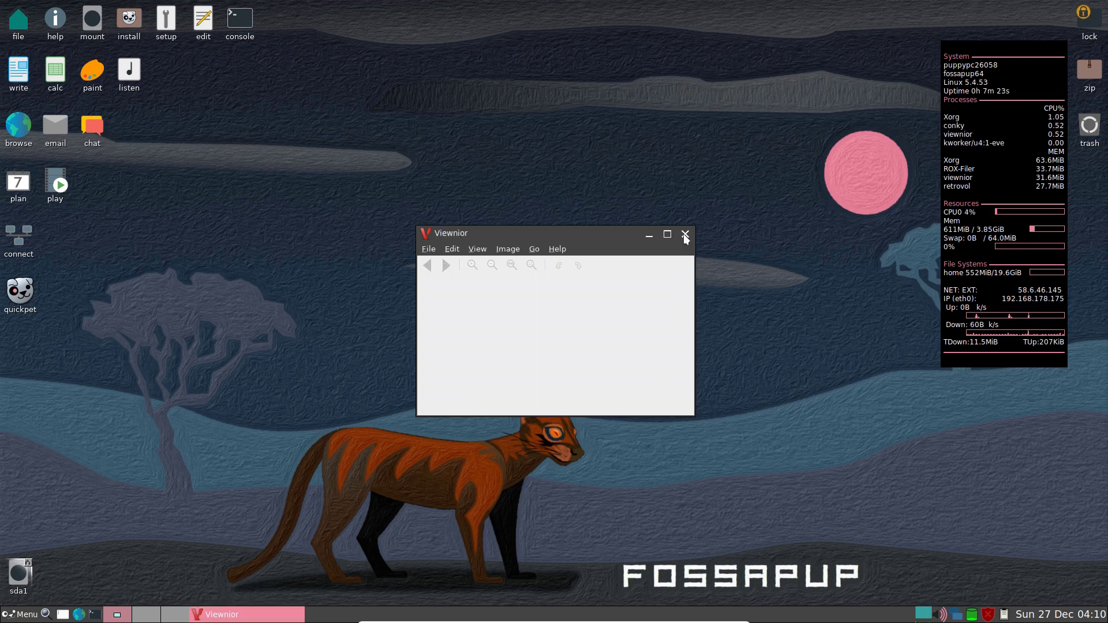
left_click(685, 234)
Review the remaining Graphic and the Document applications, check AbiWord's version information, and close the word processor.
left_click(20, 615)
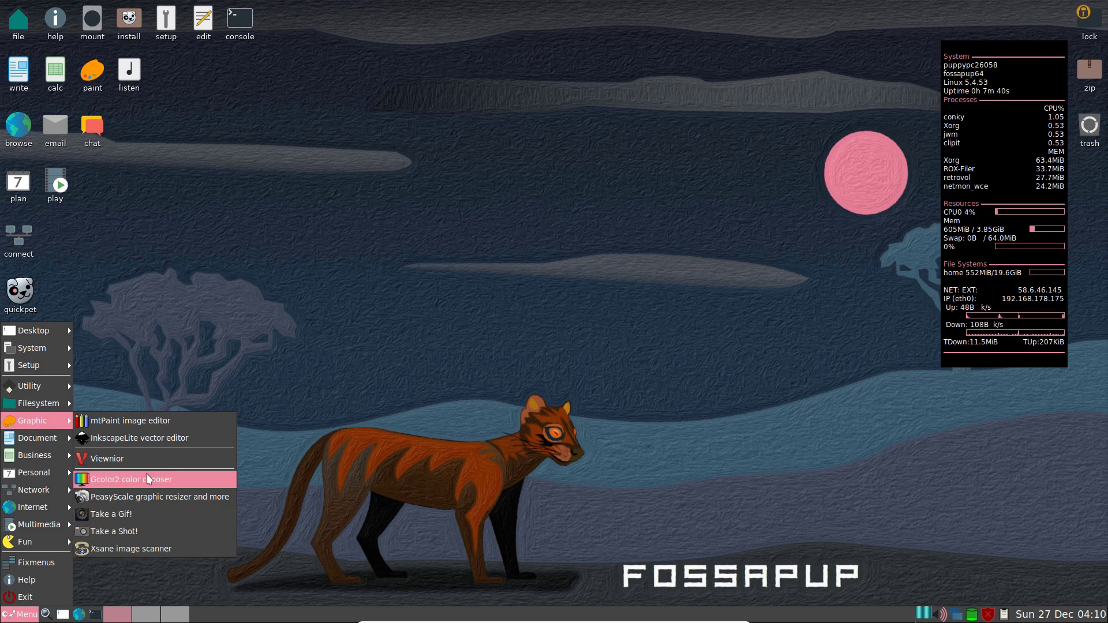
mouse_move(62, 441)
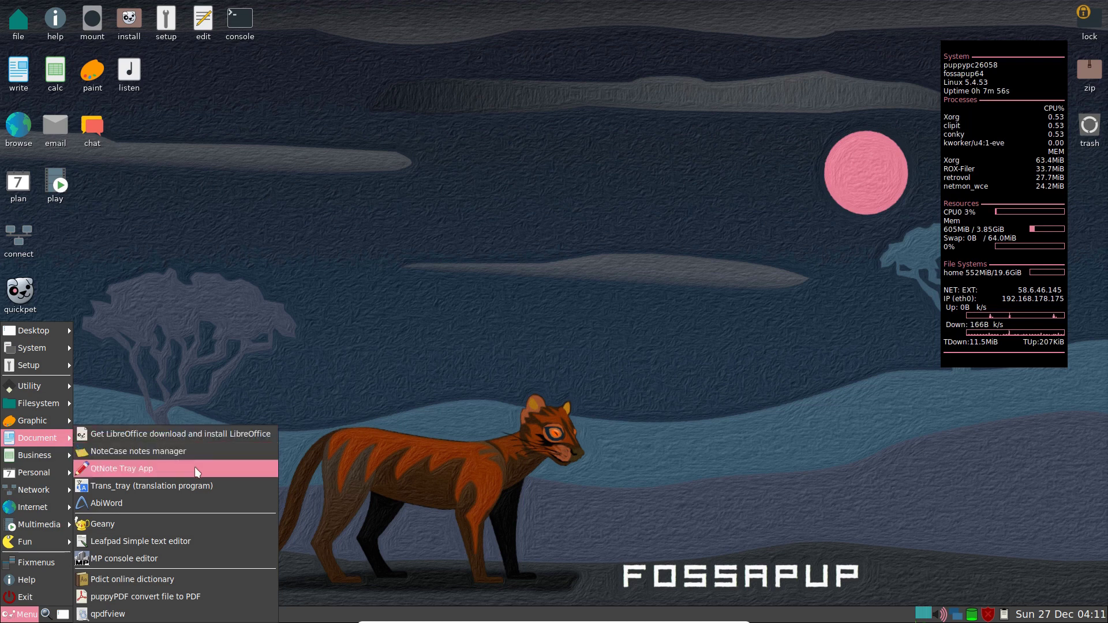
left_click(191, 505)
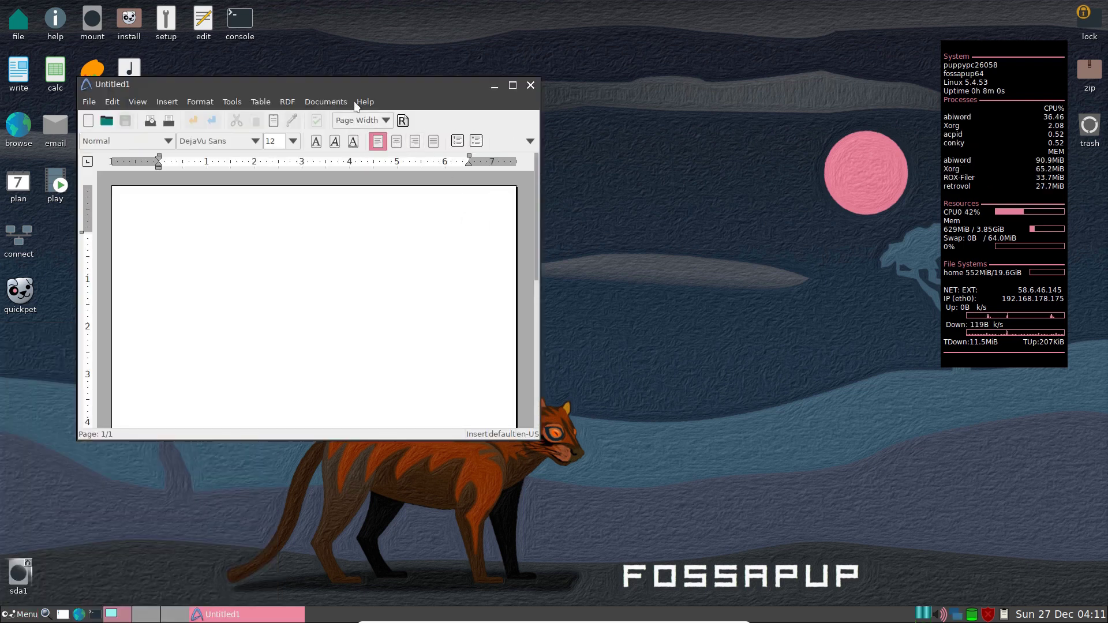
left_click(359, 102)
left_click(404, 215)
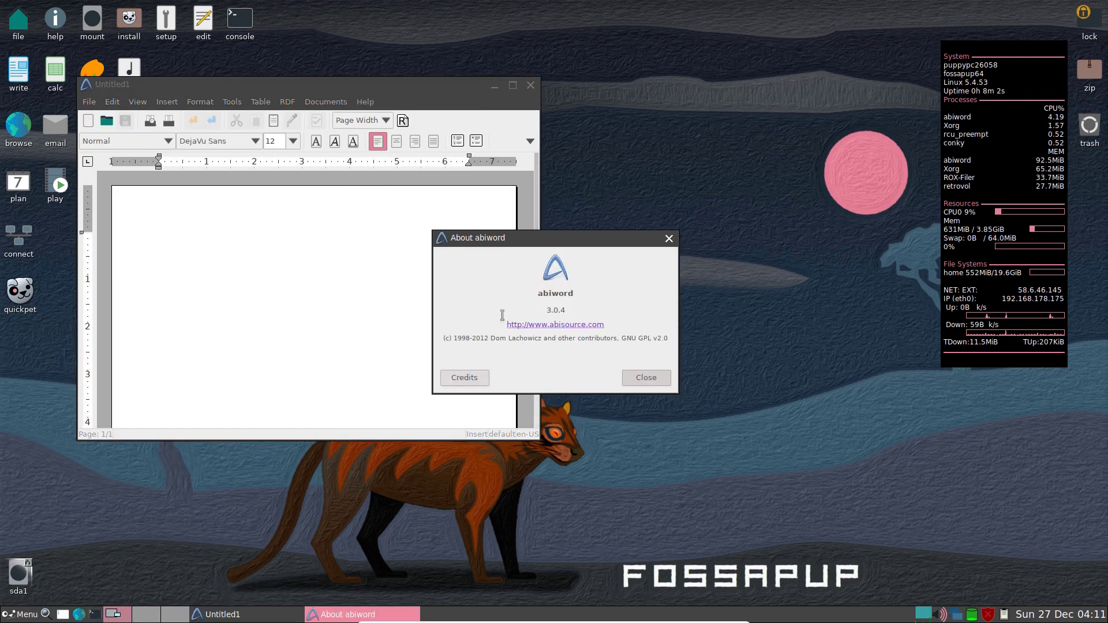
left_click(645, 376)
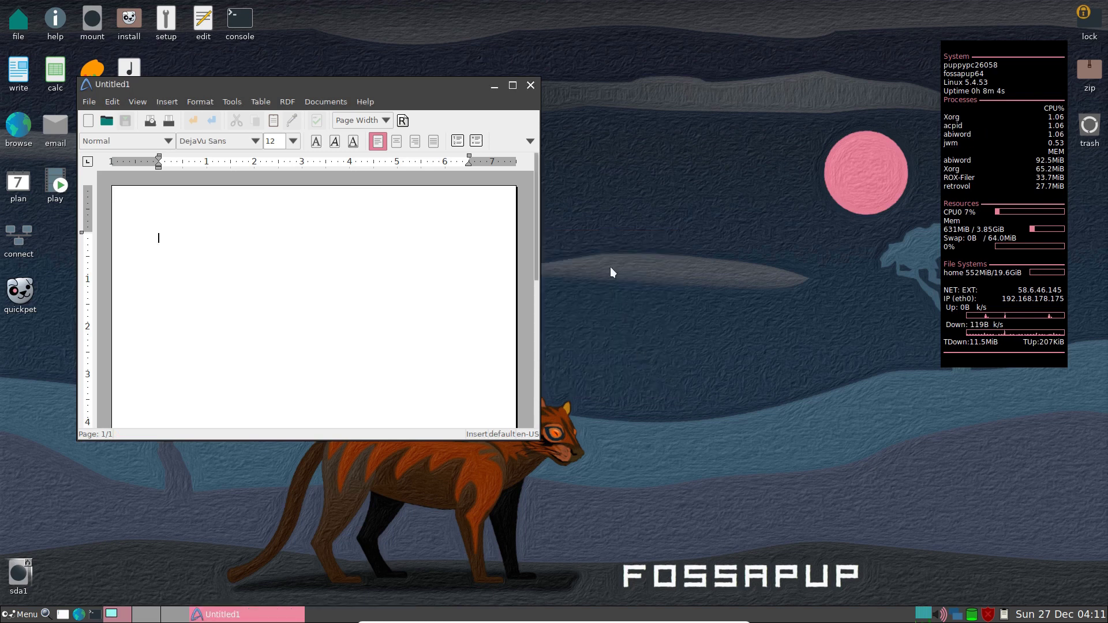
left_click(531, 85)
Review the remaining Document applications and the Business ones, opening Gnumeric to check its version information.
left_click(20, 614)
mouse_move(35, 438)
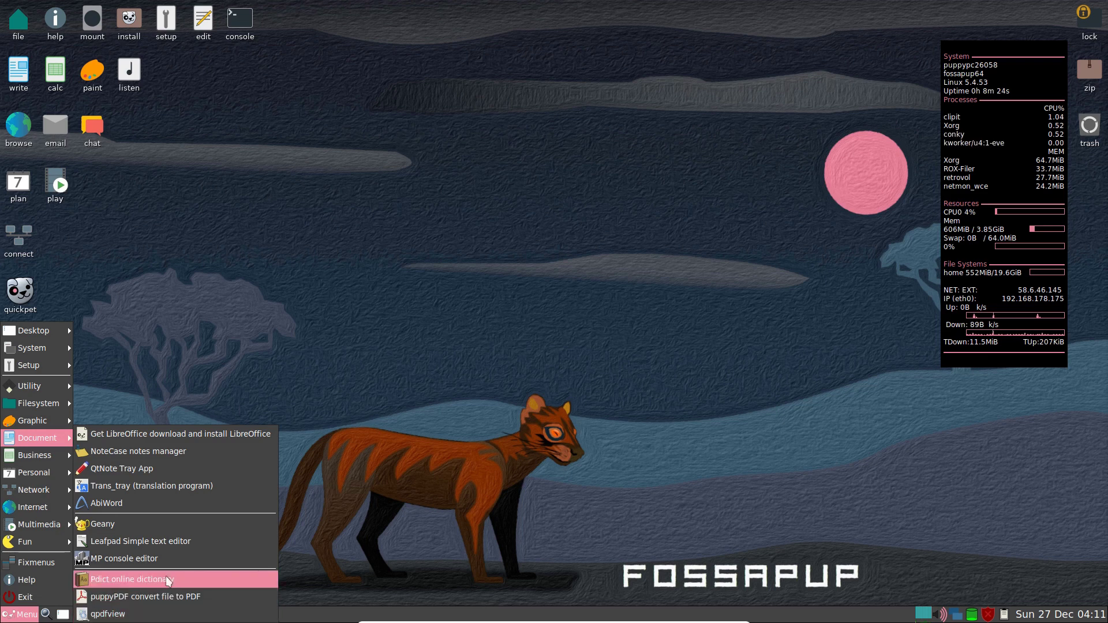
mouse_move(64, 455)
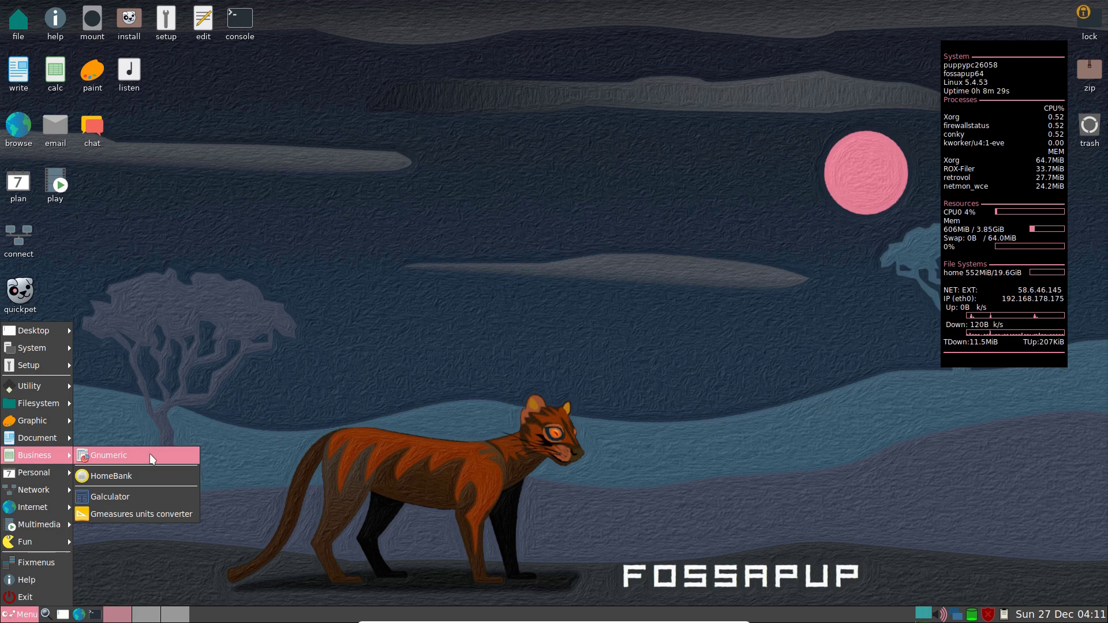
left_click(108, 457)
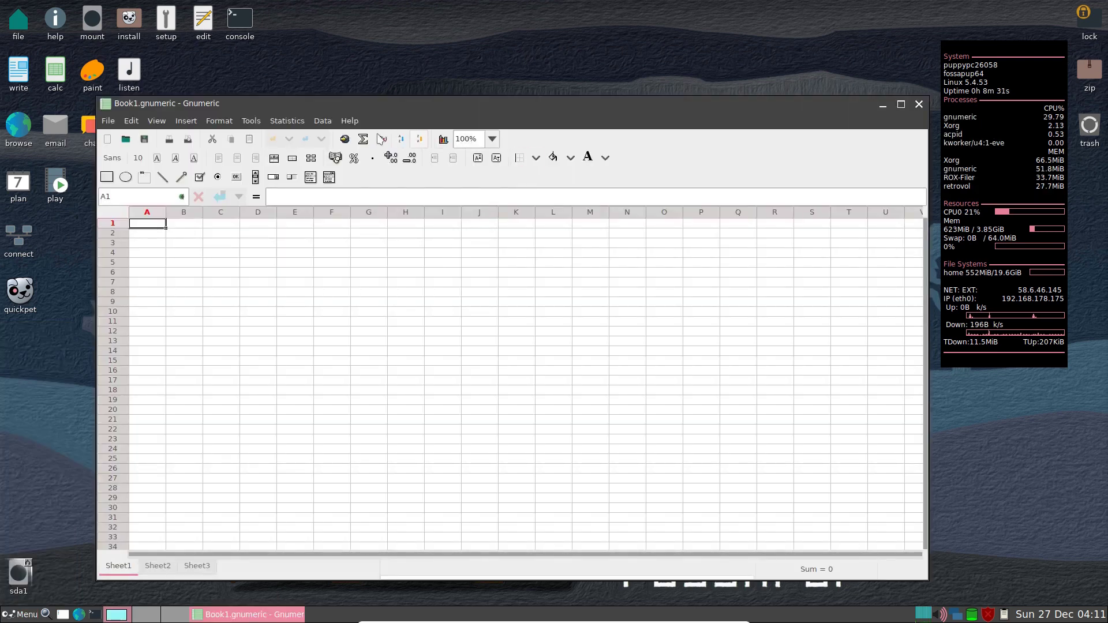
left_click(345, 122)
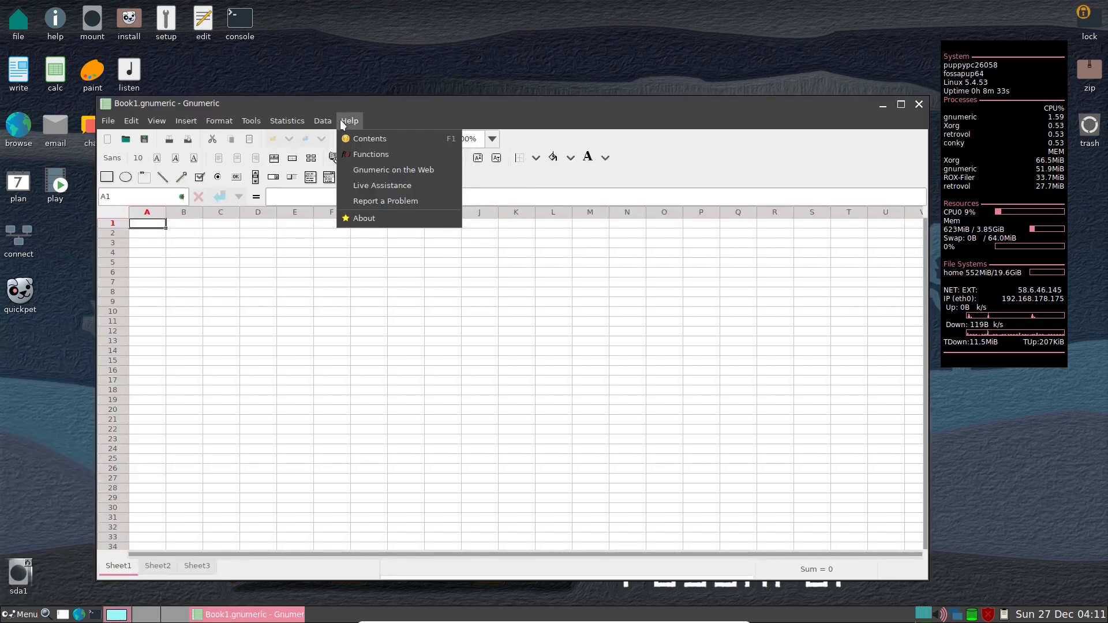
left_click(370, 217)
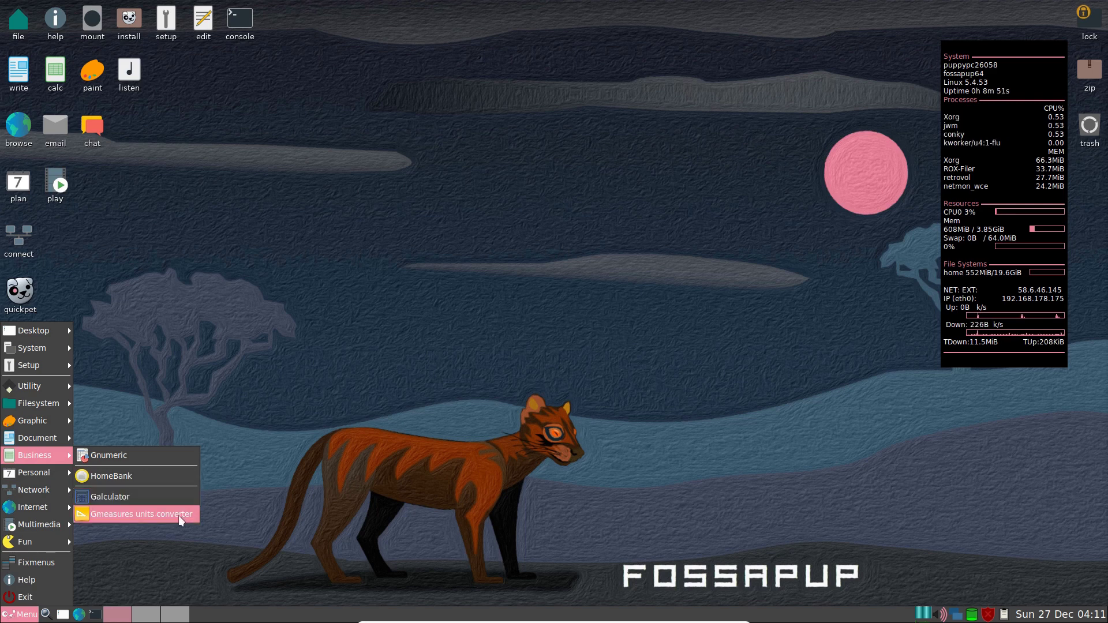
Examine the Personal, Network, Internet, Multimedia and Fun applications, and revisit the Utility, Business and Document categories.
mouse_move(34, 473)
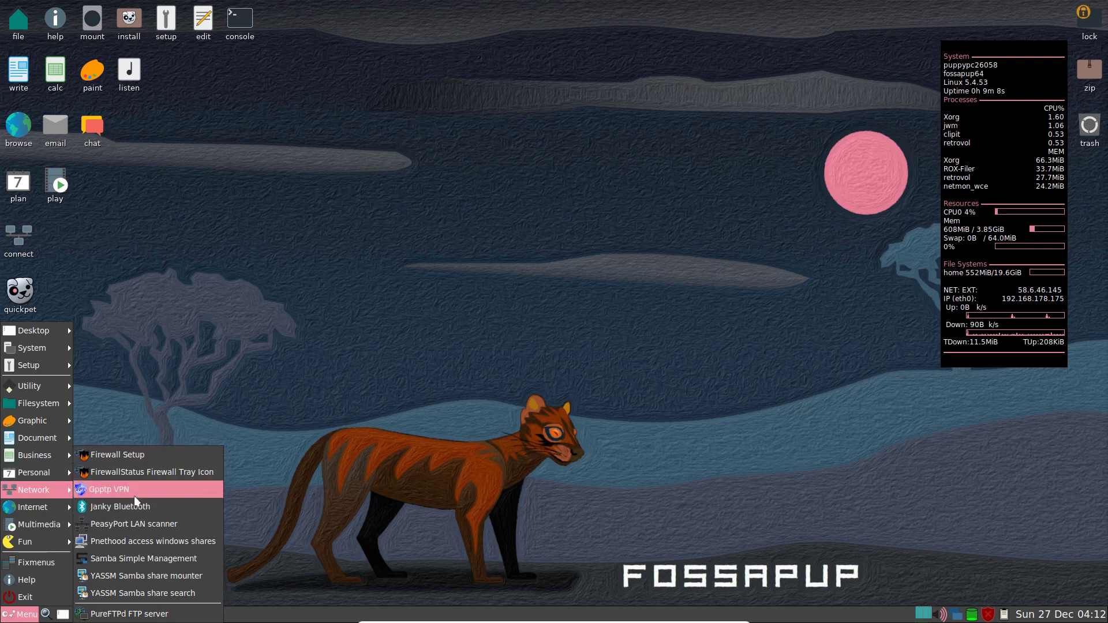
mouse_move(67, 506)
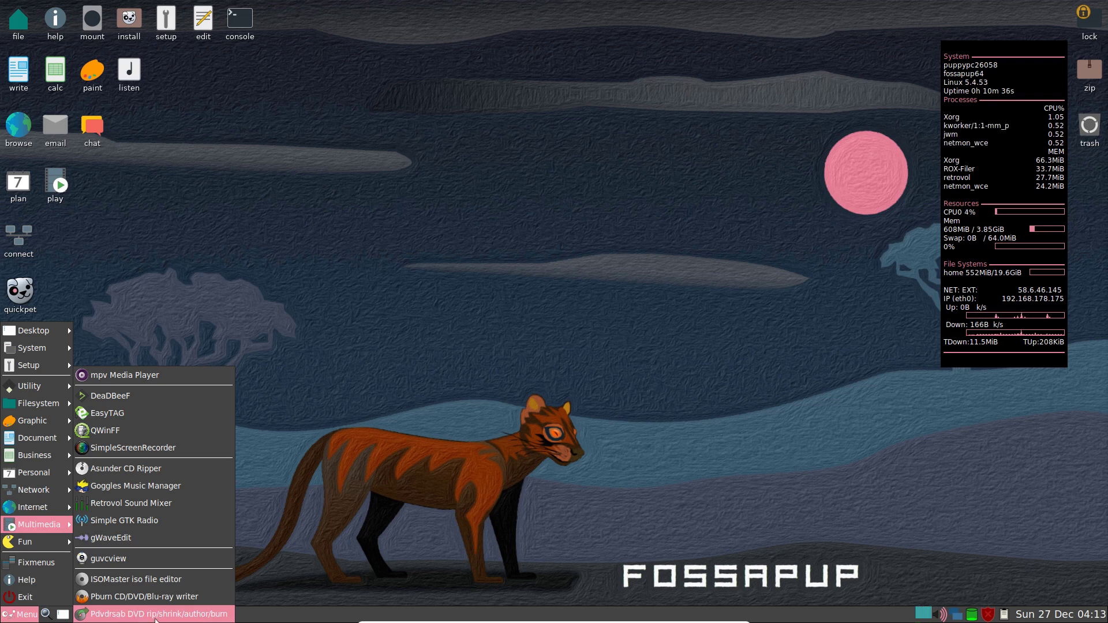
mouse_move(23, 545)
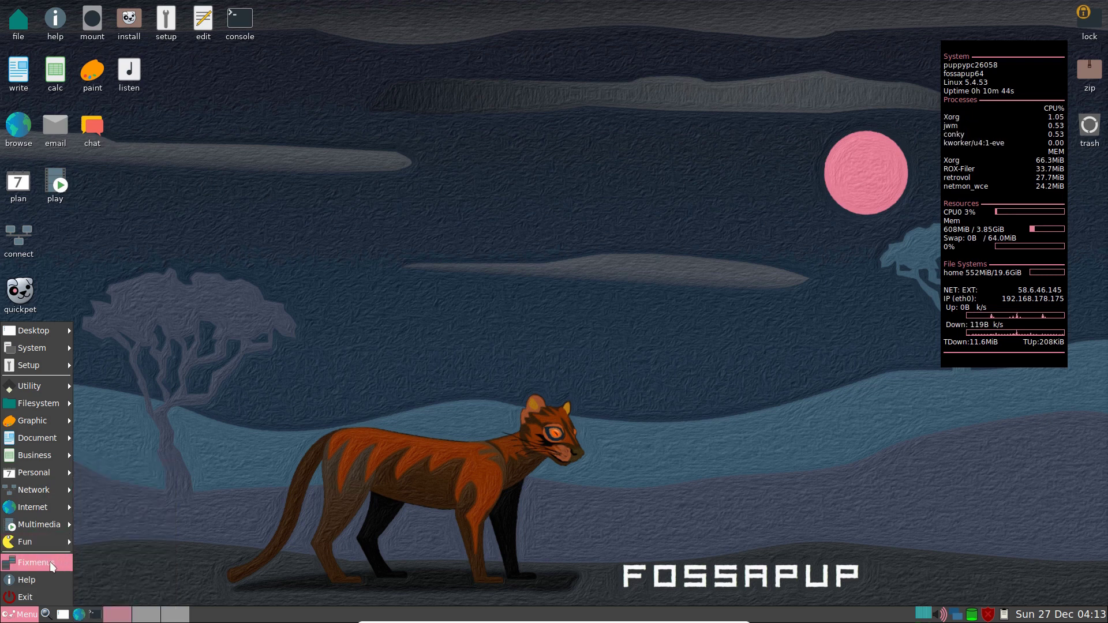
left_click(294, 335)
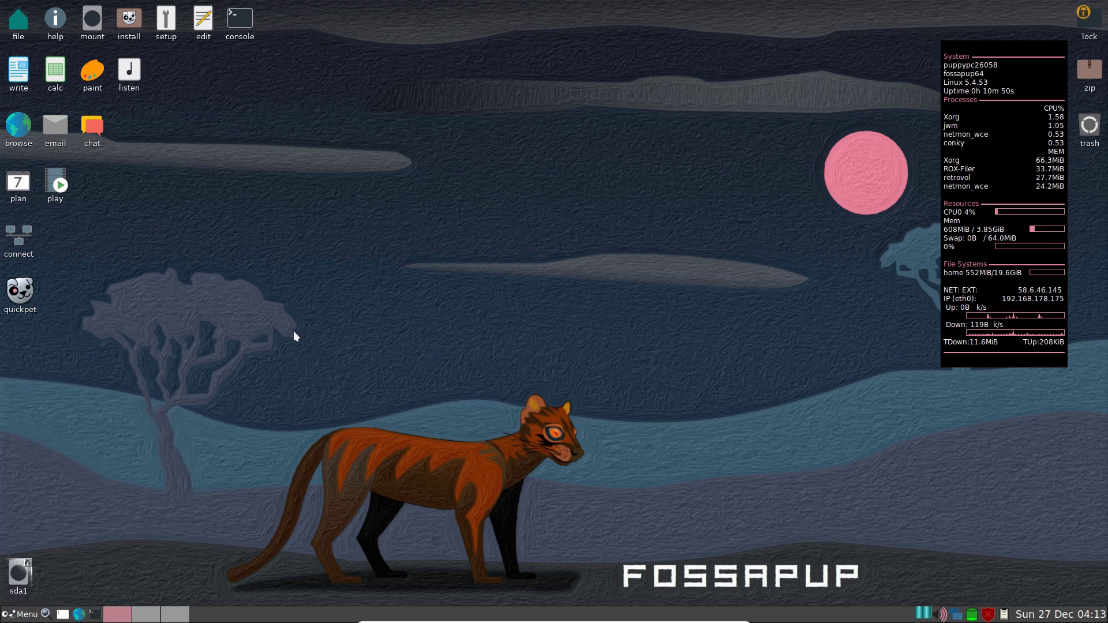
left_click(16, 619)
mouse_move(56, 387)
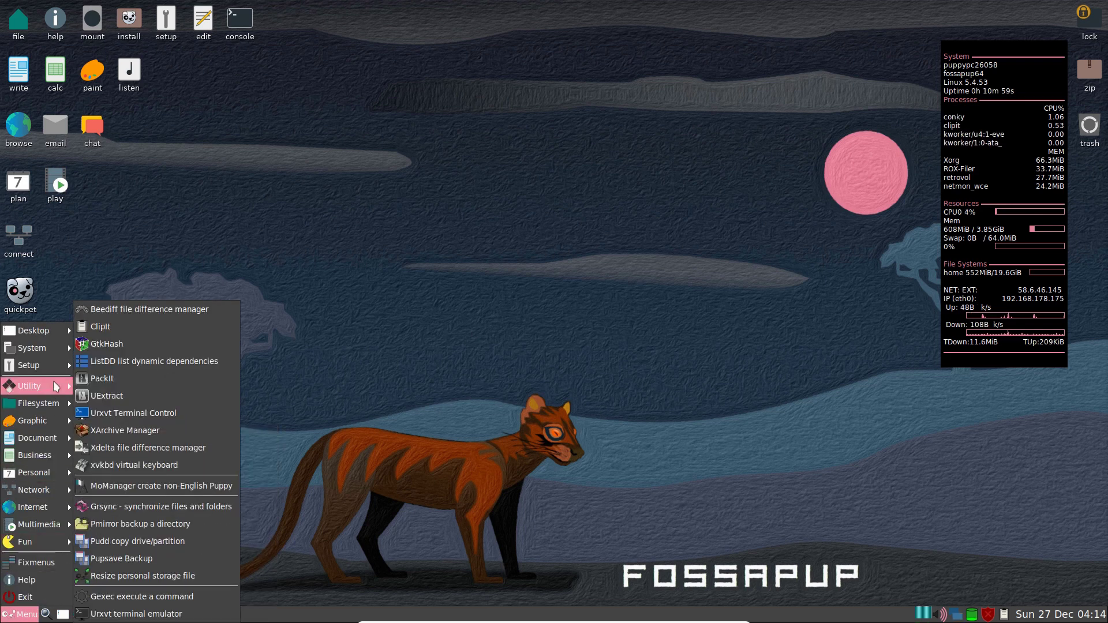
mouse_move(50, 458)
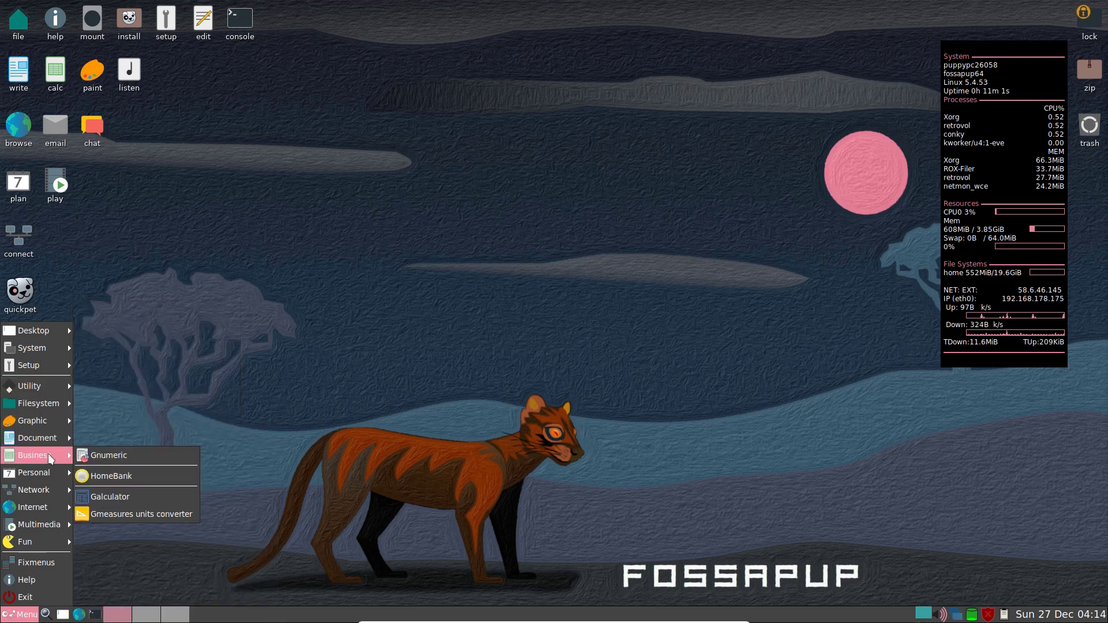
mouse_move(46, 438)
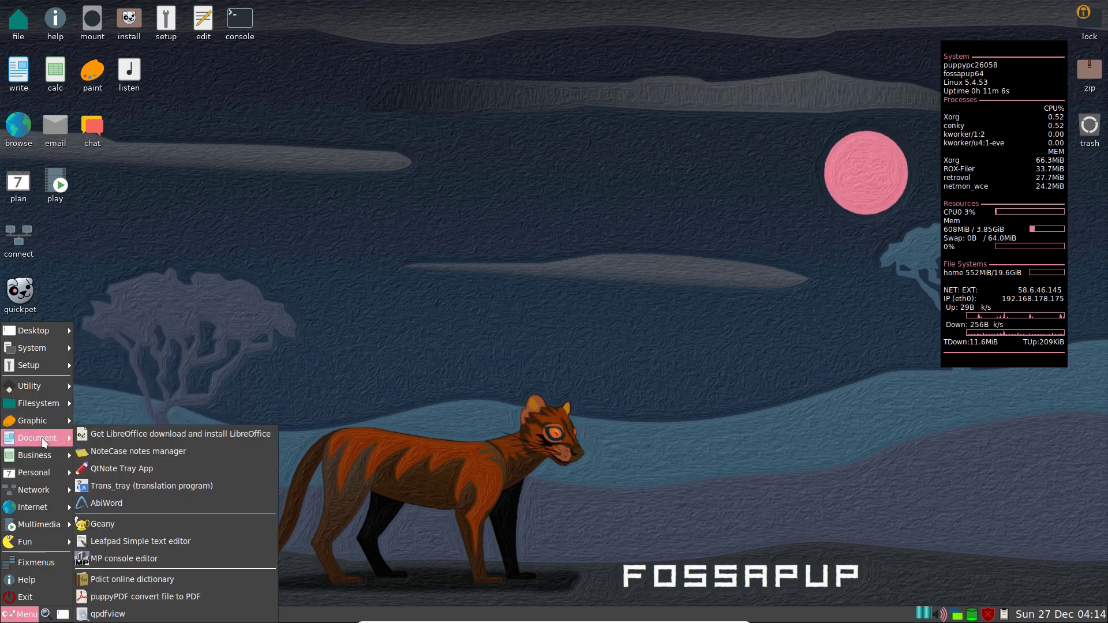
Open the Get LibreOffice installer from the Document applications, read its introduction, and decline to continue.
left_click(189, 436)
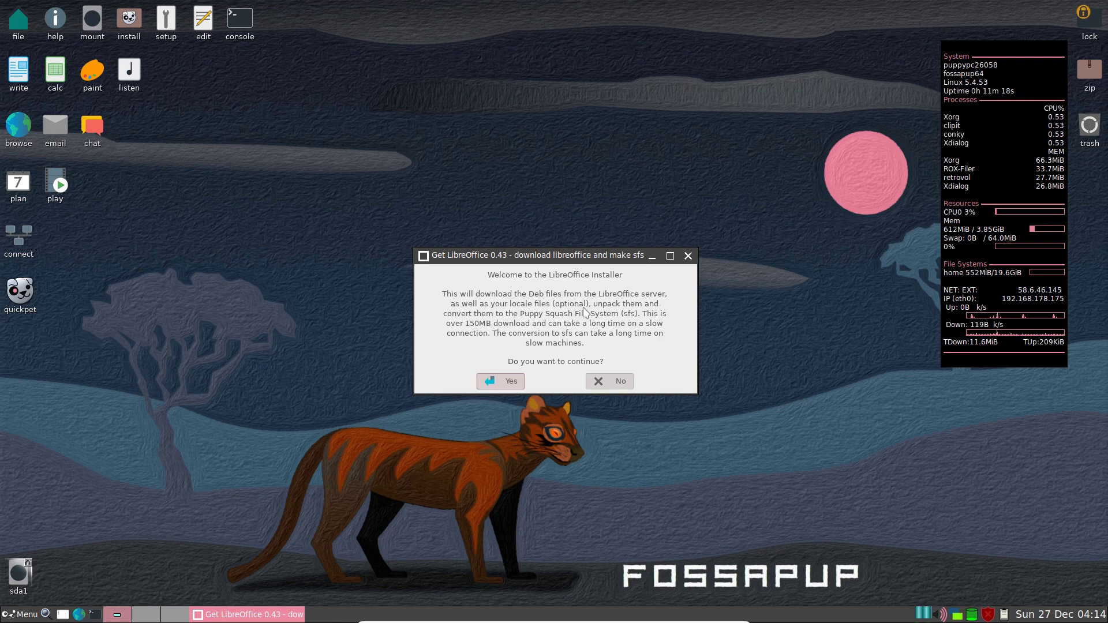
left_click(612, 382)
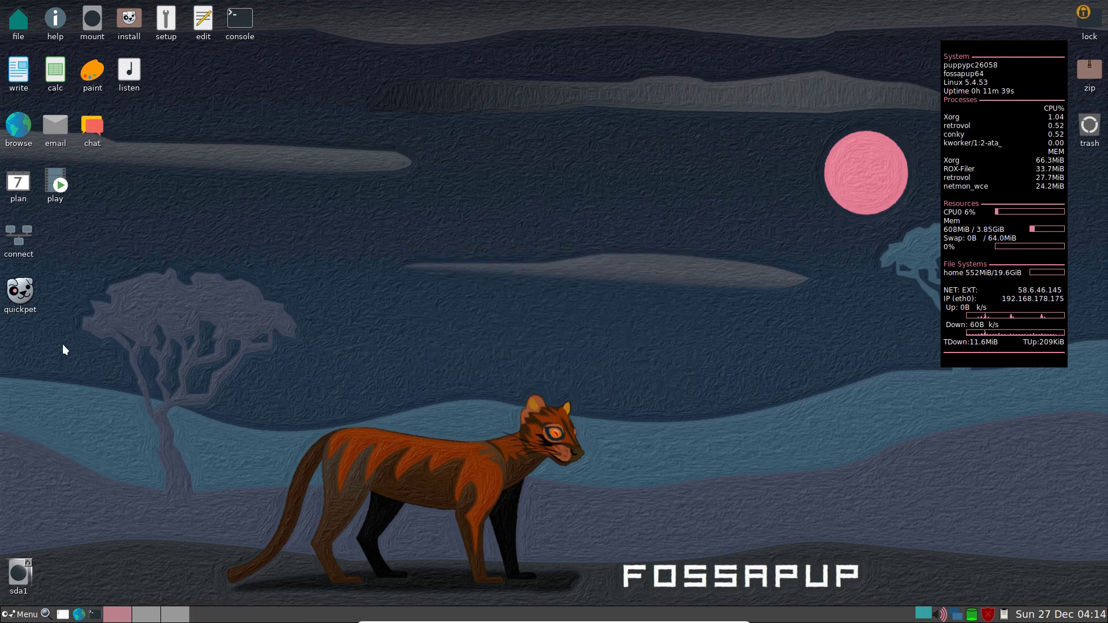
Open Quickpet and review the applications offered under Browsers, Net, office, A&V, Fun, Useful and Drivers.
left_click(26, 294)
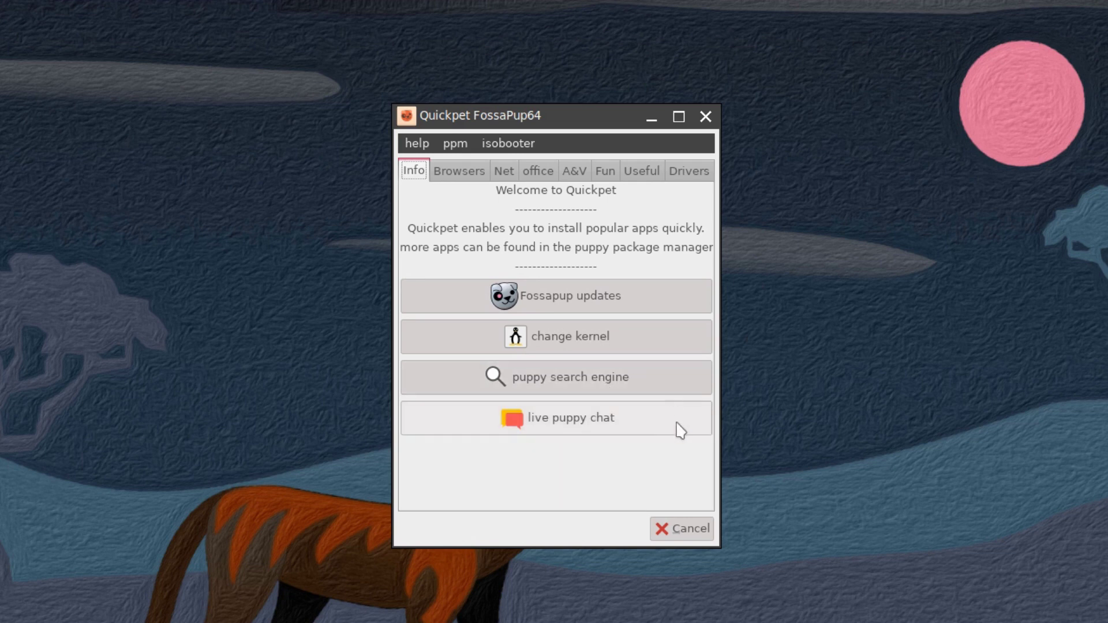
left_click(460, 173)
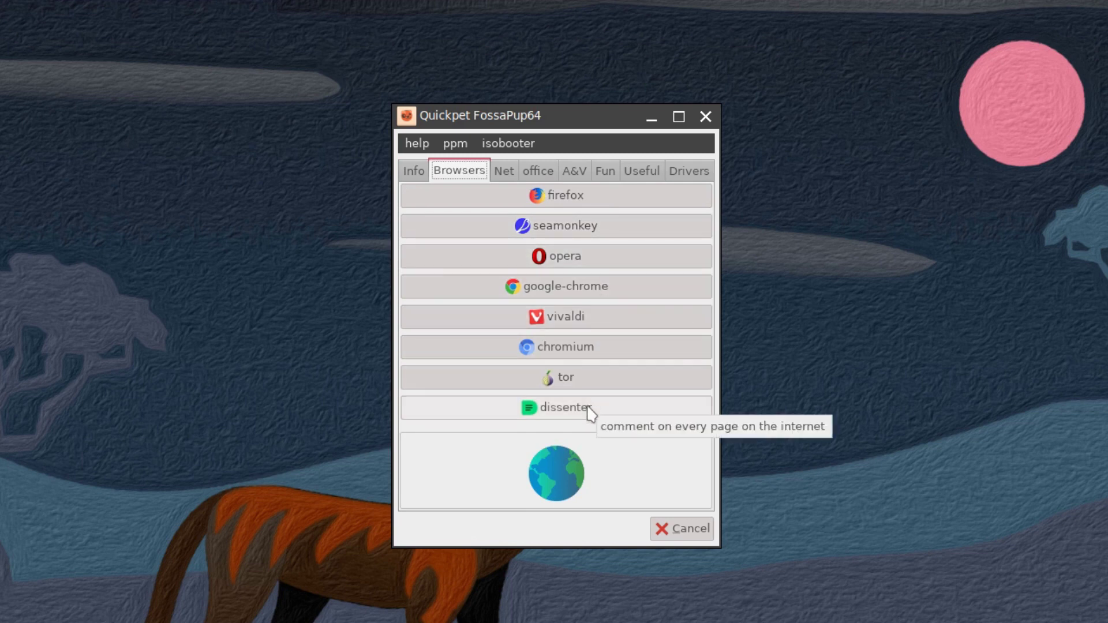
left_click(506, 173)
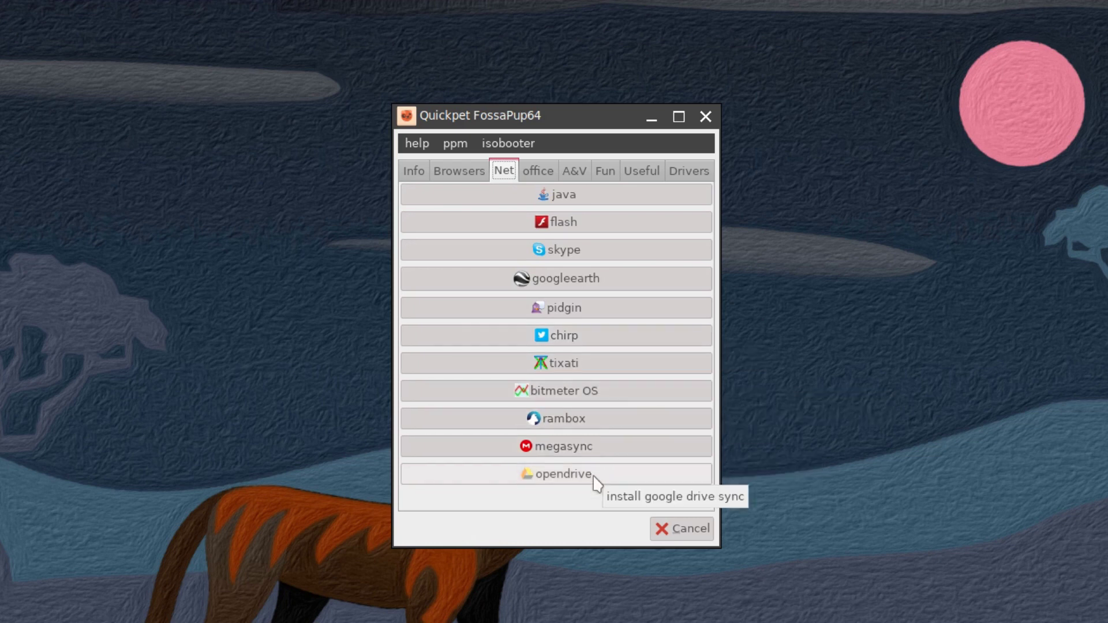
left_click(540, 172)
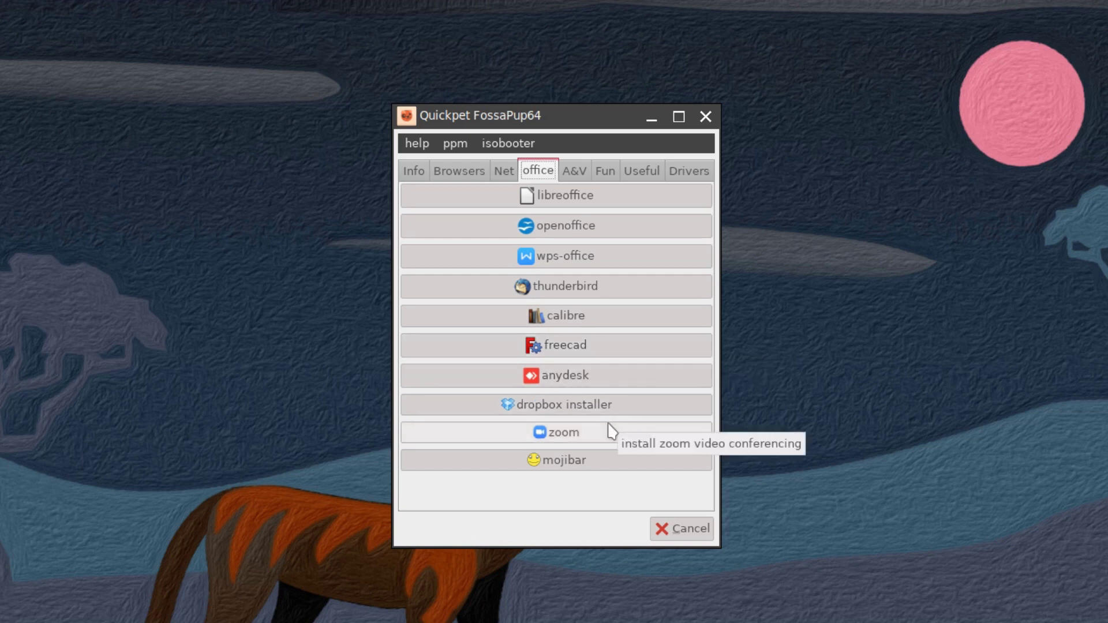
left_click(576, 169)
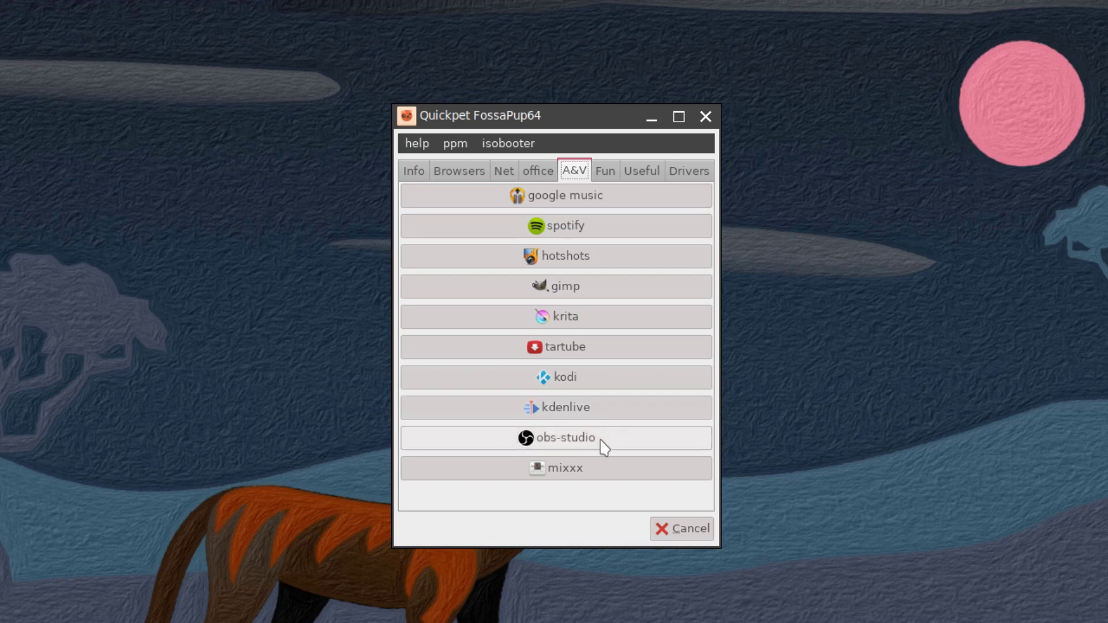
left_click(606, 170)
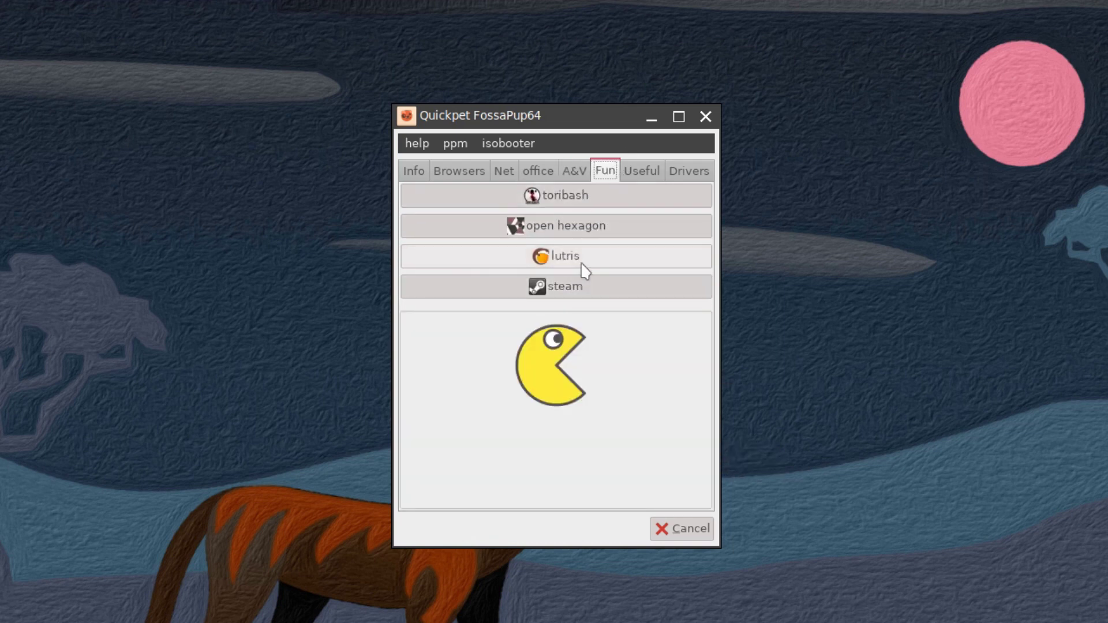
left_click(632, 170)
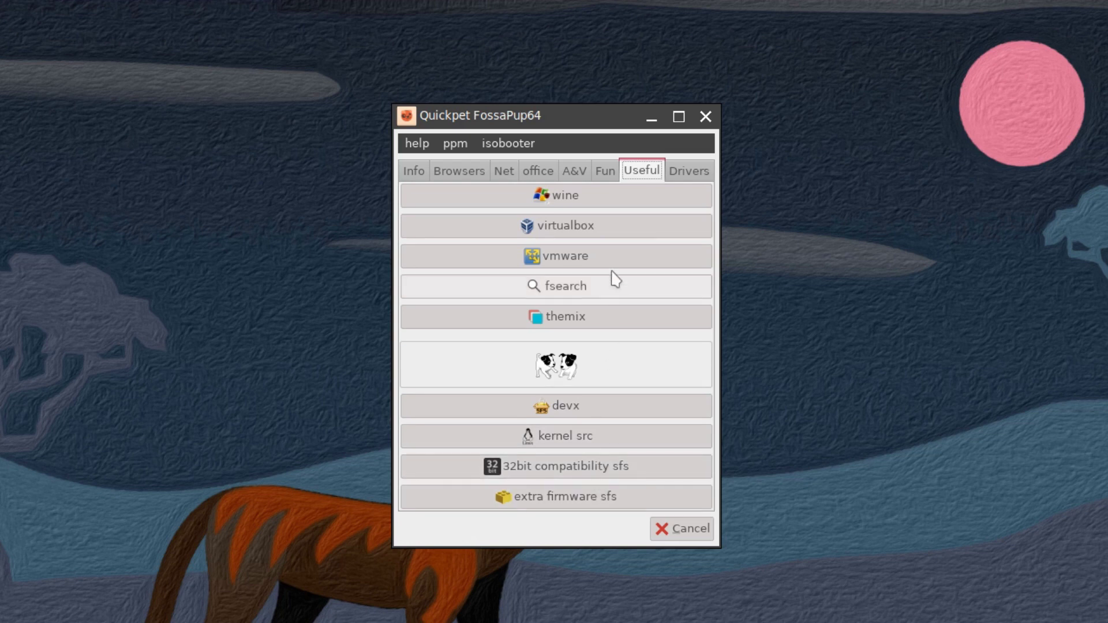
left_click(687, 173)
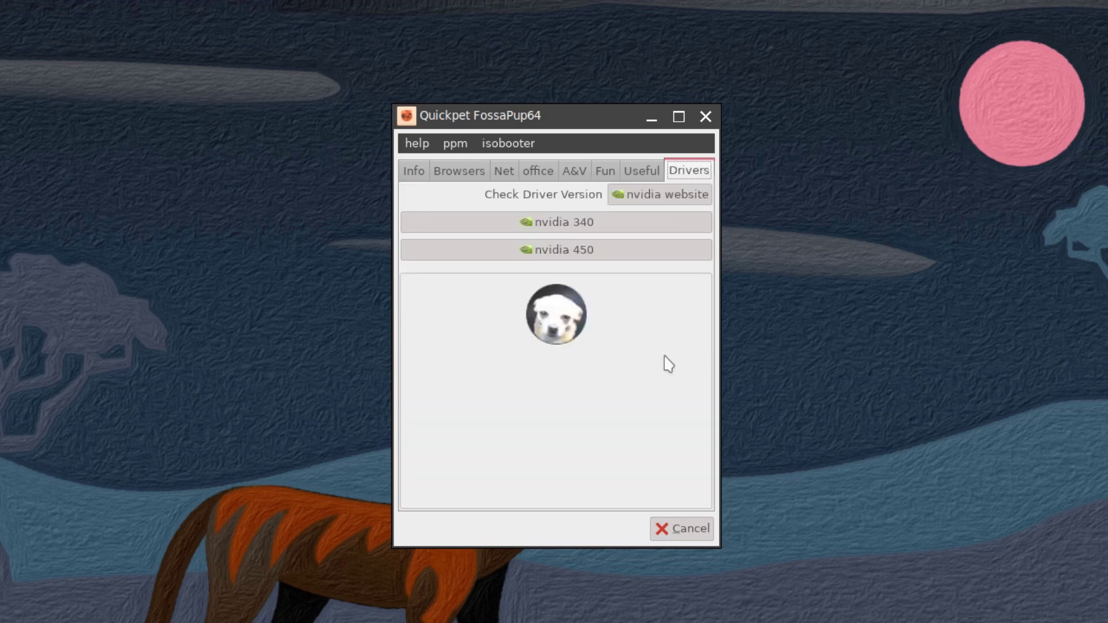
left_click(663, 198)
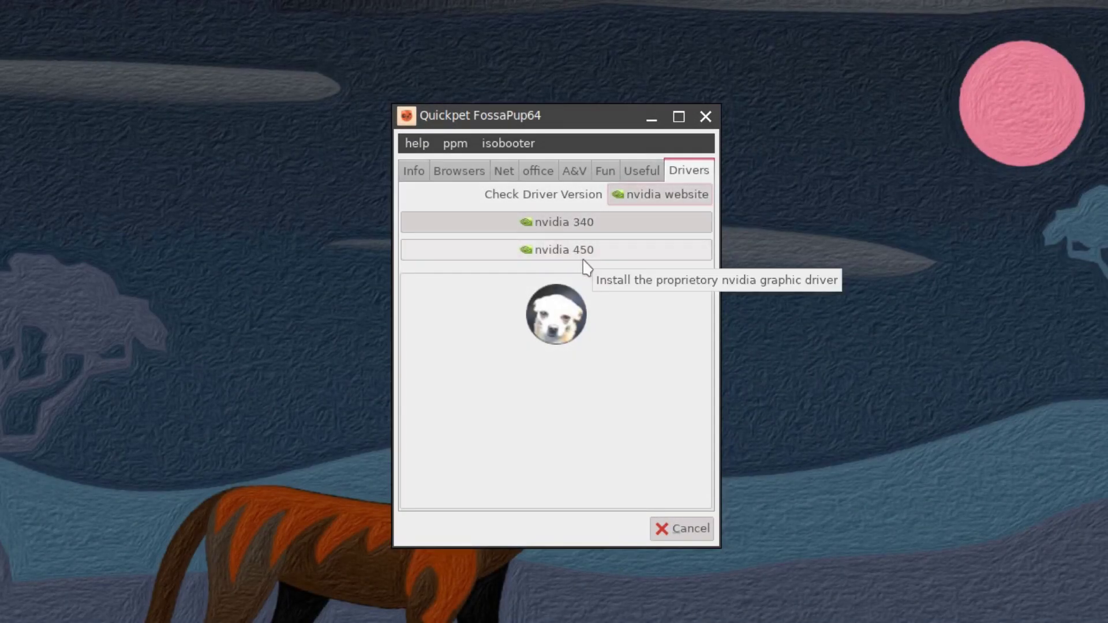
Try to download LibreOffice-7.0.1_64_en-GB_xz.sfs through Quickpet from the ftp.vcu.edu mirror, then give up and close Quickpet.
left_click(426, 171)
left_click(543, 170)
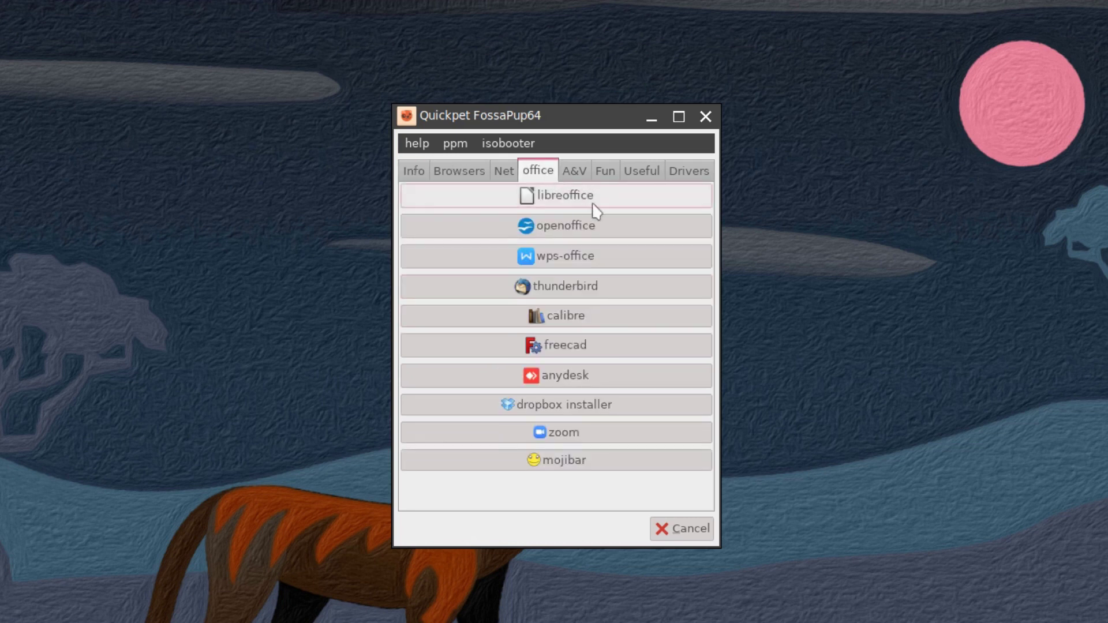
left_click(628, 198)
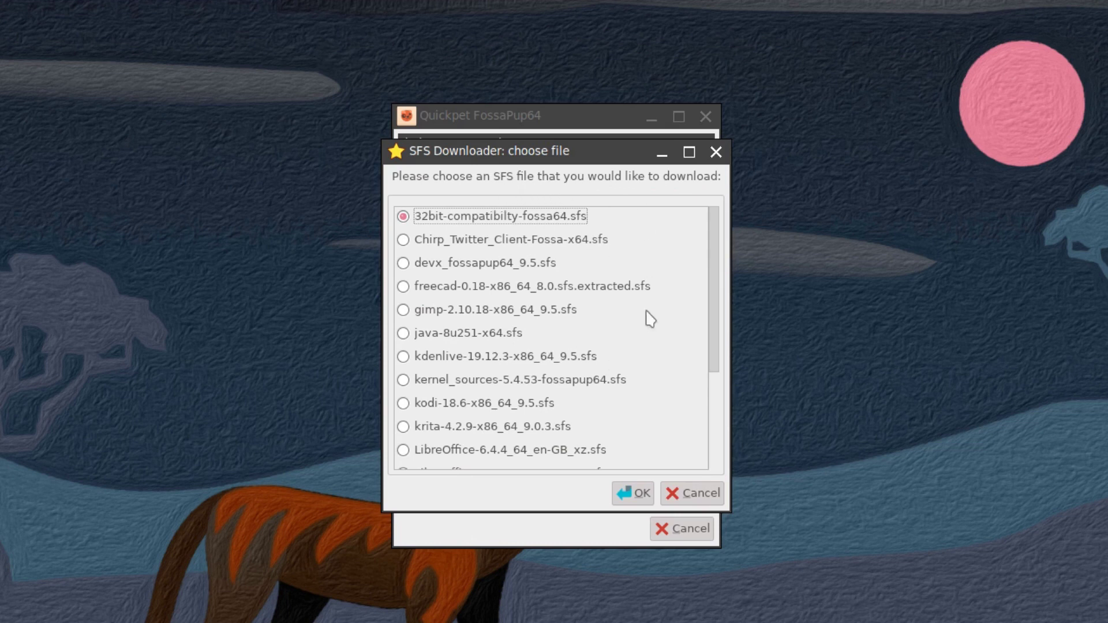
scroll(650, 319, "down", 5)
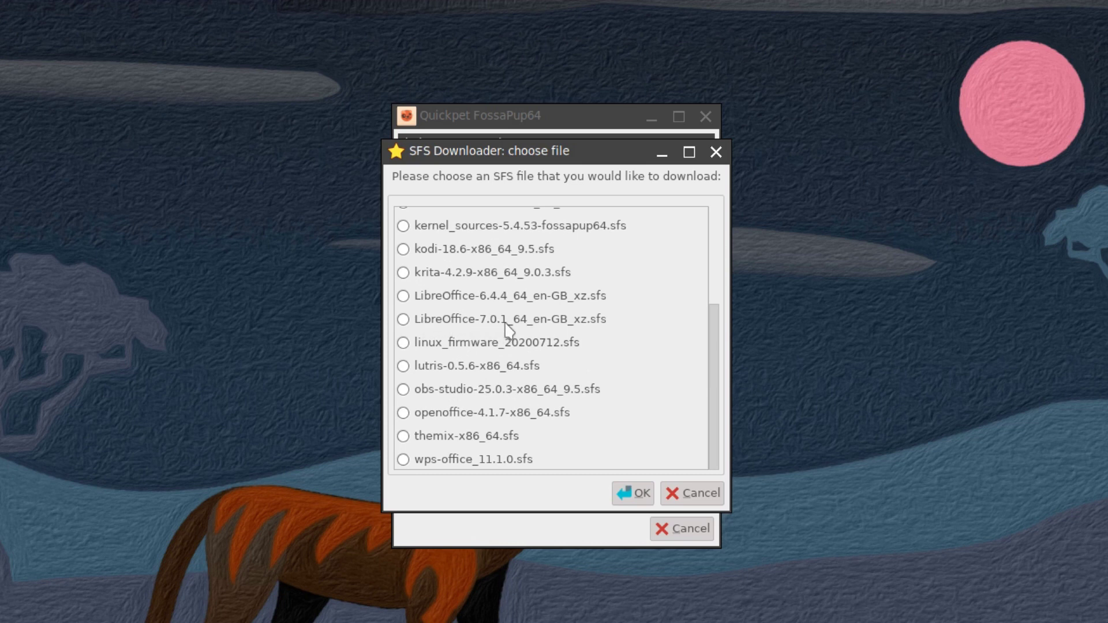
left_click(407, 321)
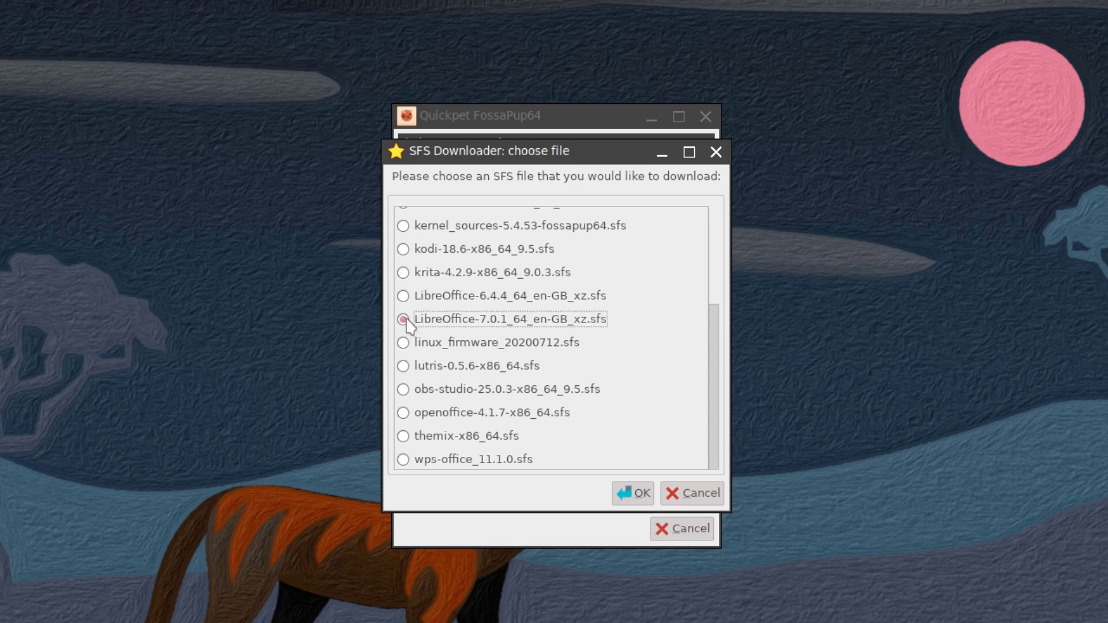
left_click(641, 493)
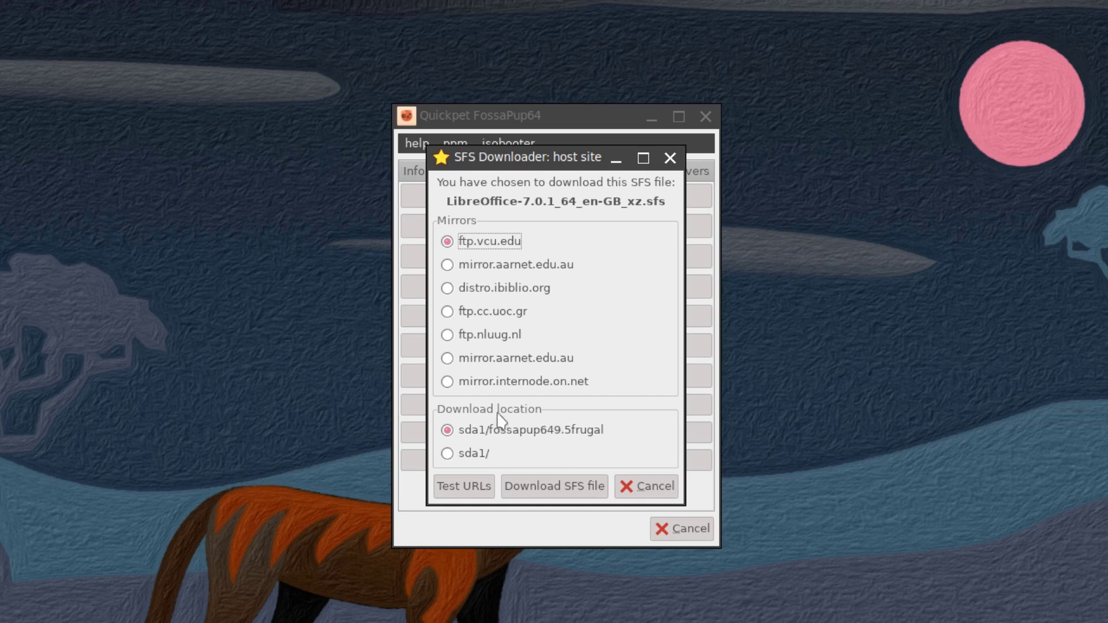
left_click(575, 497)
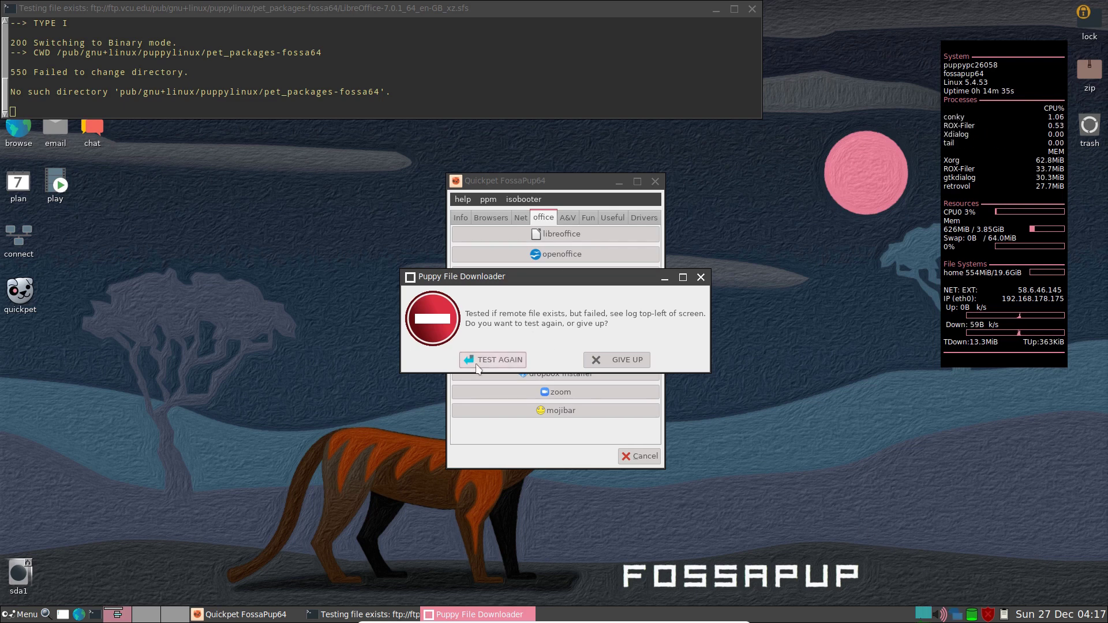
left_click(634, 361)
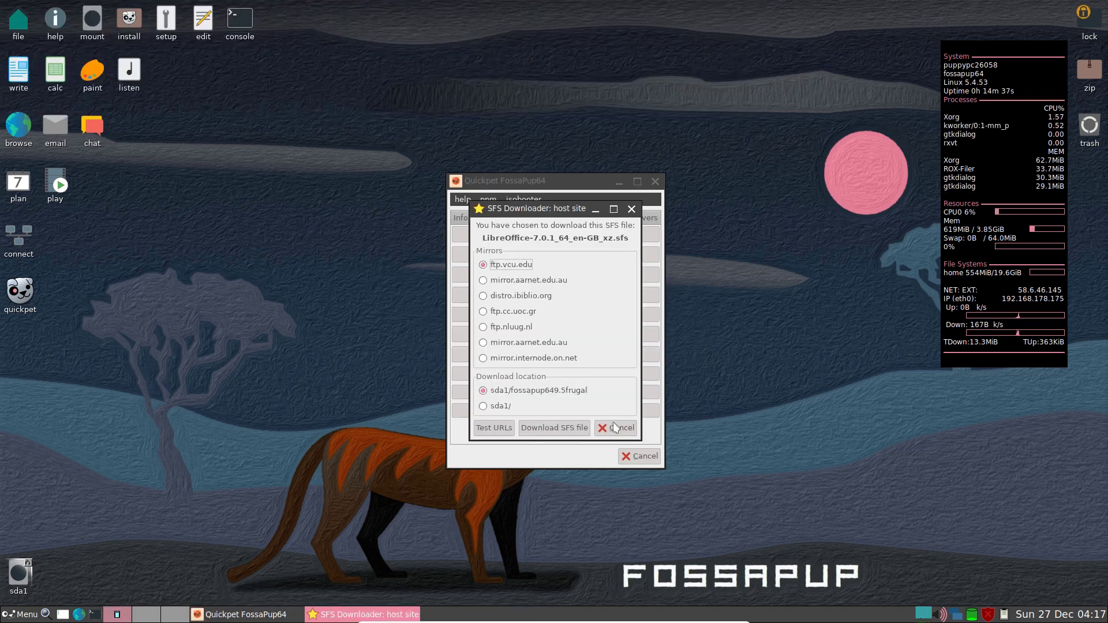
left_click(613, 430)
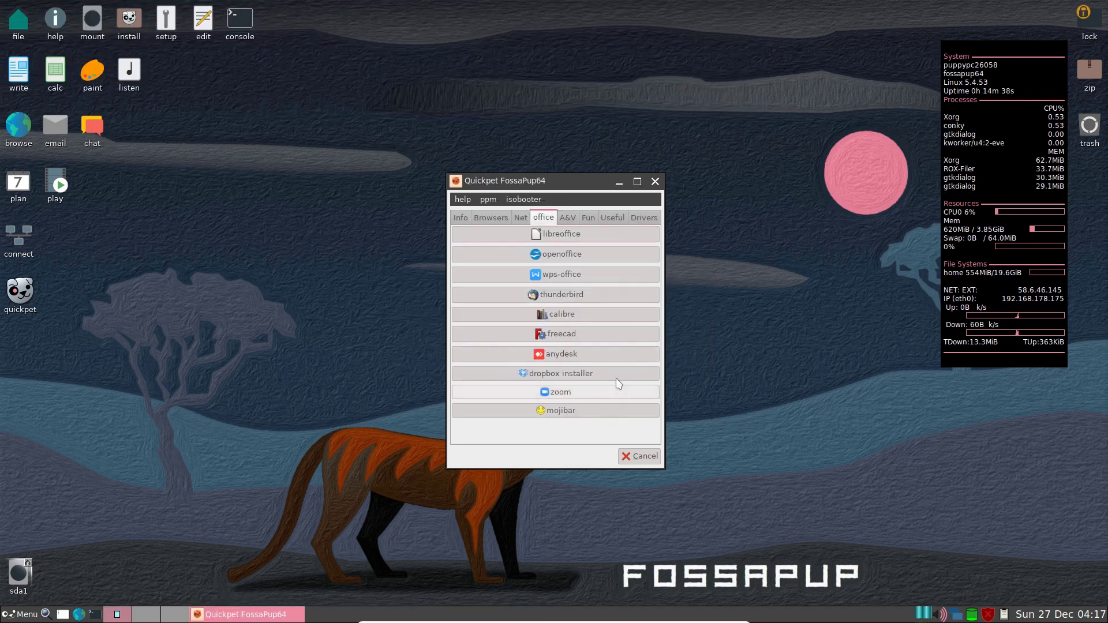
left_click(638, 456)
Reopen Quickpet, run the Fossapup updates, and dismiss the list of fixes.
left_click(20, 291)
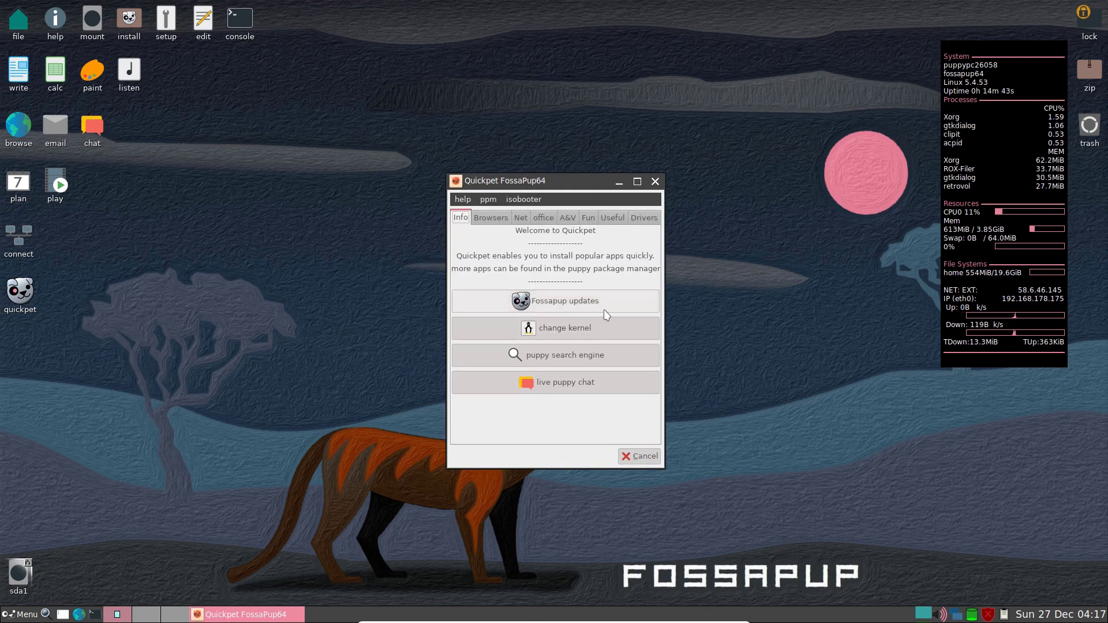
left_click(523, 300)
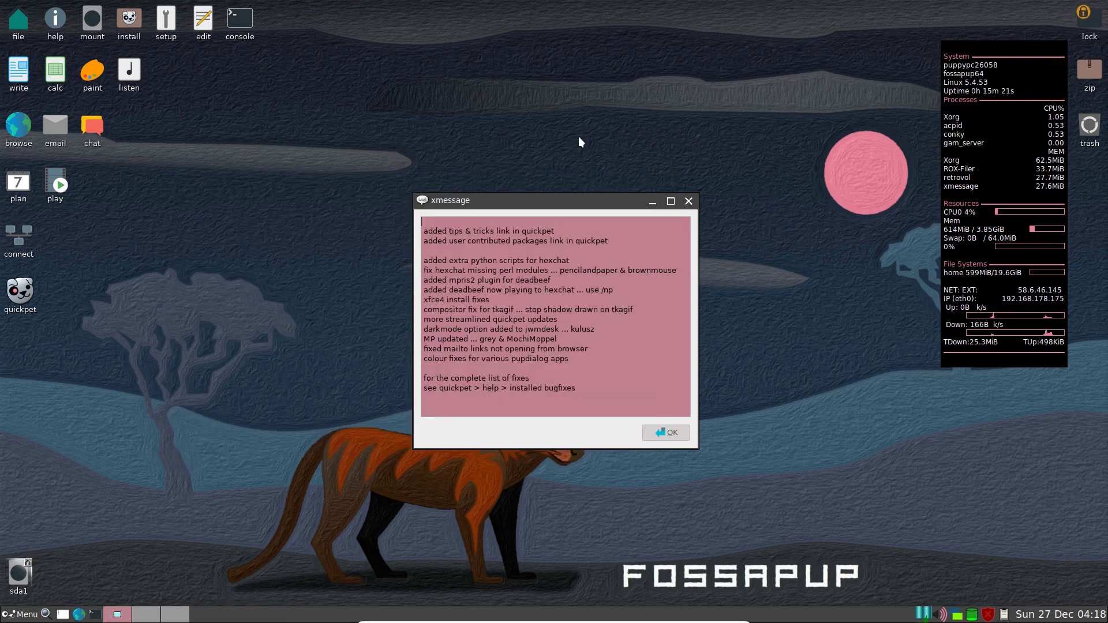
left_click(666, 434)
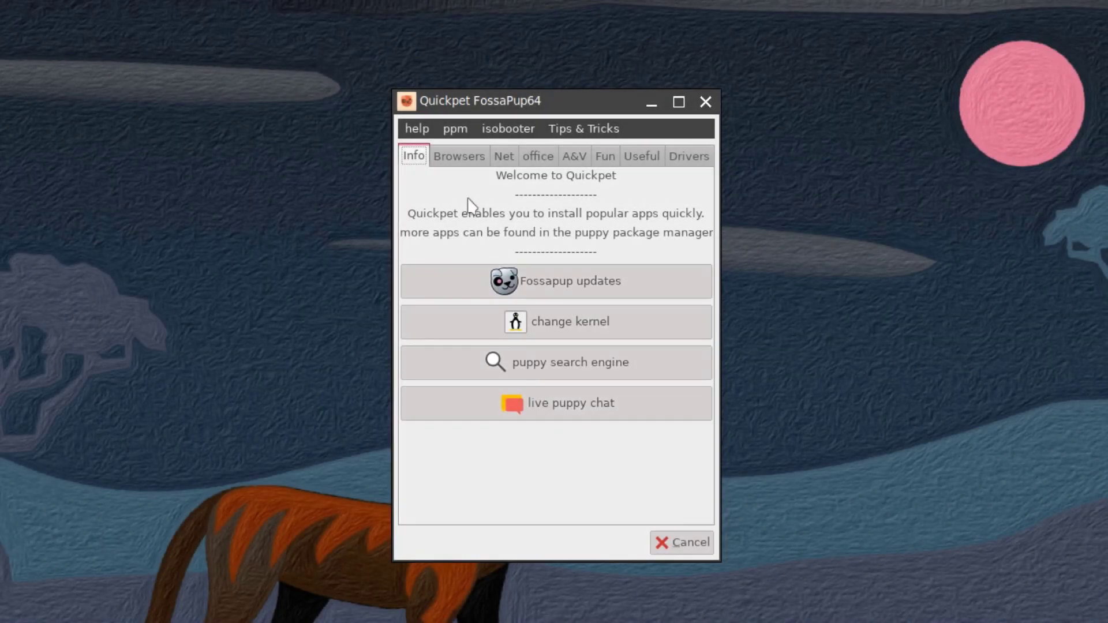
Select LibreOffice-7.0.1_64_en-GB_xz.sfs from Quickpet's office applications as the SFS file to download.
left_click(537, 156)
left_click(556, 180)
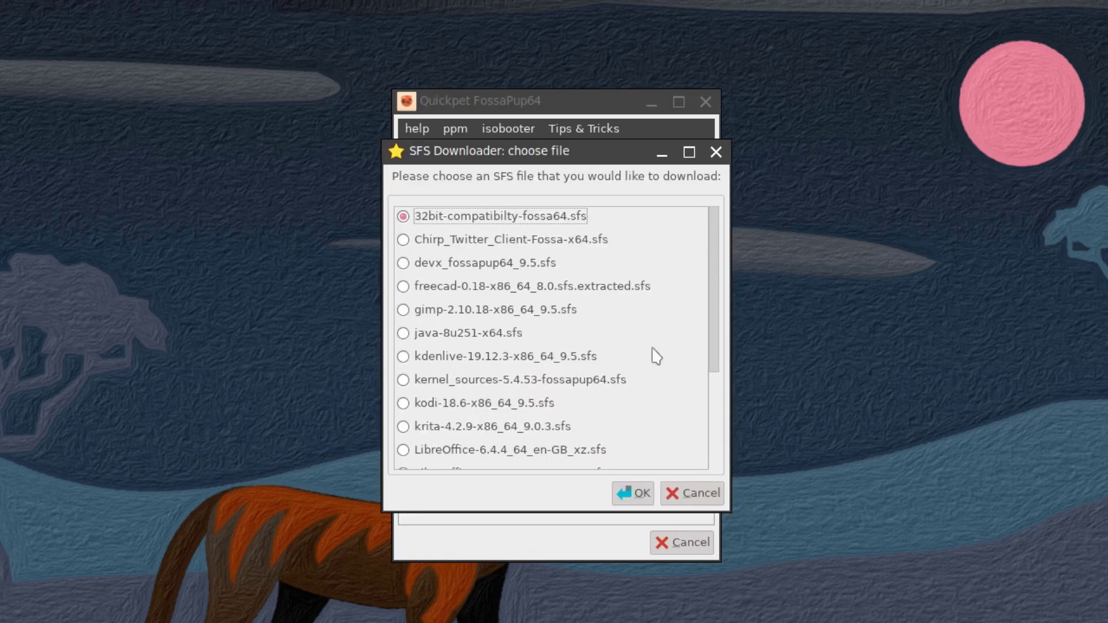
scroll(522, 394, "down", 5)
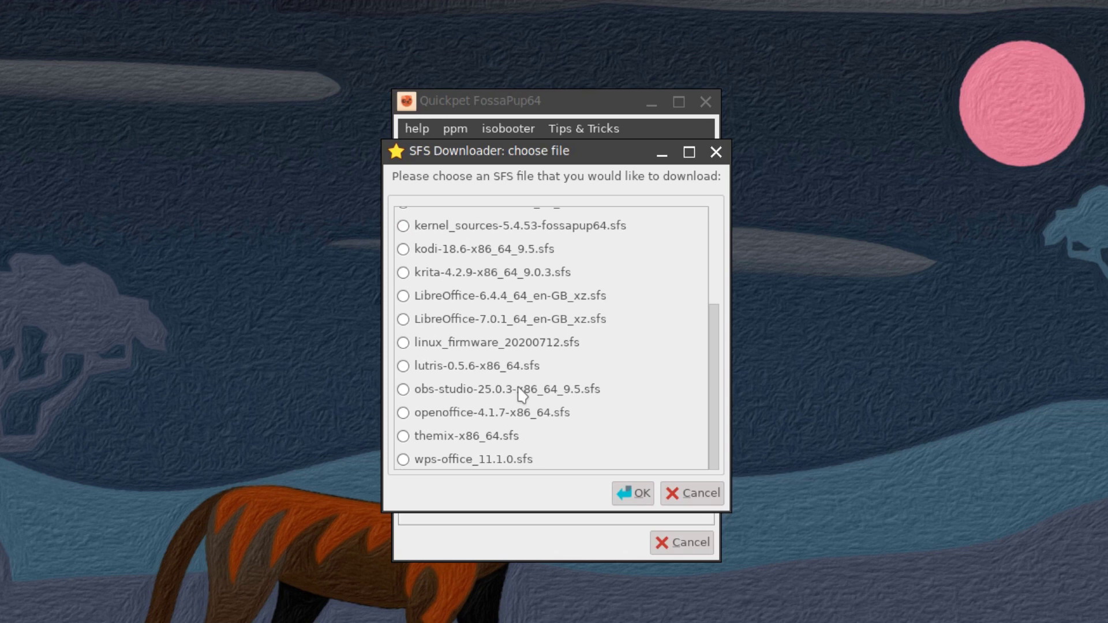
scroll(522, 394, "up", 5)
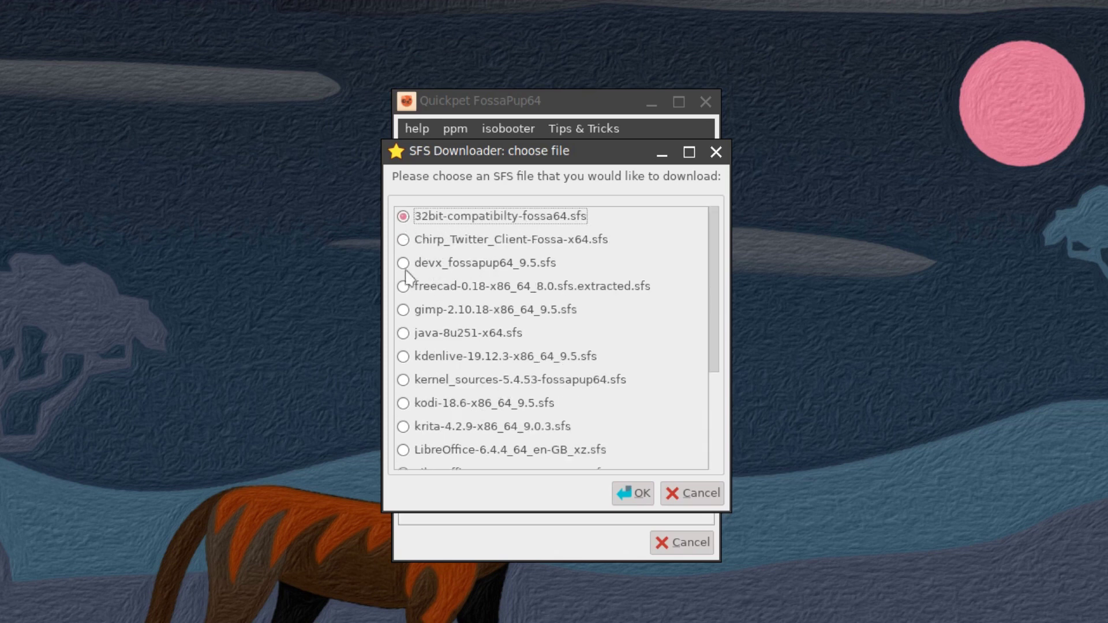
left_click(404, 386)
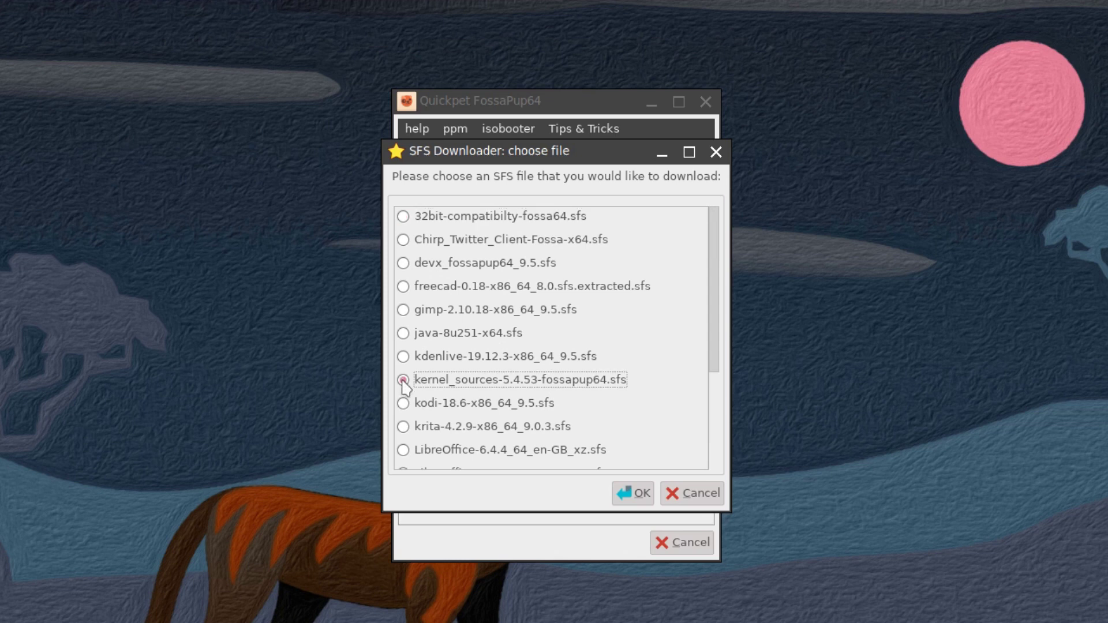
scroll(488, 329, "down", 5)
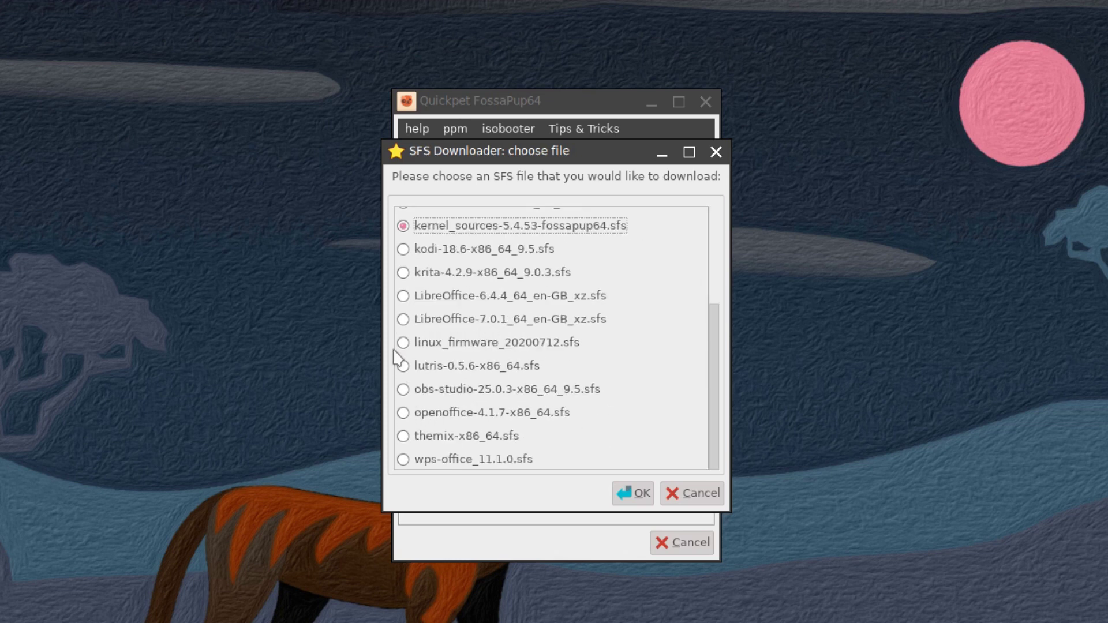
left_click(403, 320)
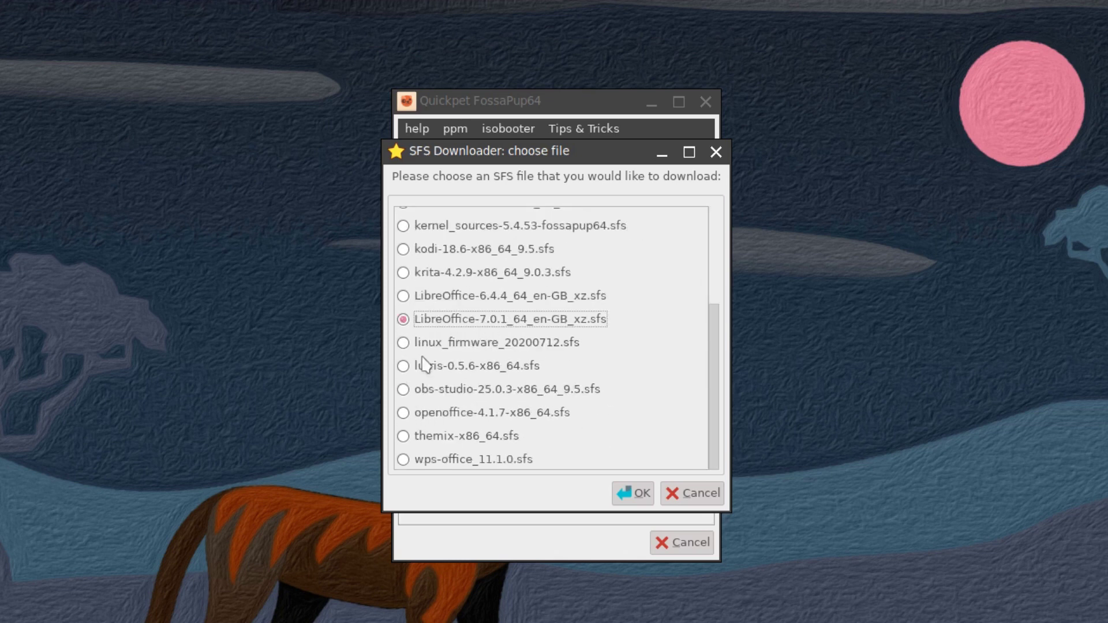
left_click(632, 494)
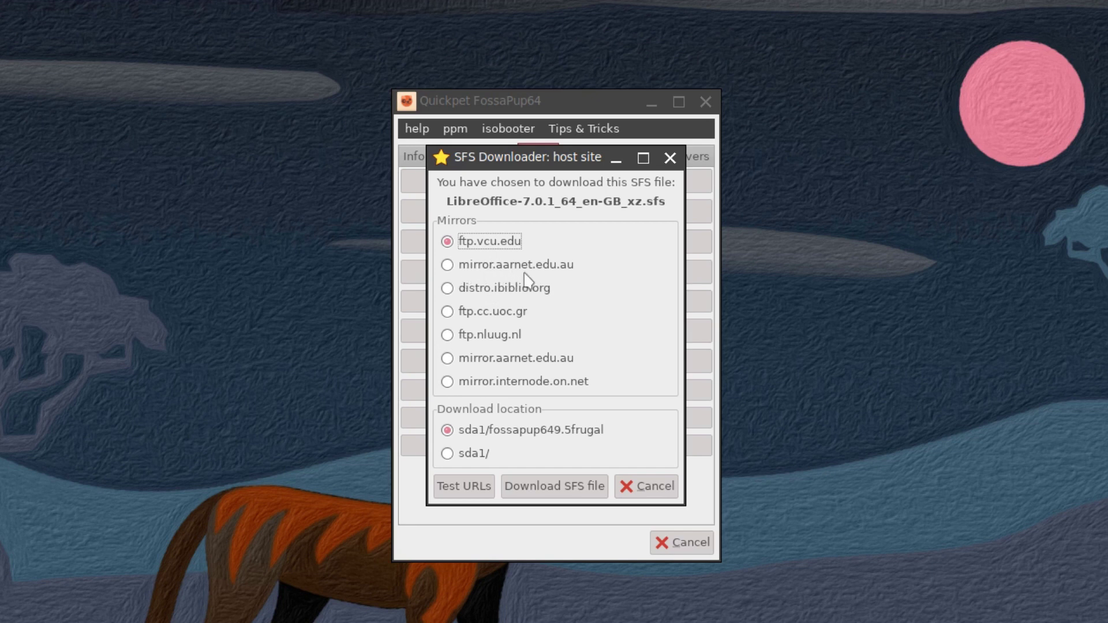
Download the LibreOffice SFS file from the mirror.internode.on.net mirror into sda1/fossapup649.5frugal.
left_click(447, 264)
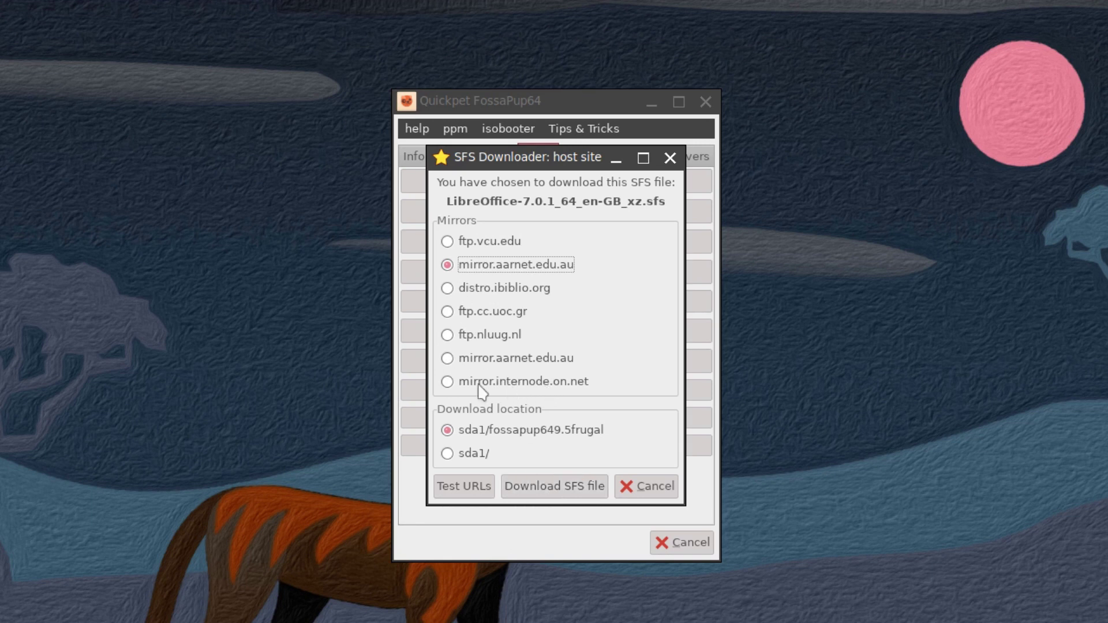
left_click(448, 386)
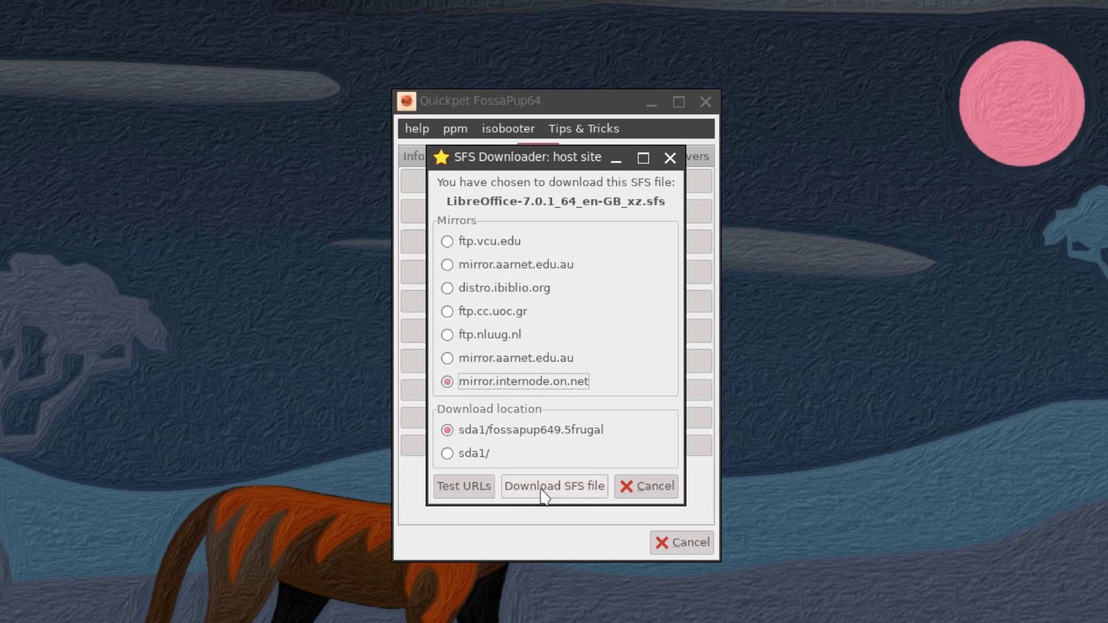
left_click(543, 492)
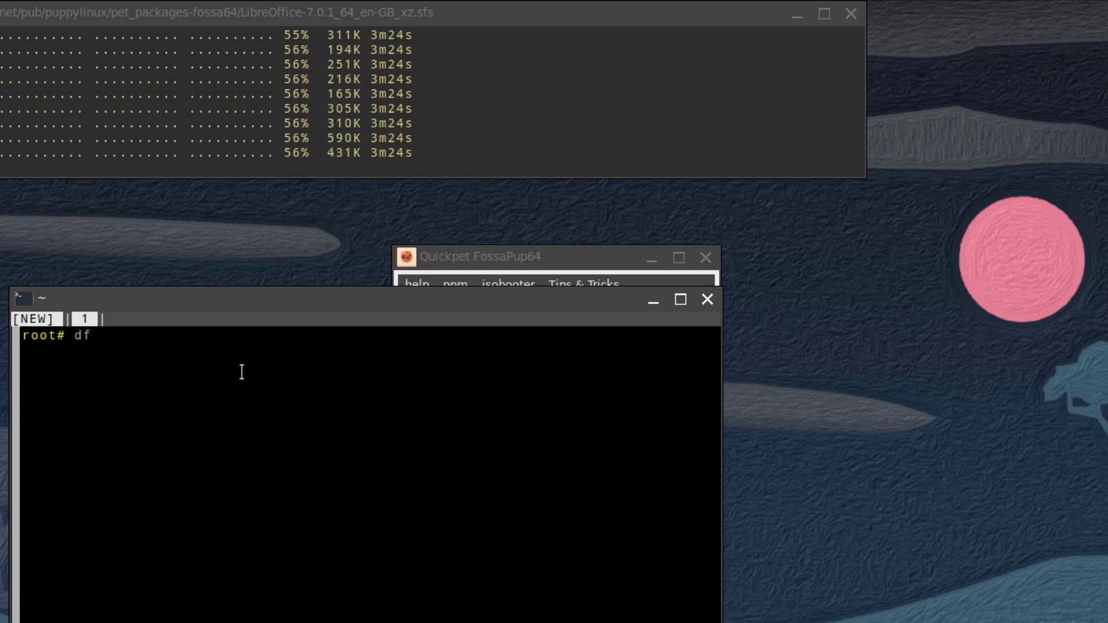
Check the disk space usage in the console with df -h.
type("h")
key("Return")
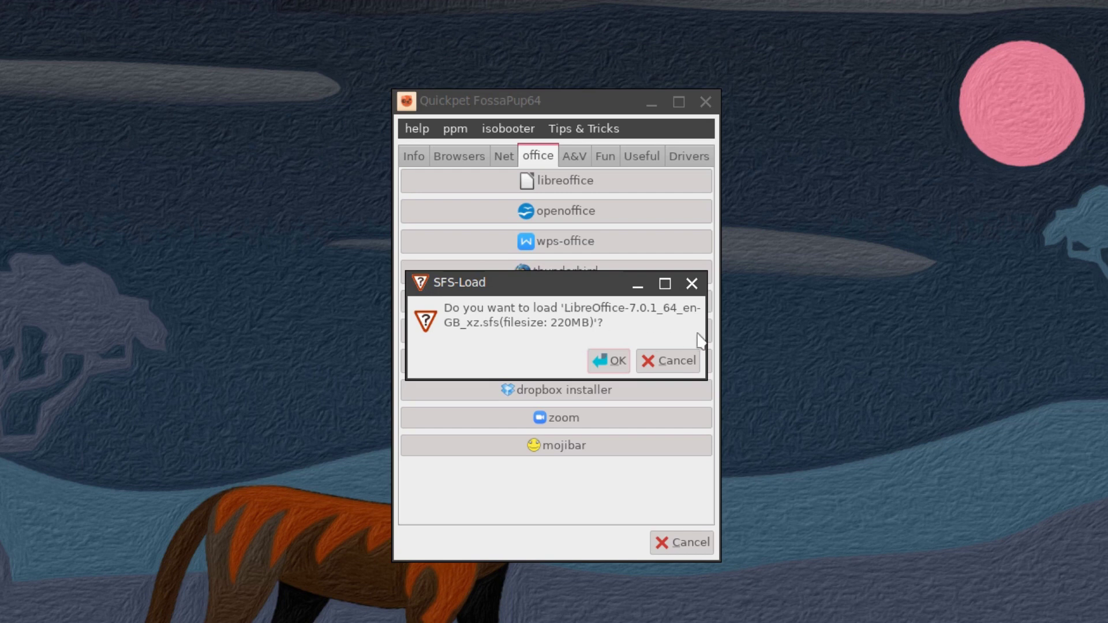
Load the downloaded LibreOffice 7.0.1 SFS file and quit the loader without running any of its applications.
left_click(614, 364)
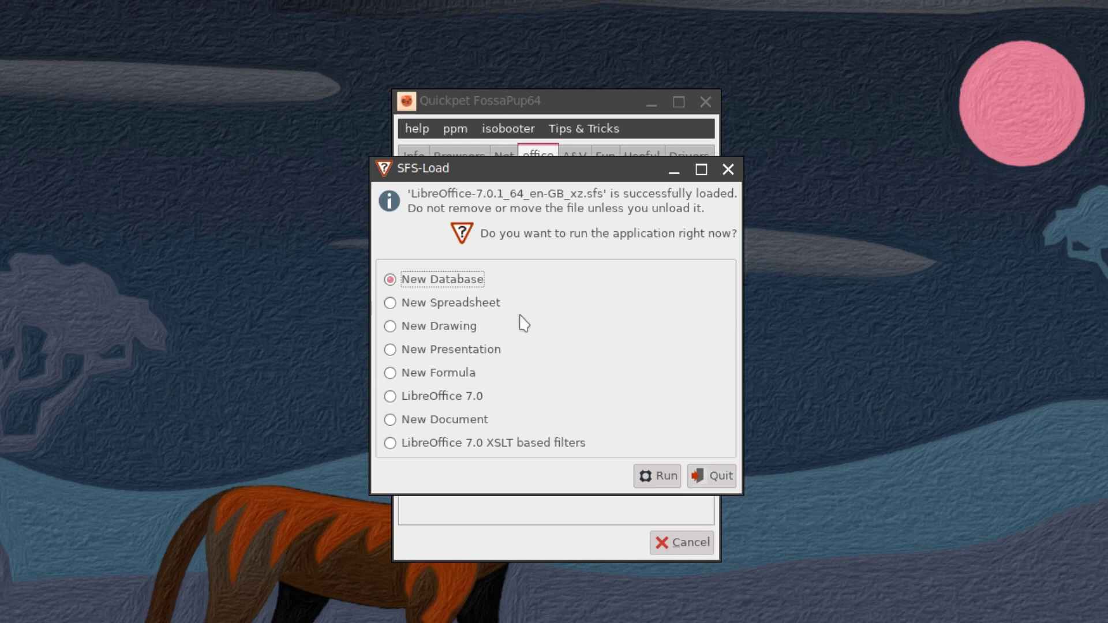
left_click(714, 478)
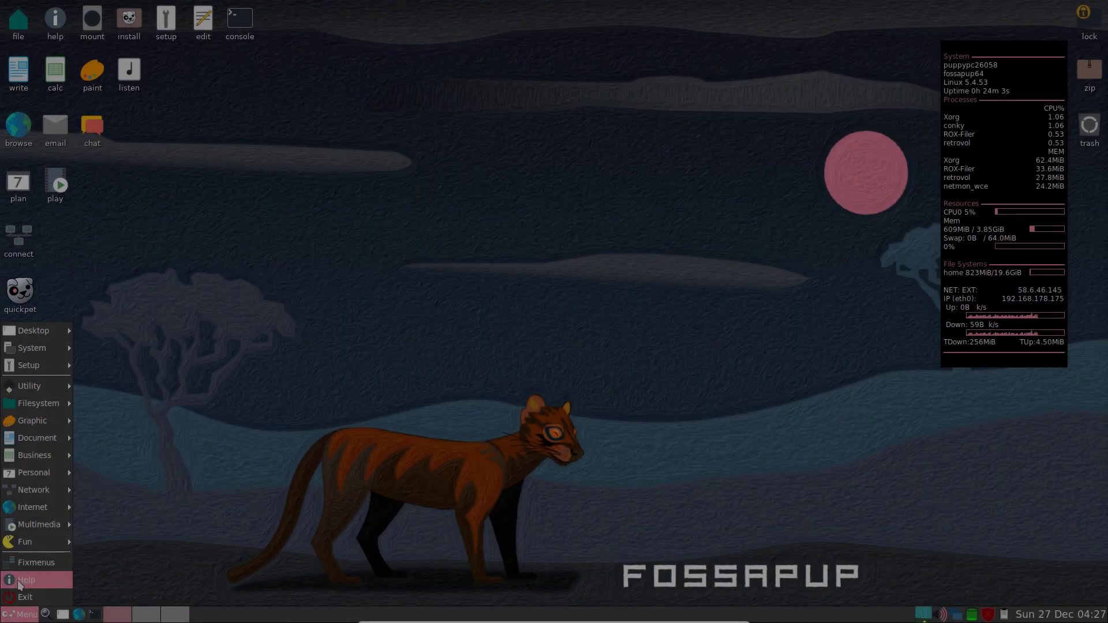
Look through the Document, Business, Graphic and Personal application categories for LibreOffice programs and launch LibreOffice 7.0 Calc.
mouse_move(39, 442)
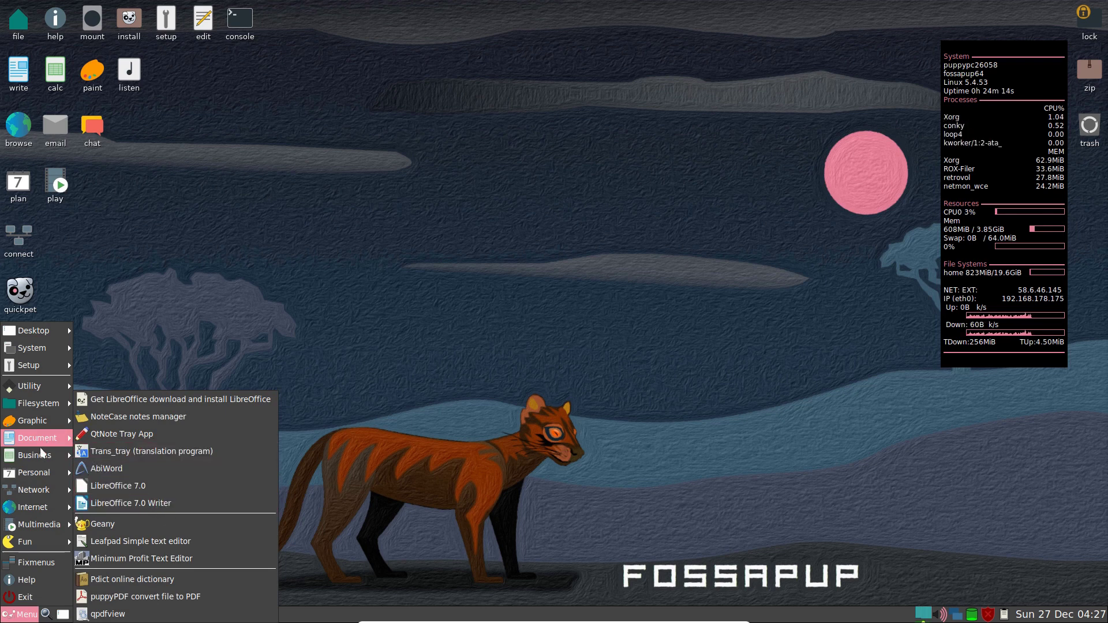
mouse_move(37, 470)
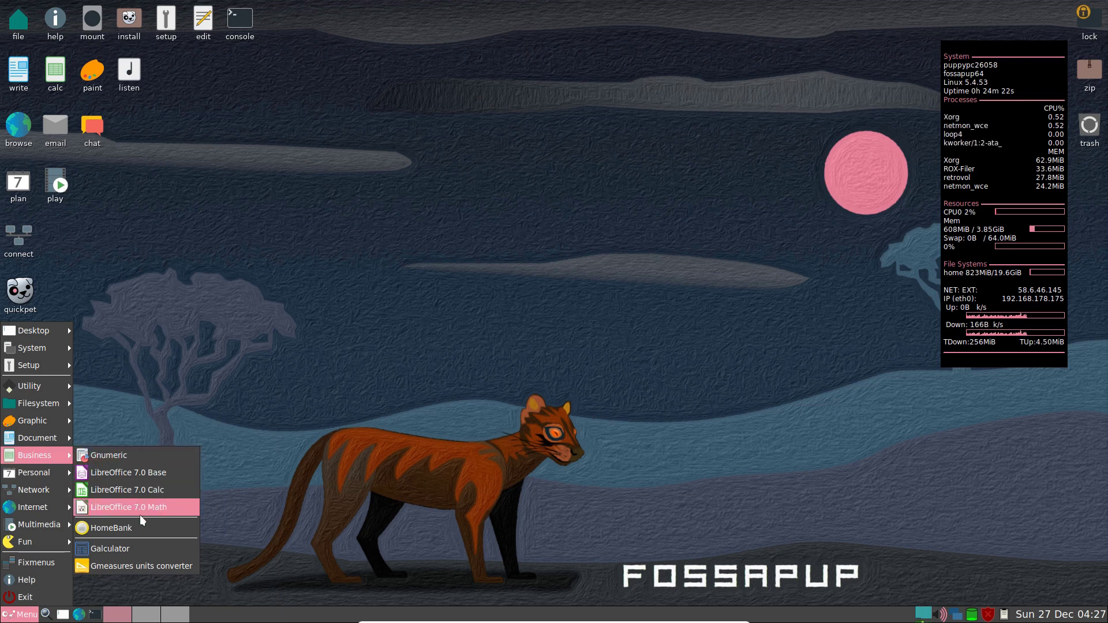
mouse_move(34, 439)
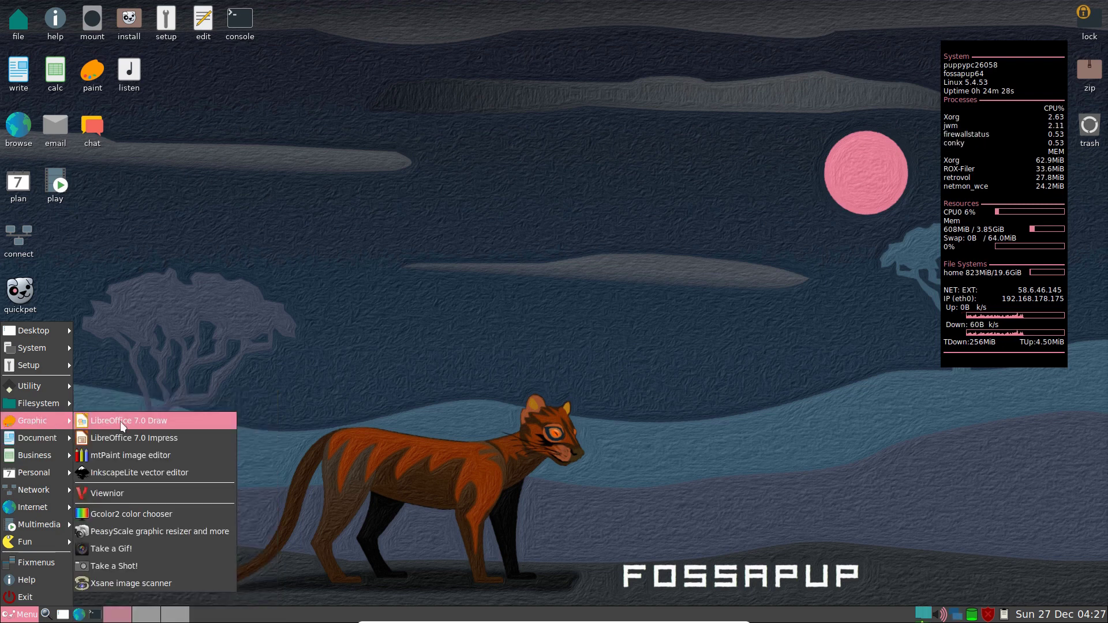
mouse_move(28, 465)
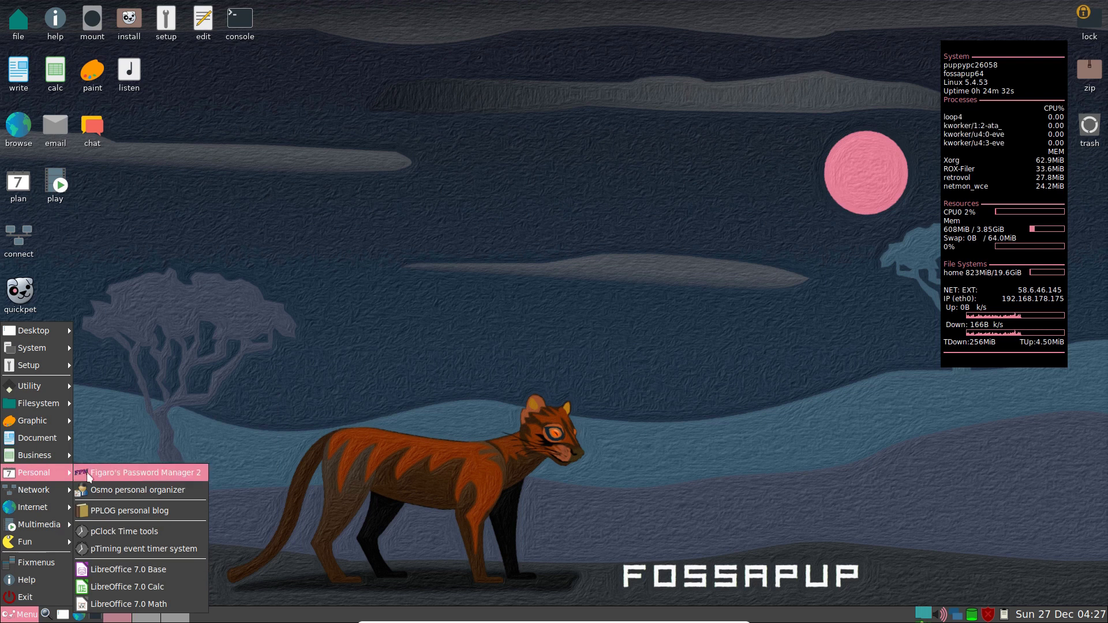
left_click(112, 585)
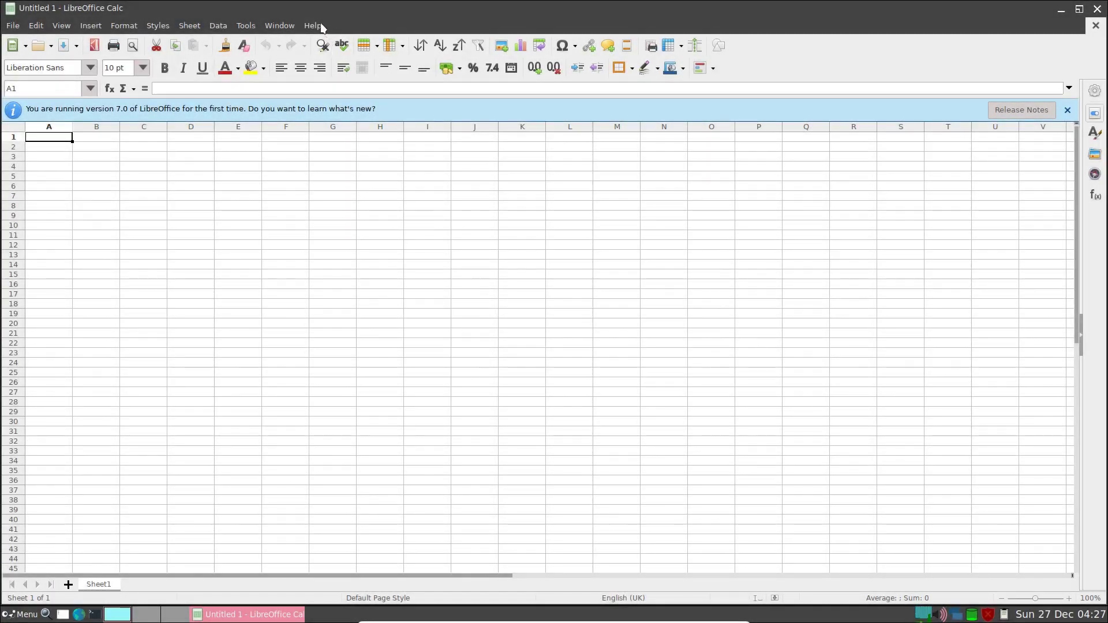
View the LibreOffice version information and close Calc.
left_click(314, 26)
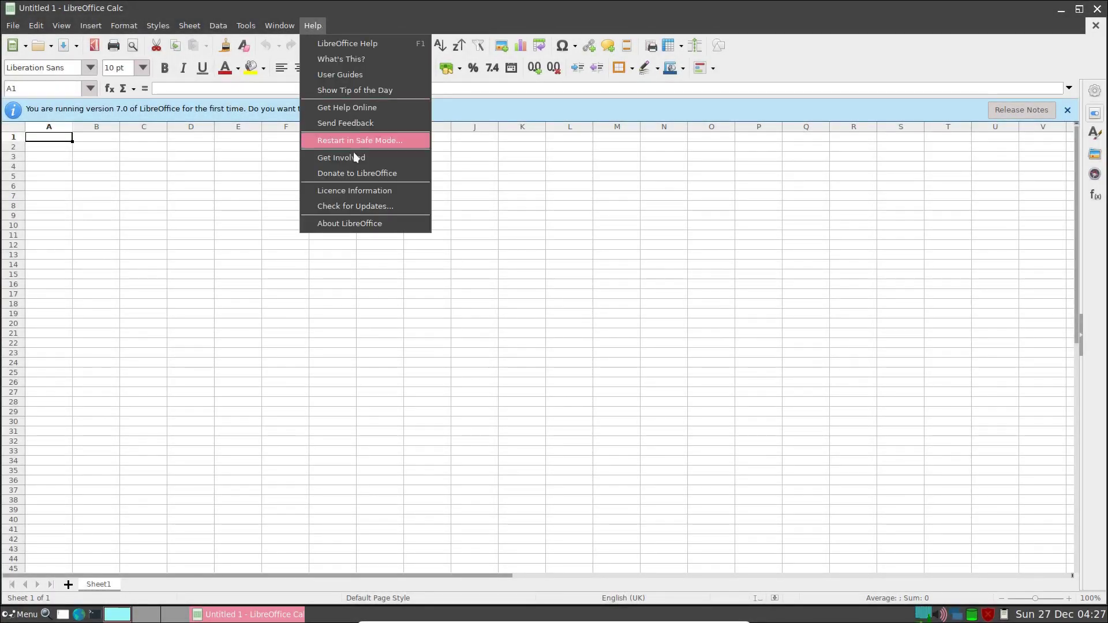
left_click(367, 224)
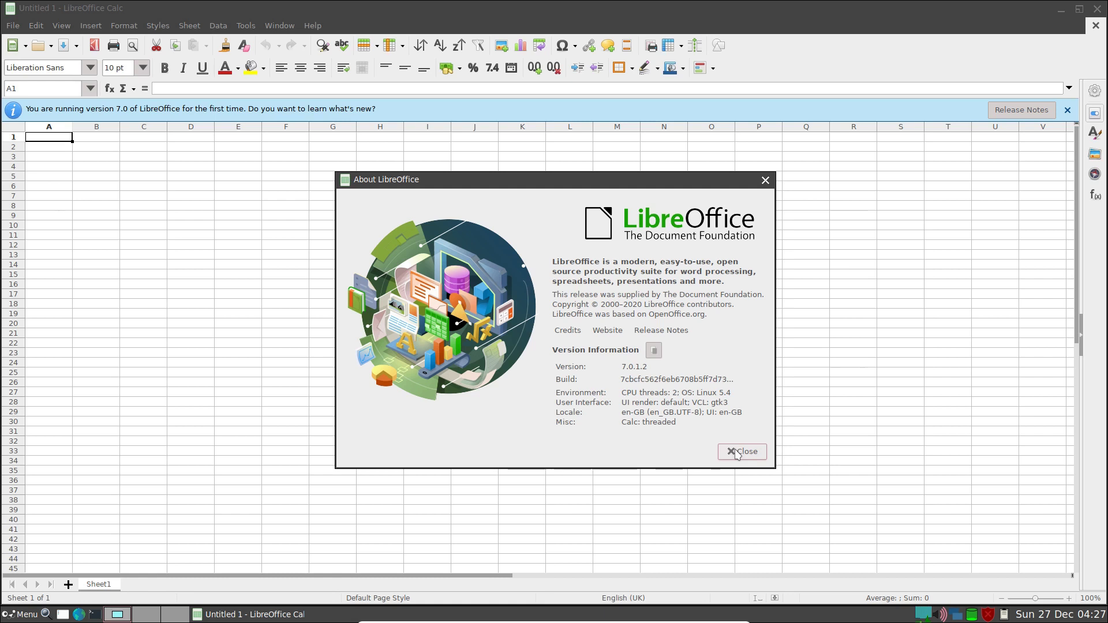
left_click(737, 455)
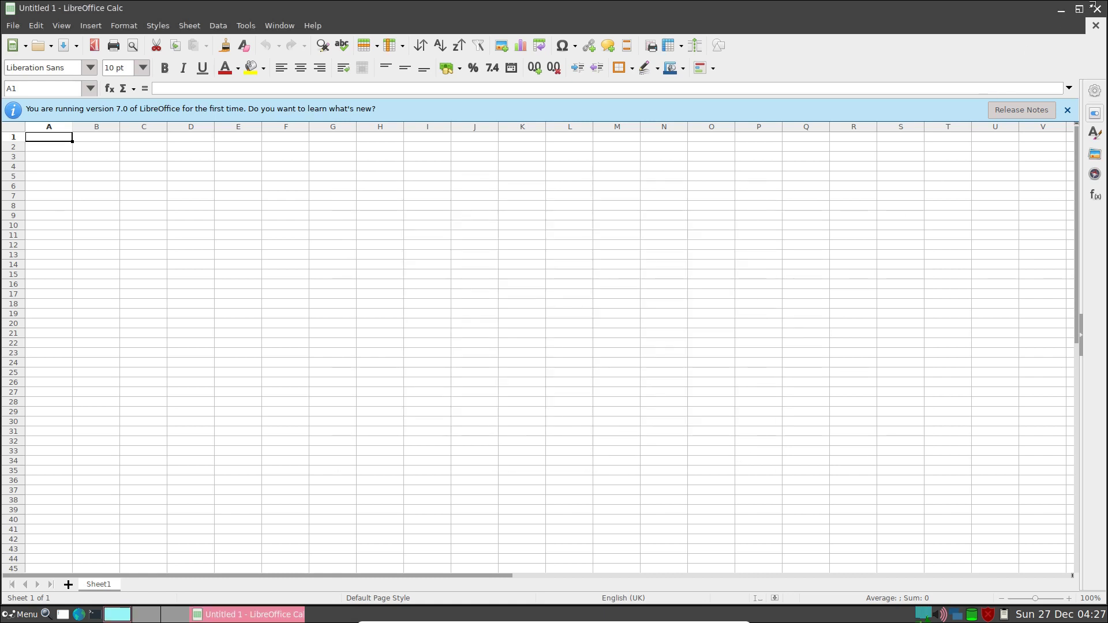
left_click(1098, 8)
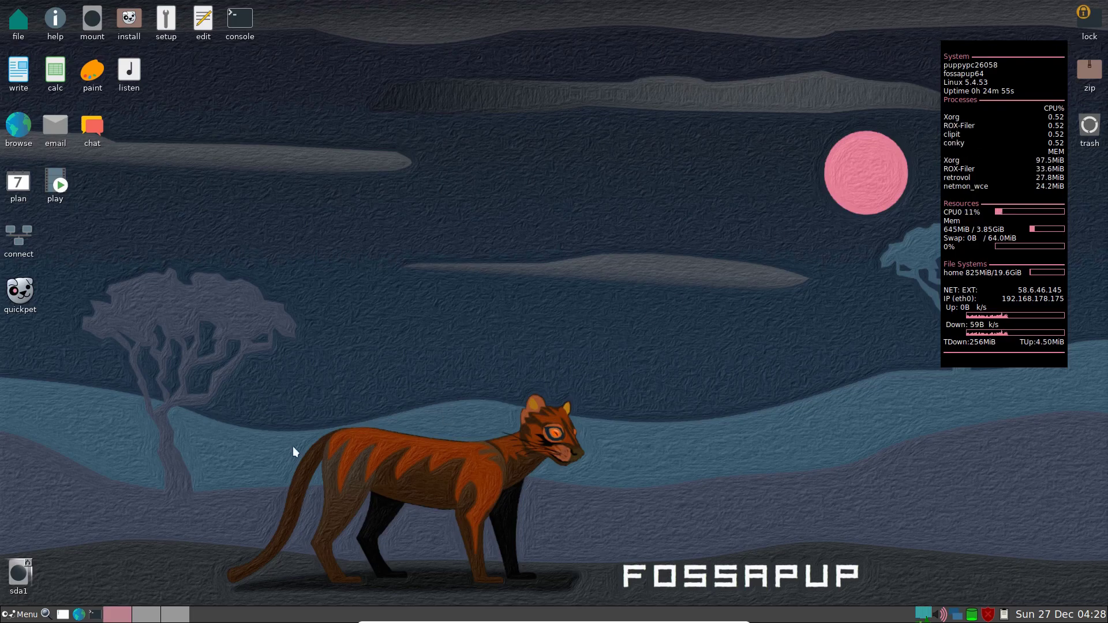
Check the disk space usage in a new console with df -h and close the console.
left_click(95, 614)
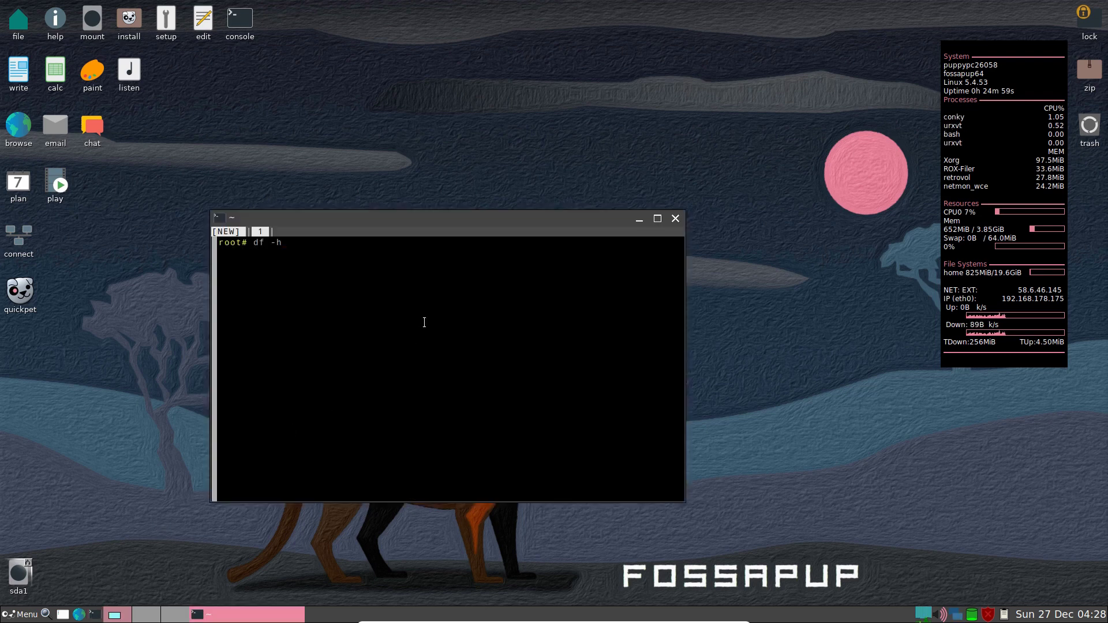
type("df -h")
key("Return")
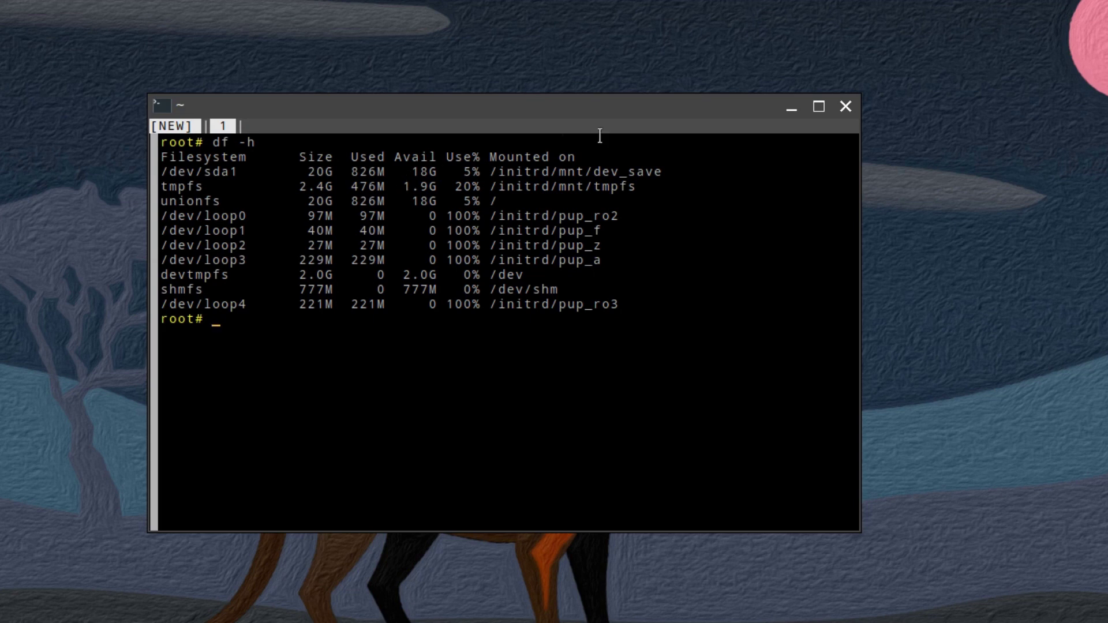
left_click(846, 106)
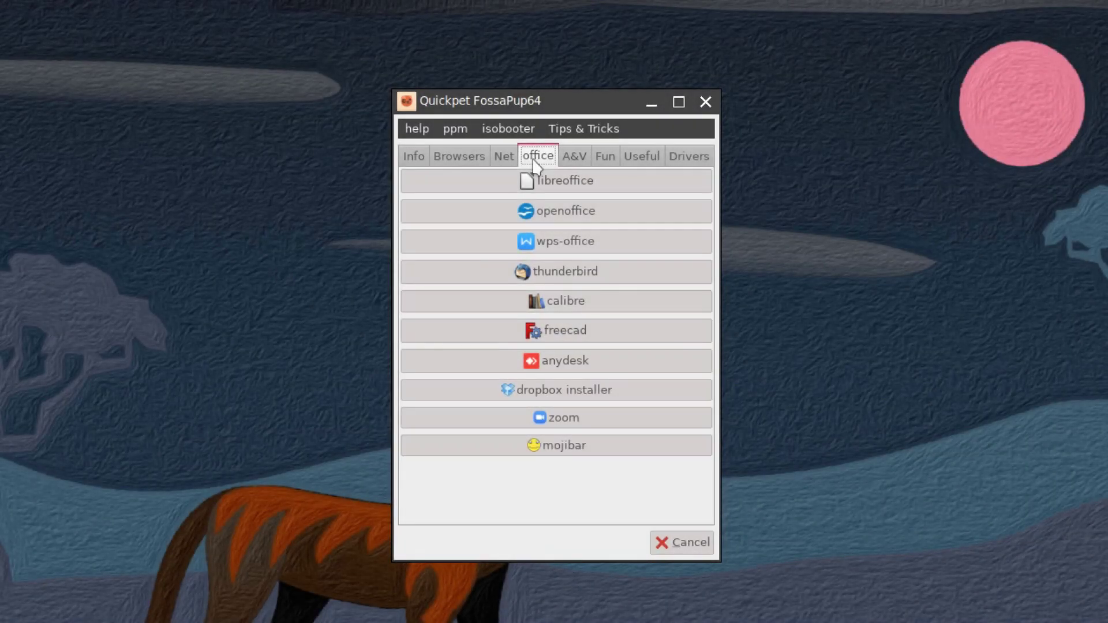
Select gimp-2.10.18-x86_64_9.5.sfs from Quickpet's audio and video applications as the SFS file to download.
left_click(575, 156)
left_click(589, 249)
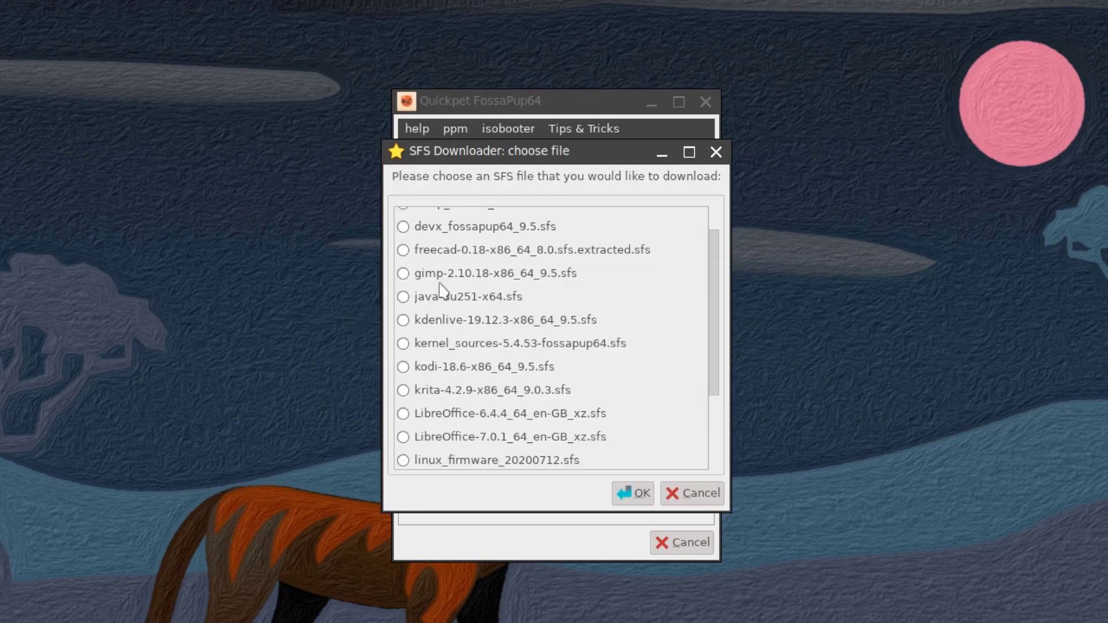
left_click(402, 273)
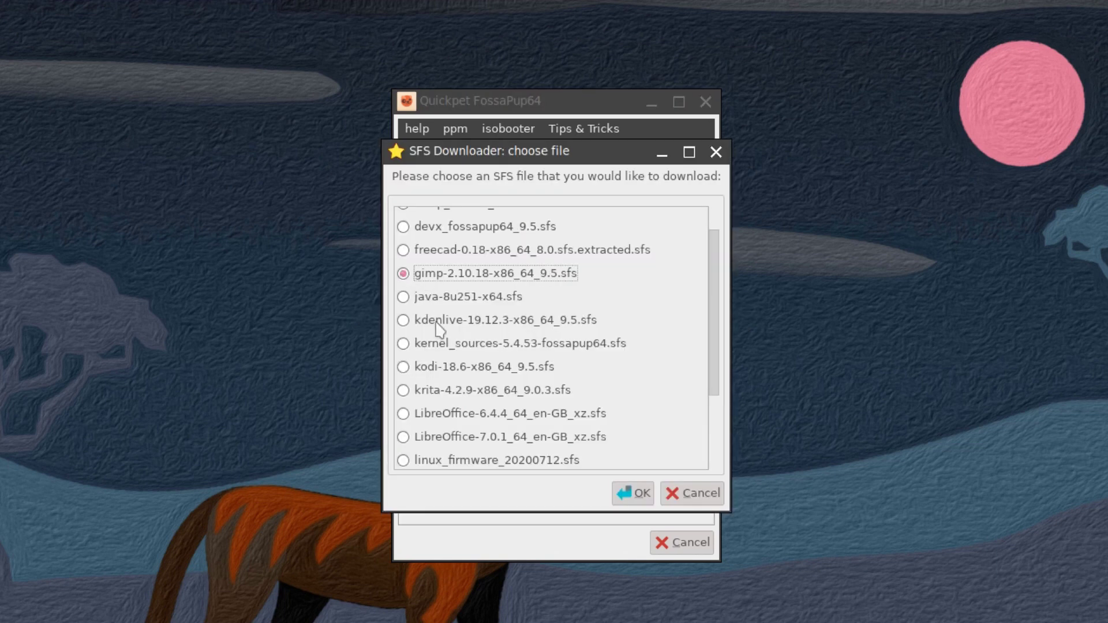
left_click(633, 494)
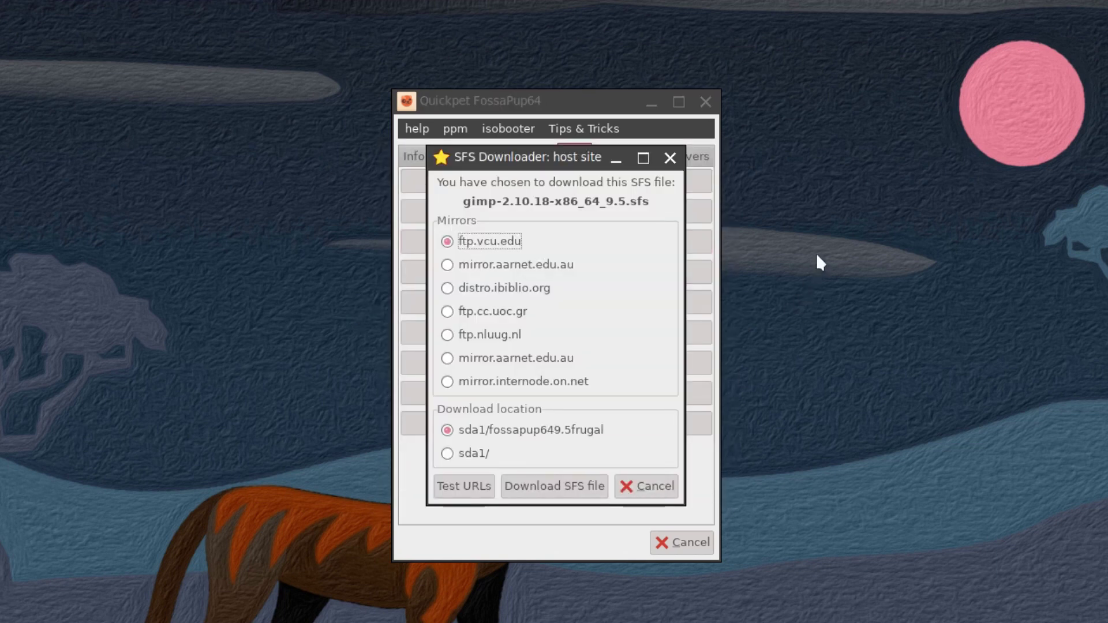
Download the GIMP SFS file from mirror.internode.on.net into sda1/fossapup649.5frugal and load it without running GIMP.
left_click(446, 382)
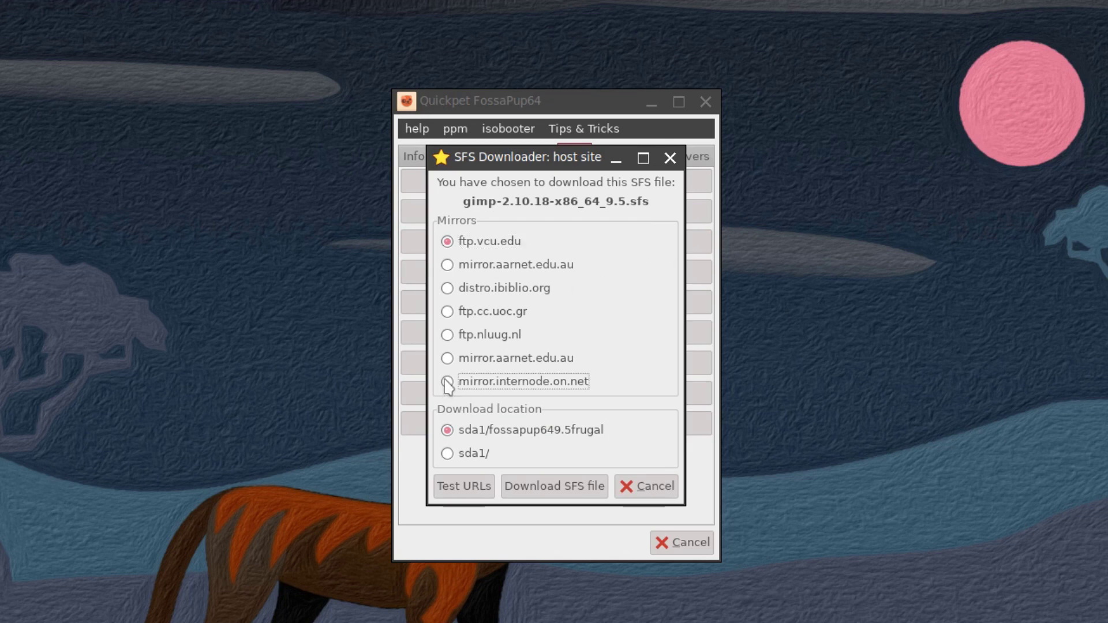
left_click(509, 487)
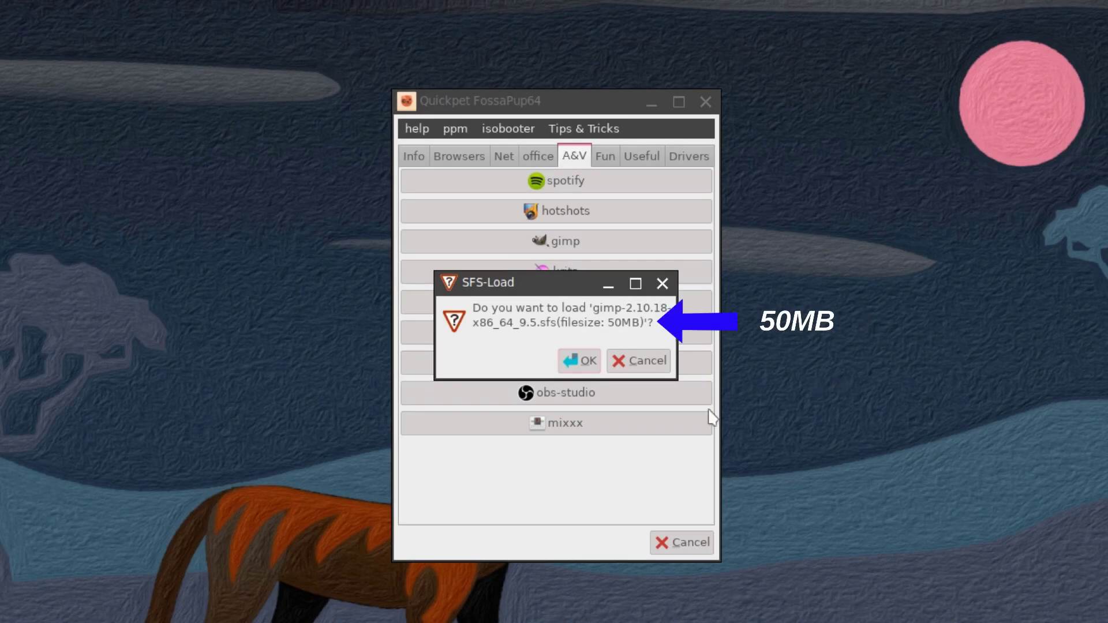
left_click(592, 365)
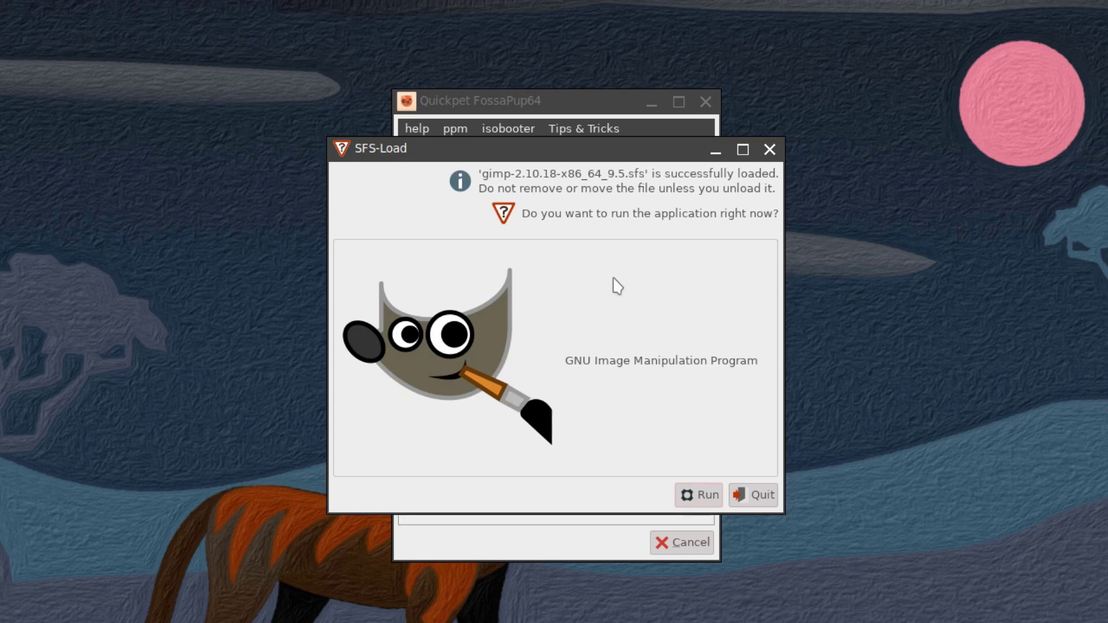
left_click(756, 495)
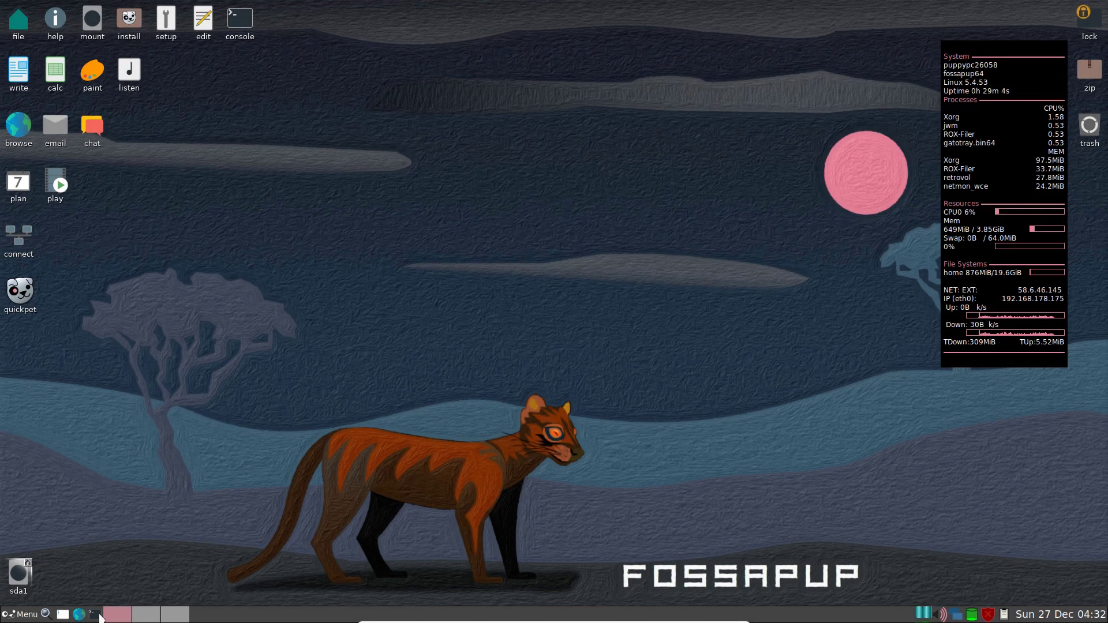
Run df -h in a new console to check the disk space usage with GIMP loaded.
left_click(96, 615)
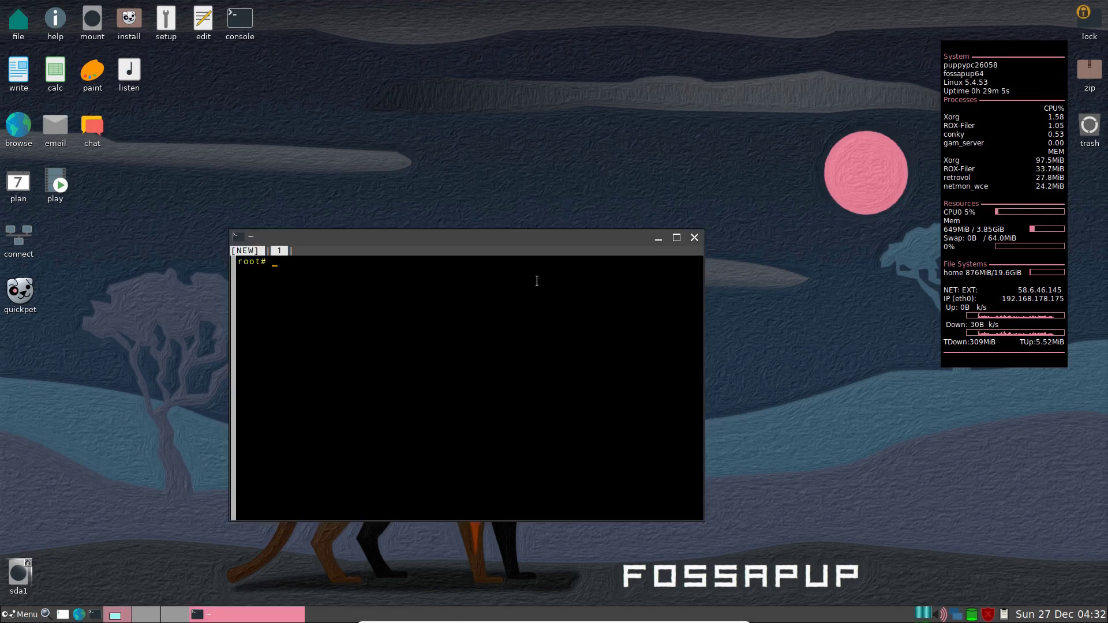
type("df -h")
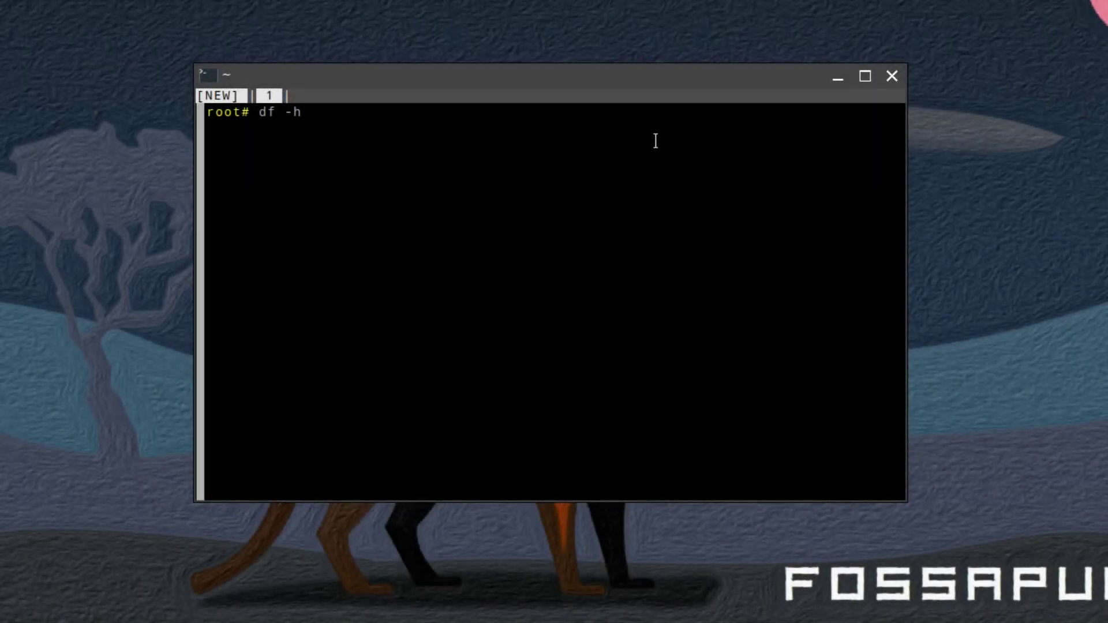
key("Return")
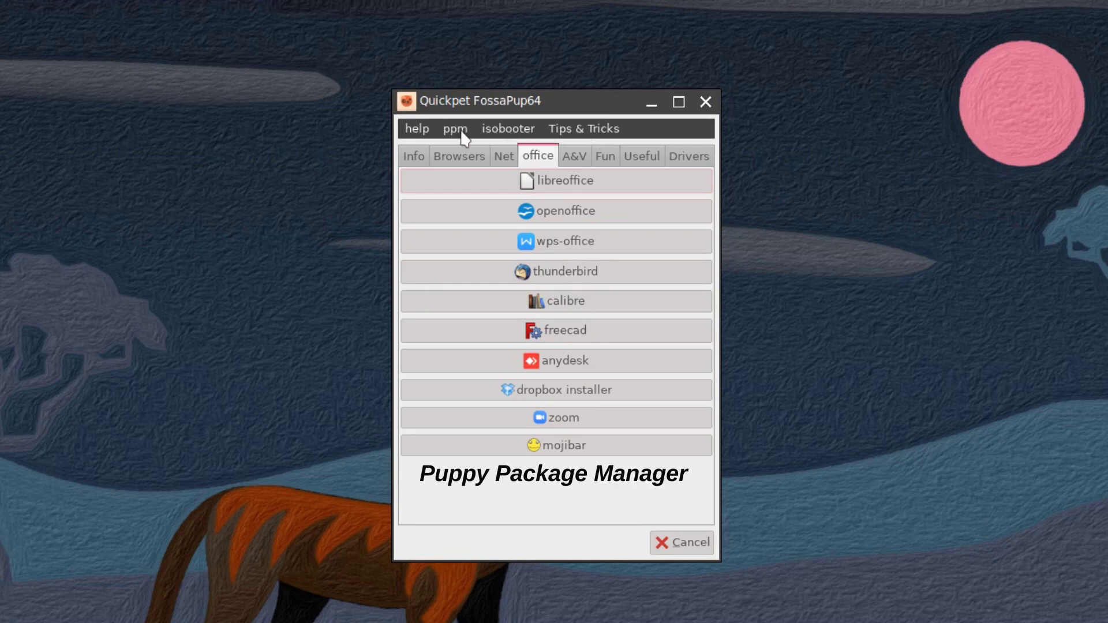
Read the Fossapup Tips & Tricks forum thread linked from Quickpet and close the browser.
left_click(599, 127)
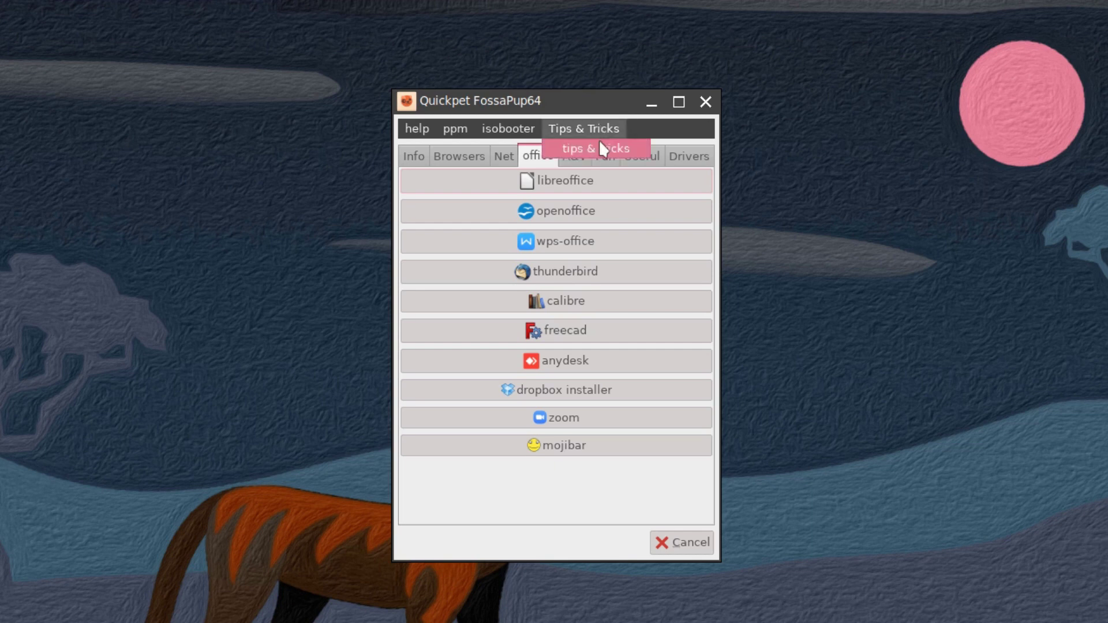
left_click(599, 141)
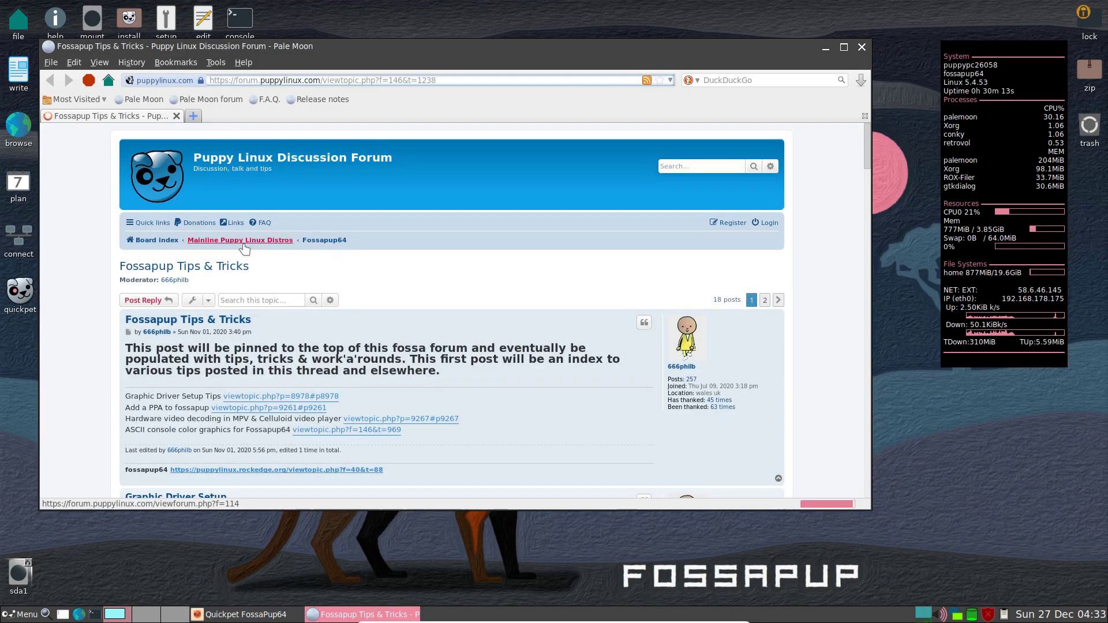
scroll(244, 248, "down", 5)
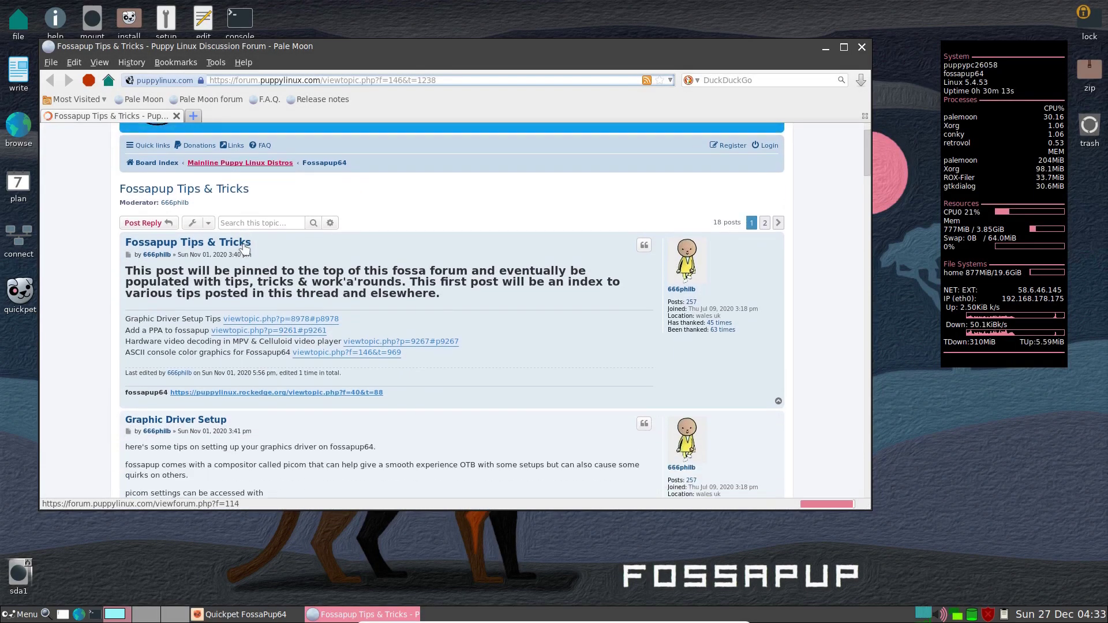
scroll(245, 248, "down", 10)
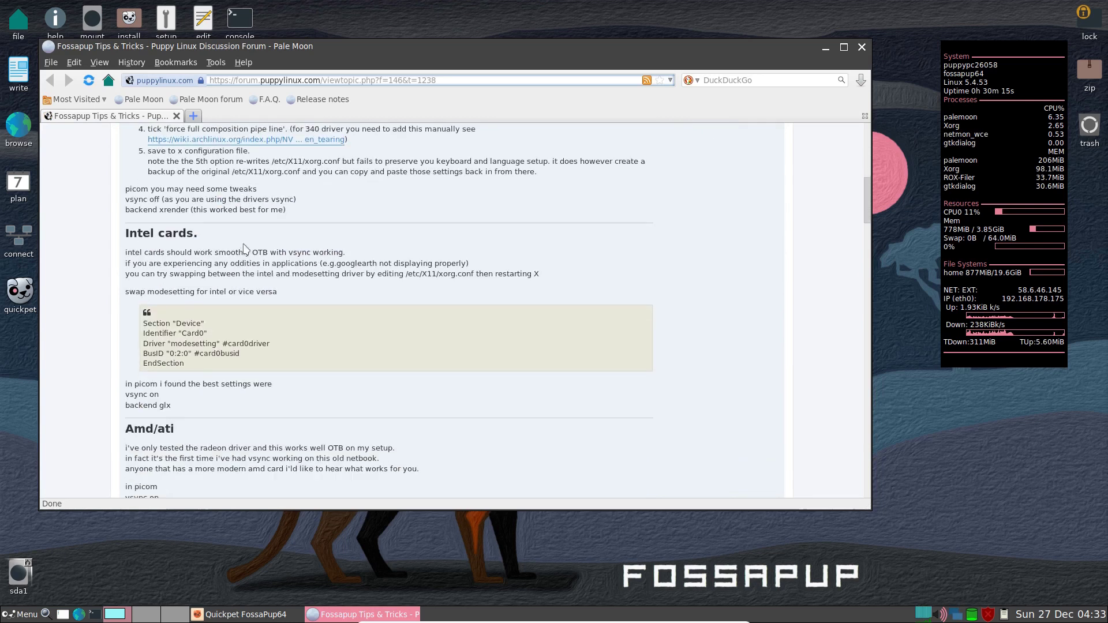
scroll(244, 249, "down", 4)
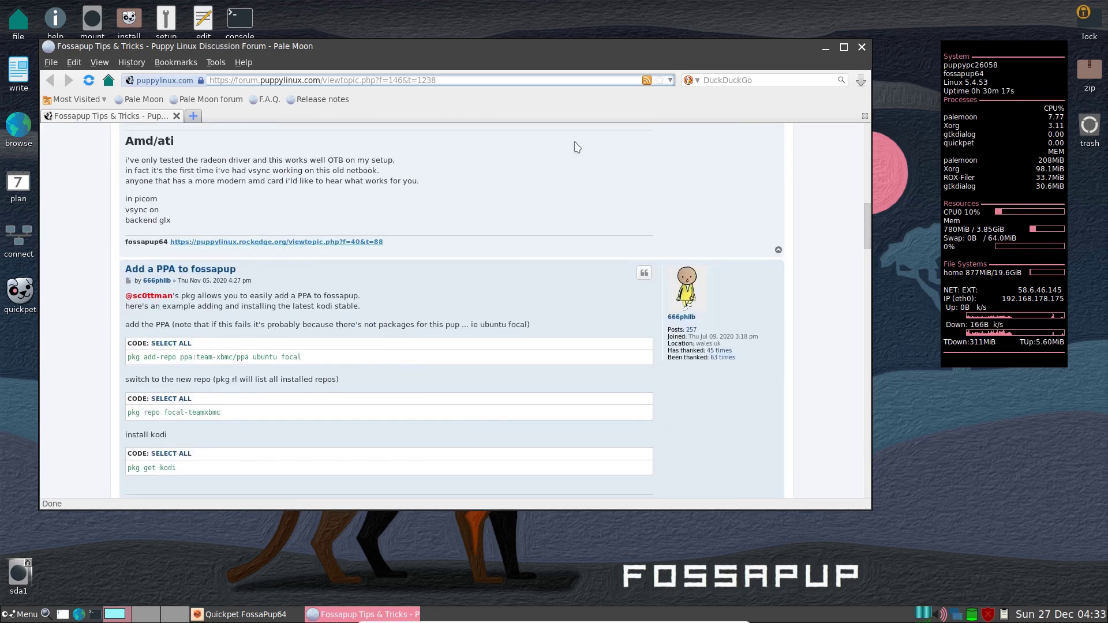
left_click(861, 47)
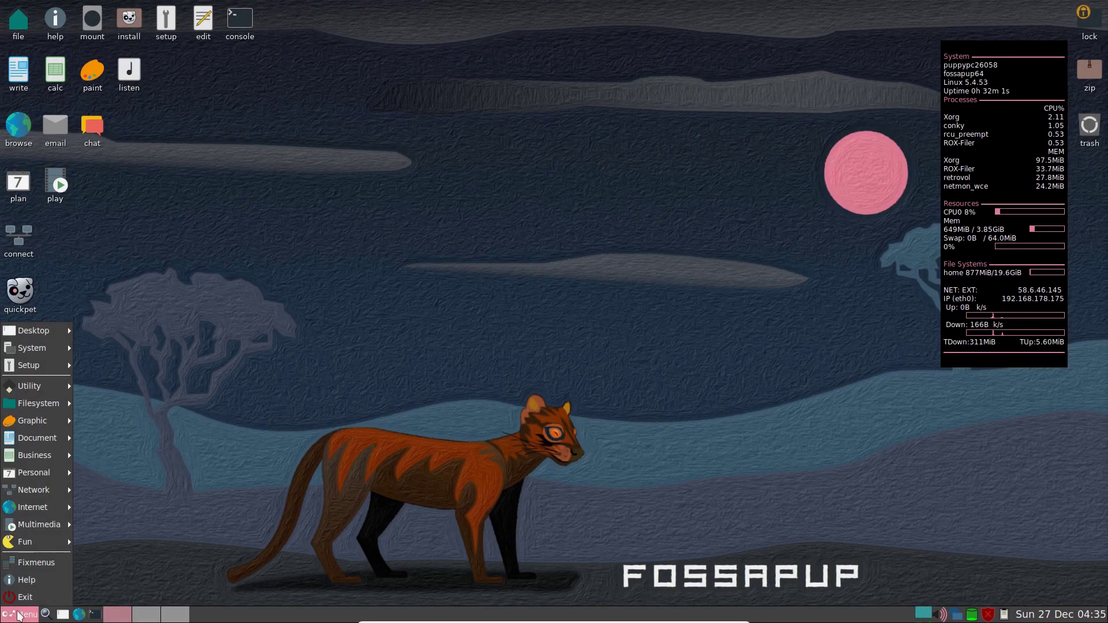
Open the Puppy Package Manager from the setup tools and move its window closer to the middle of the desktop.
mouse_move(51, 500)
mouse_move(50, 352)
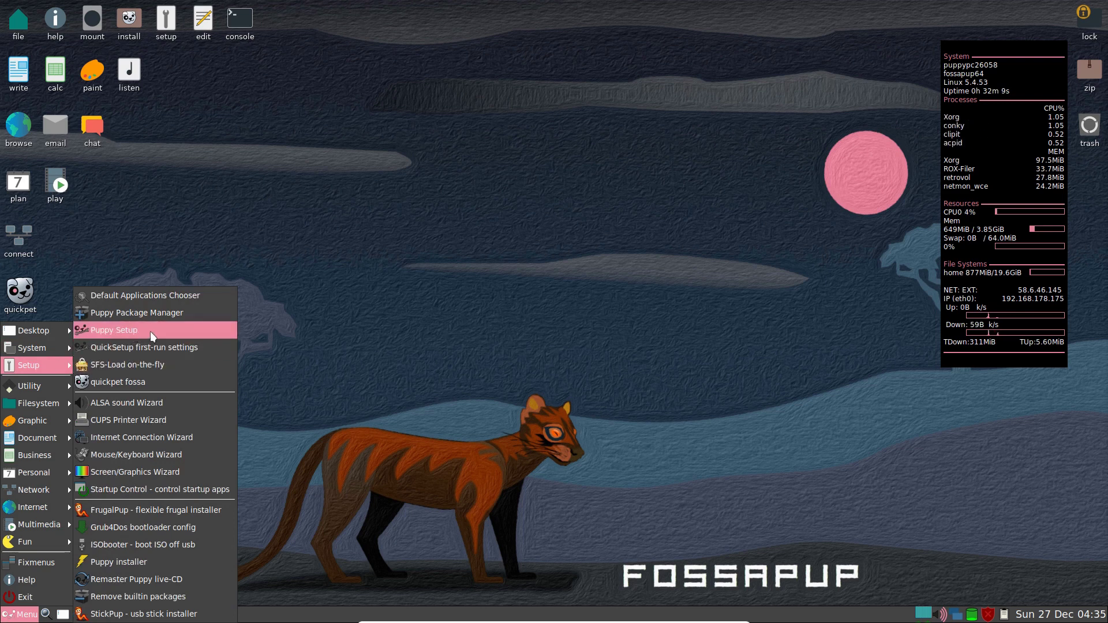
left_click(197, 314)
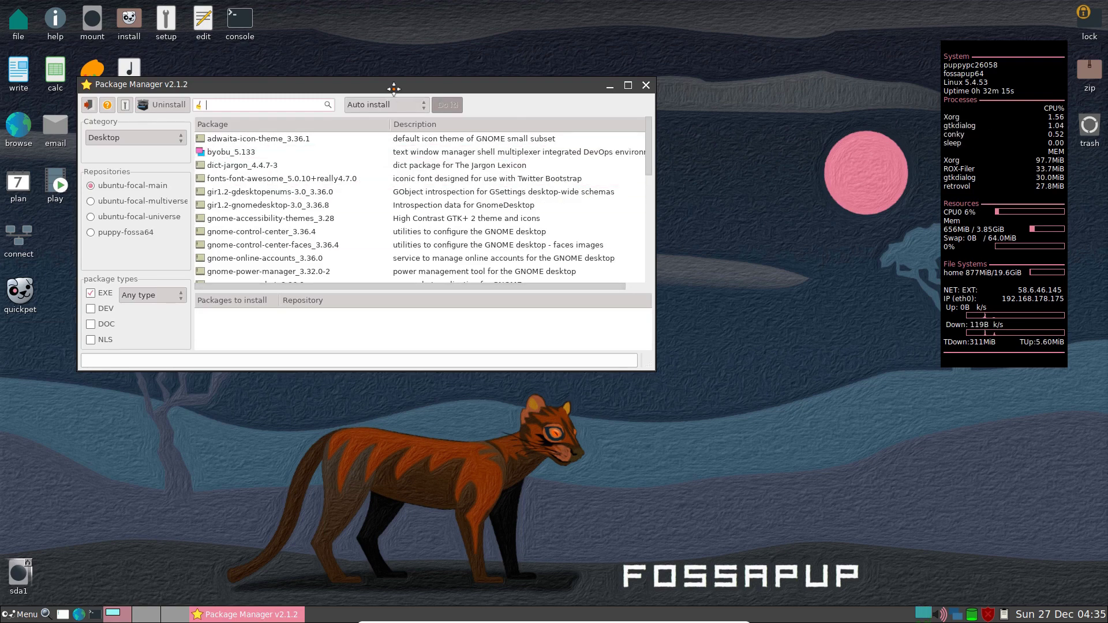
left_click_drag(395, 94, 483, 104)
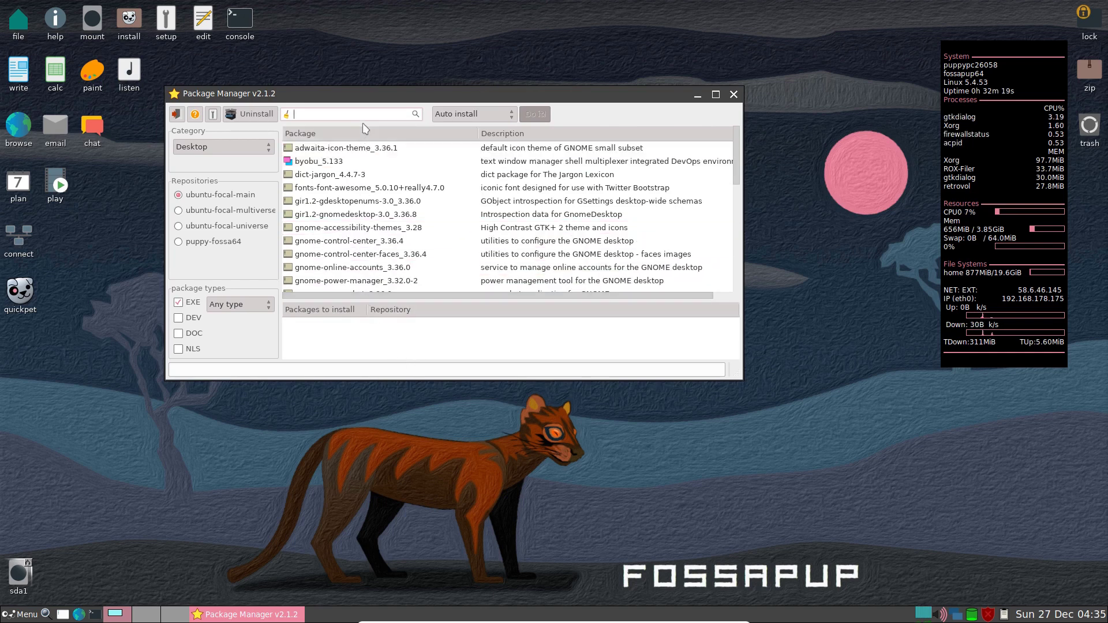
Search the package manager for libreoffice and look through the matching packages.
type("b")
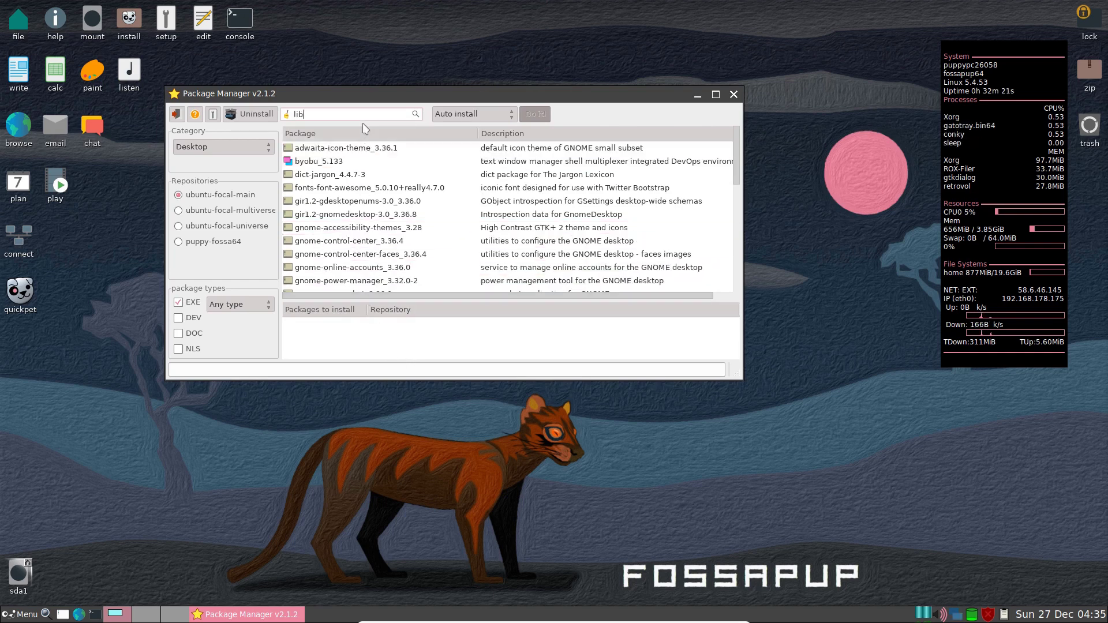
type("reoffice")
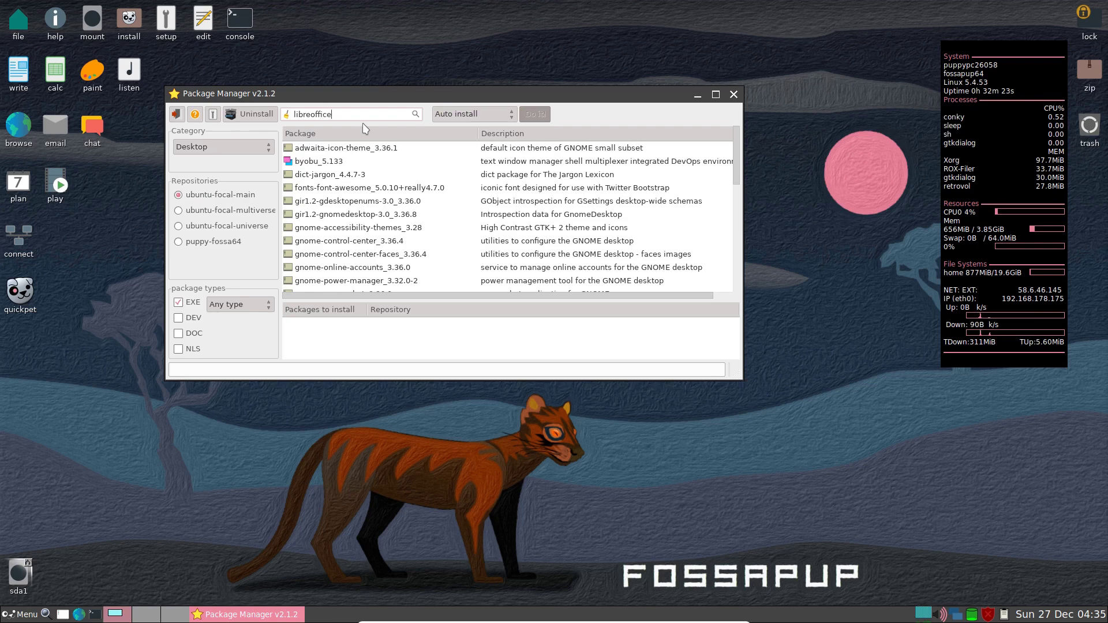
key("Return")
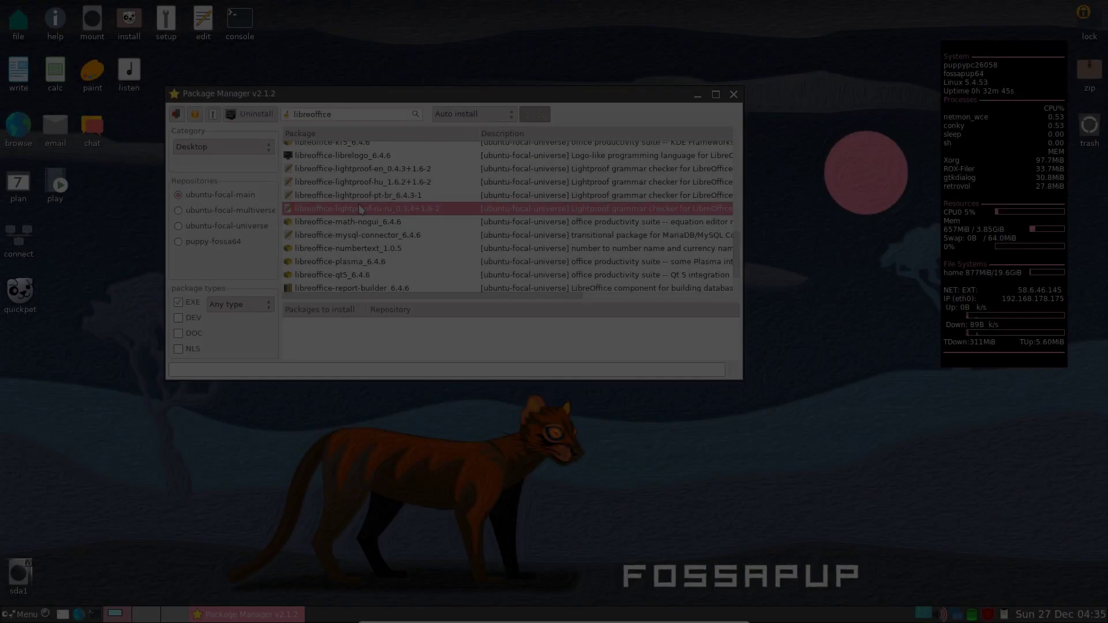
scroll(360, 209, "up", 10)
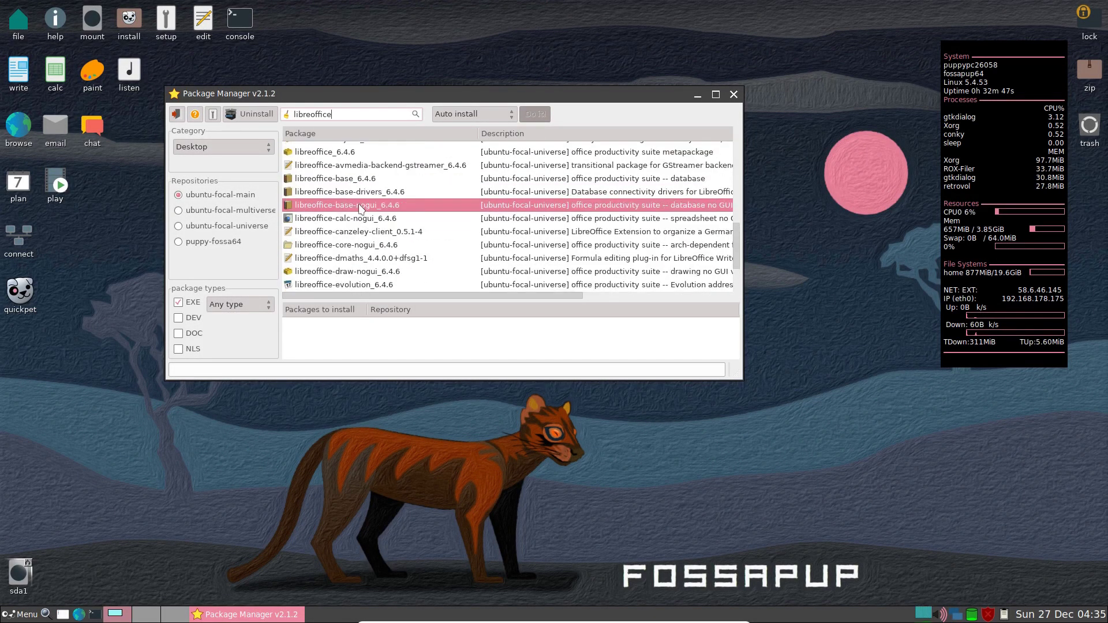
Review the remaining libreoffice matches in the package list, including the language packs.
scroll(360, 209, "down", 10)
scroll(359, 209, "up", 8)
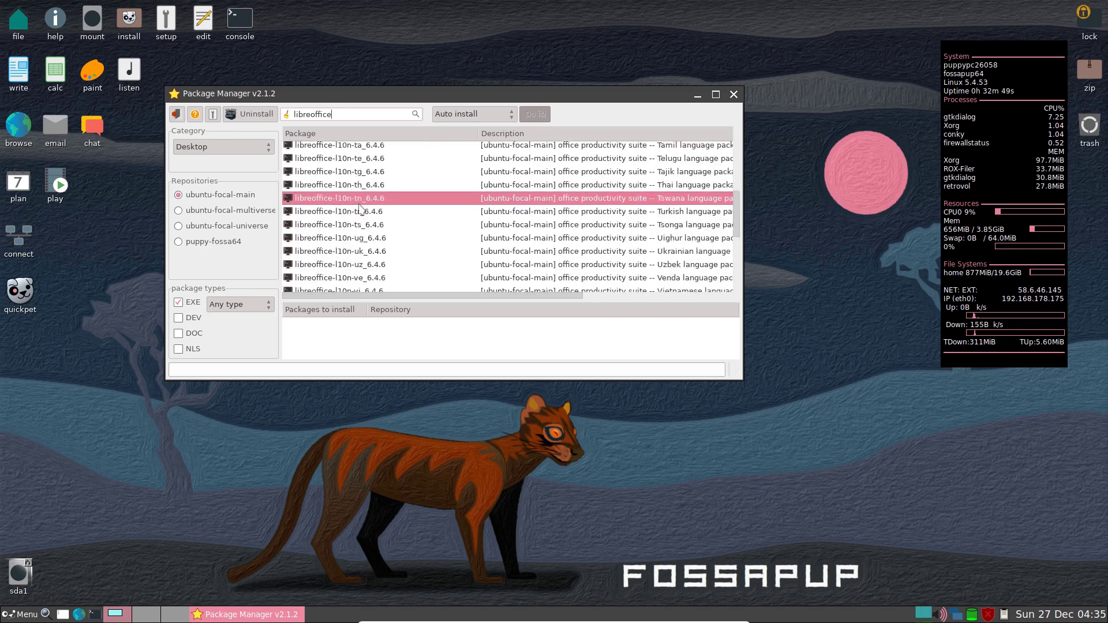
scroll(359, 209, "up", 15)
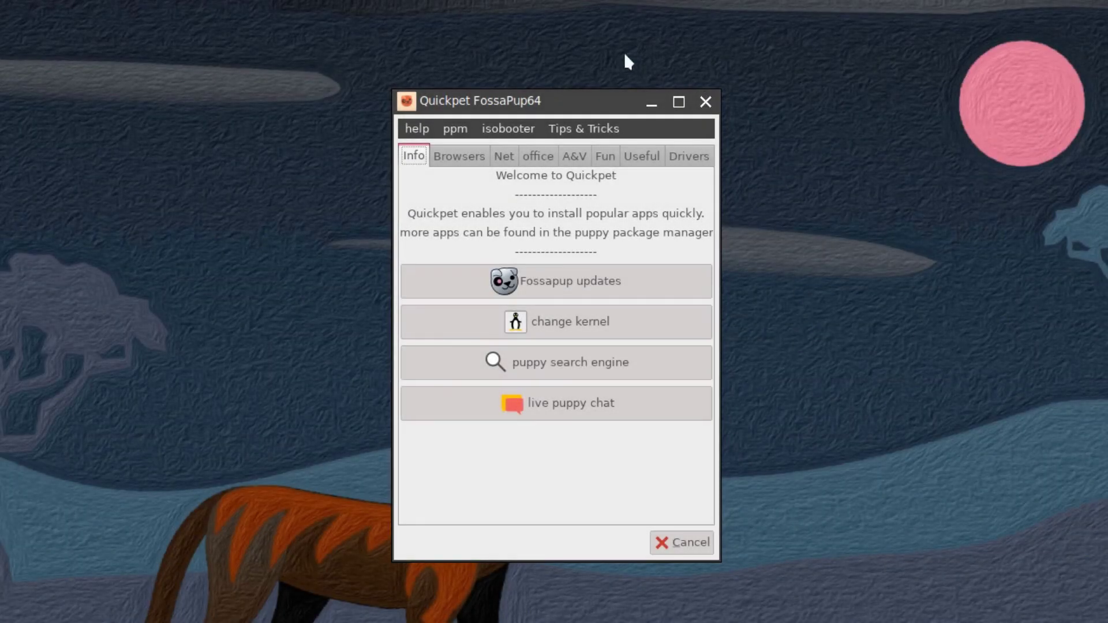
Open the puppy package manager from Quickpet and view its list of installed packages that can be uninstalled.
left_click(456, 130)
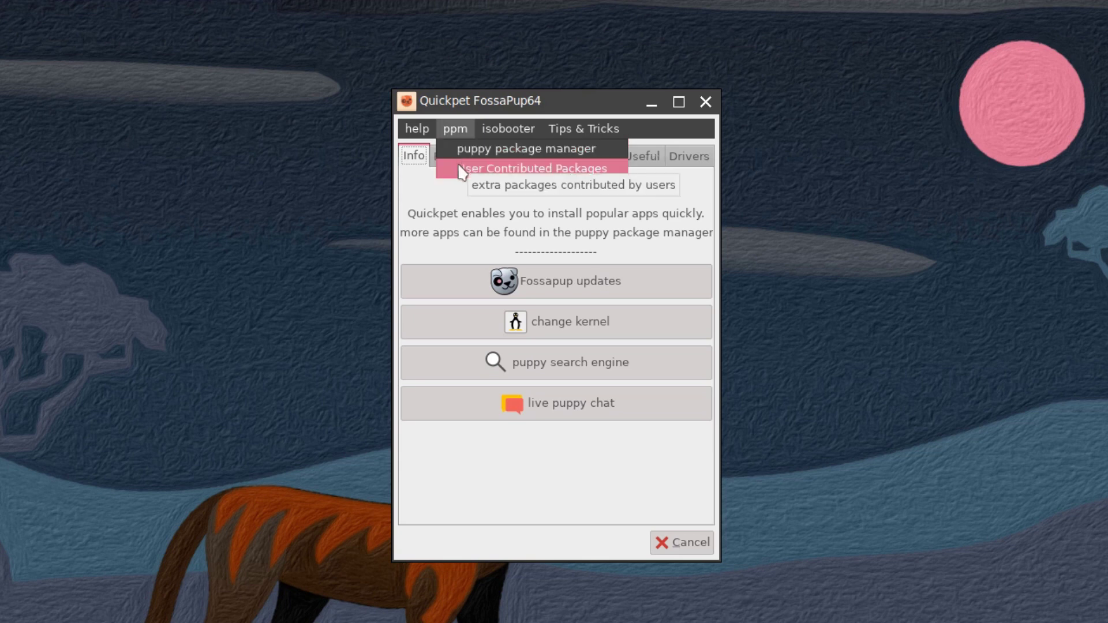
left_click(461, 169)
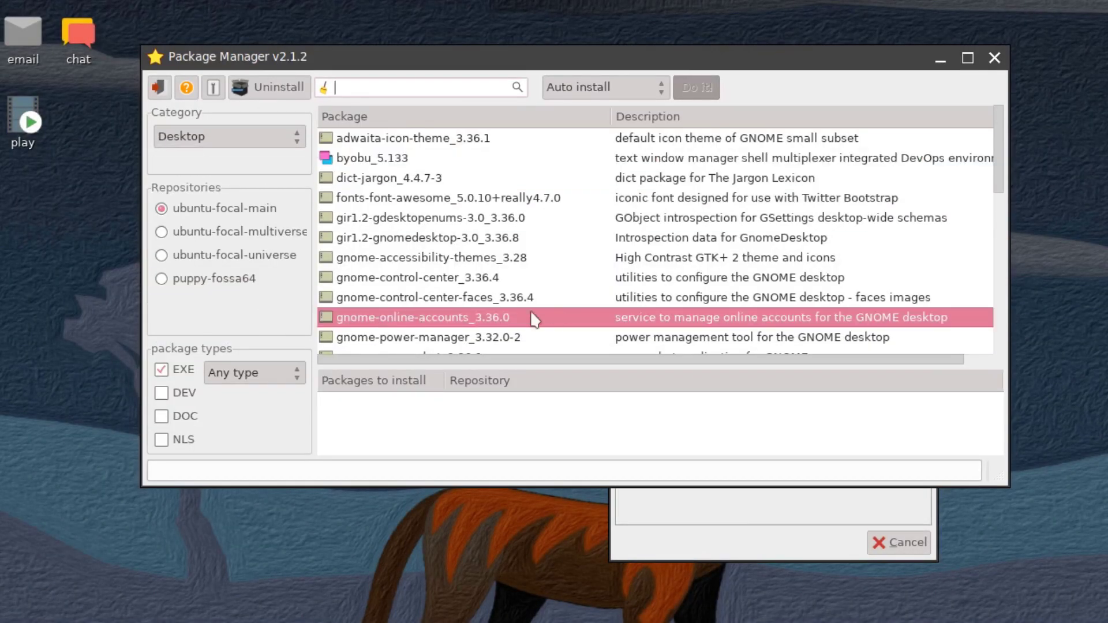
left_click(277, 90)
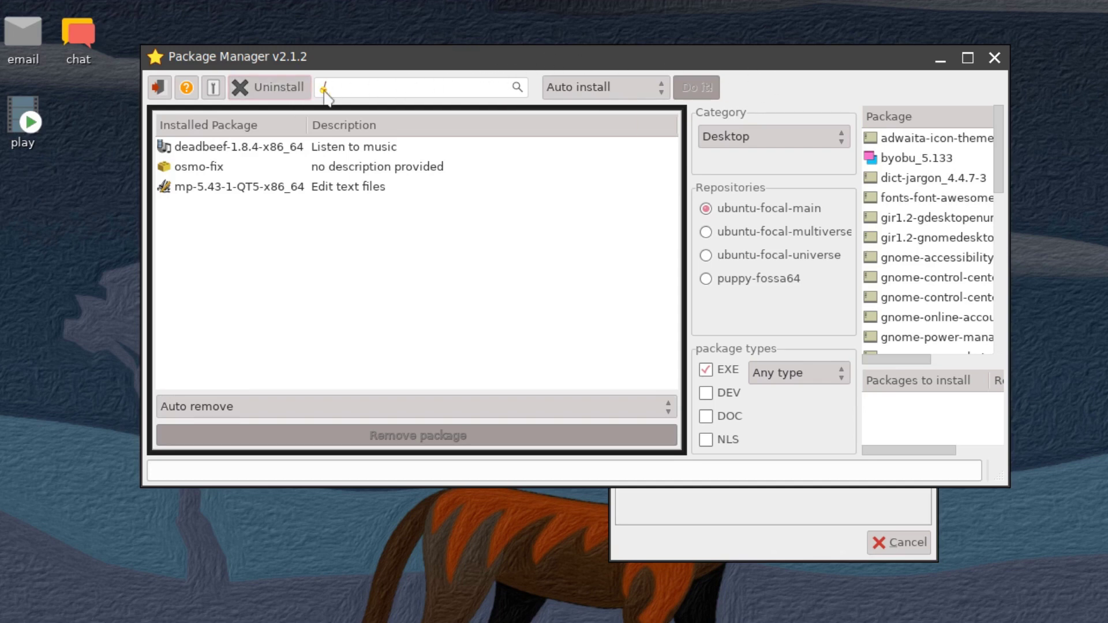
left_click(266, 92)
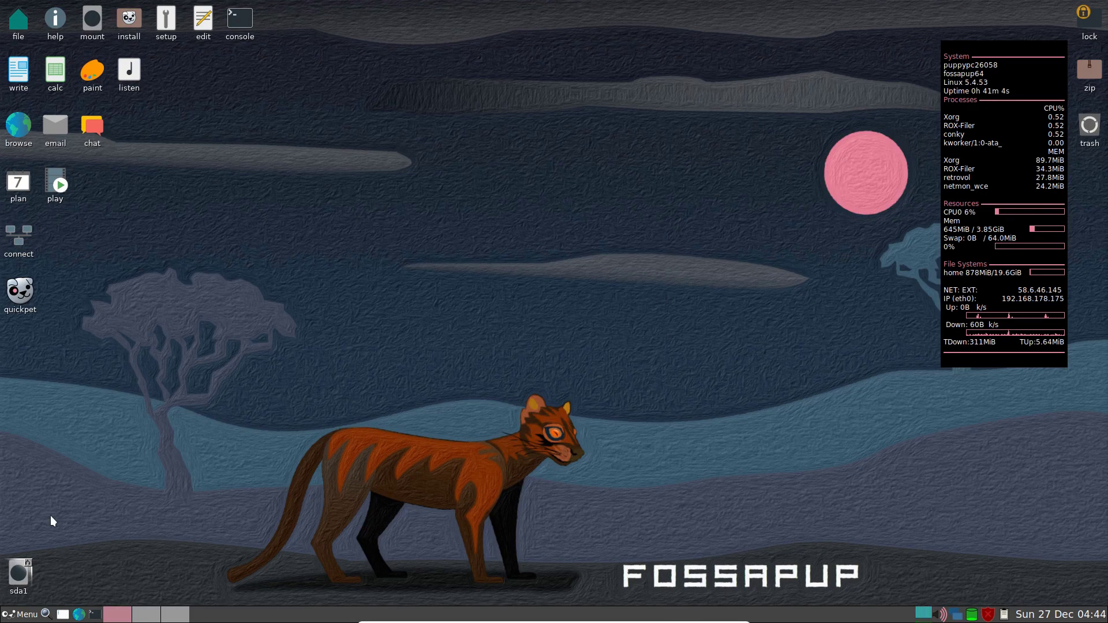
Open the pFind file finder and search the personal files for libreoffice.
left_click(24, 618)
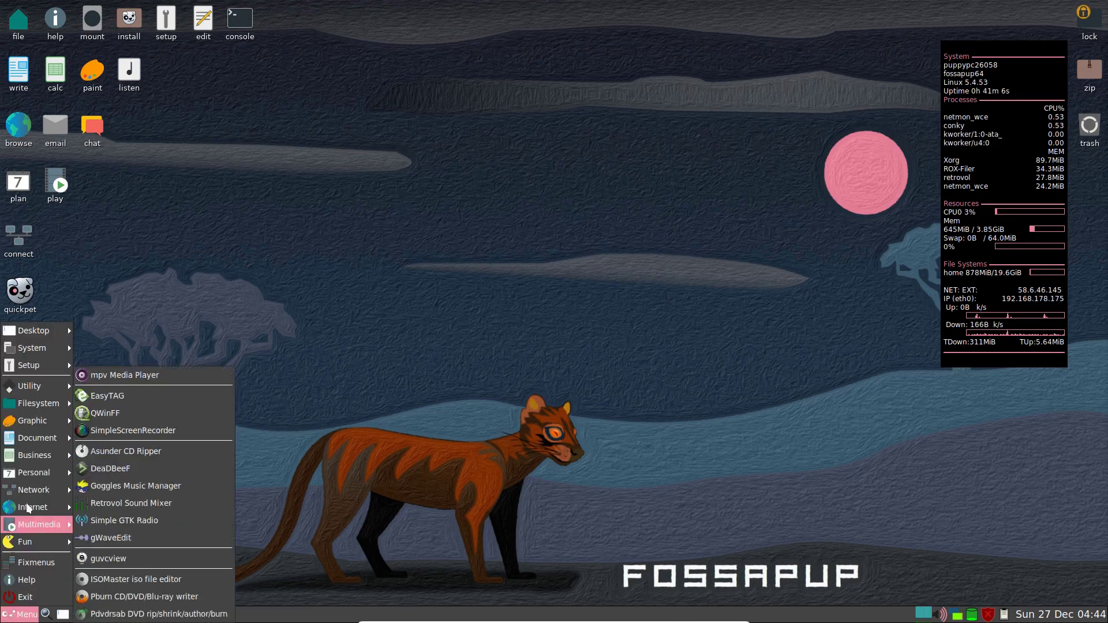
mouse_move(21, 414)
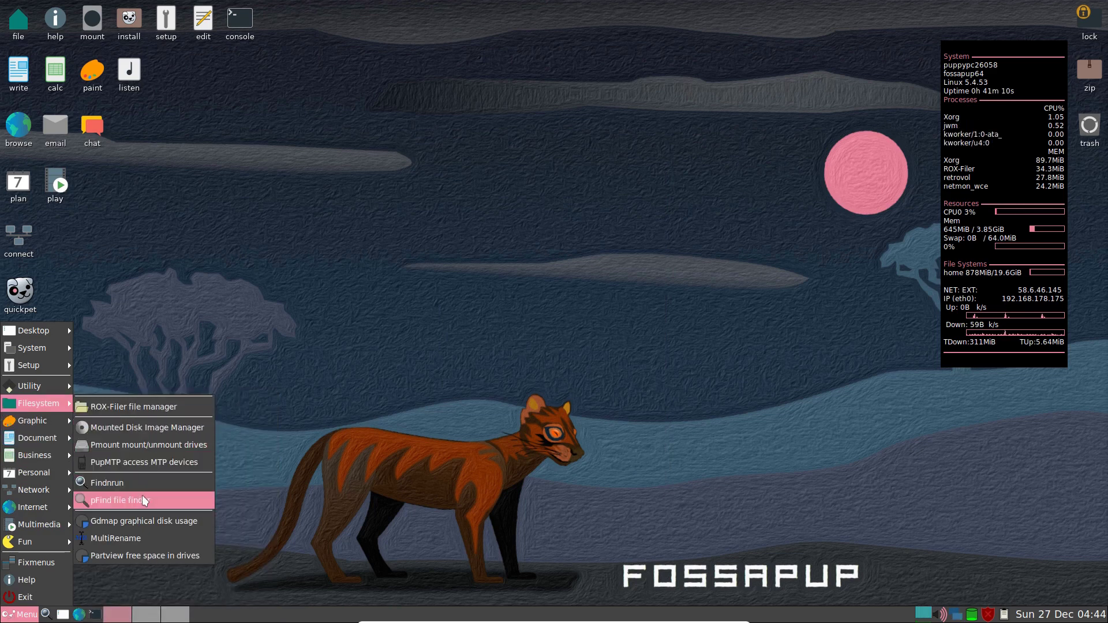
left_click(172, 497)
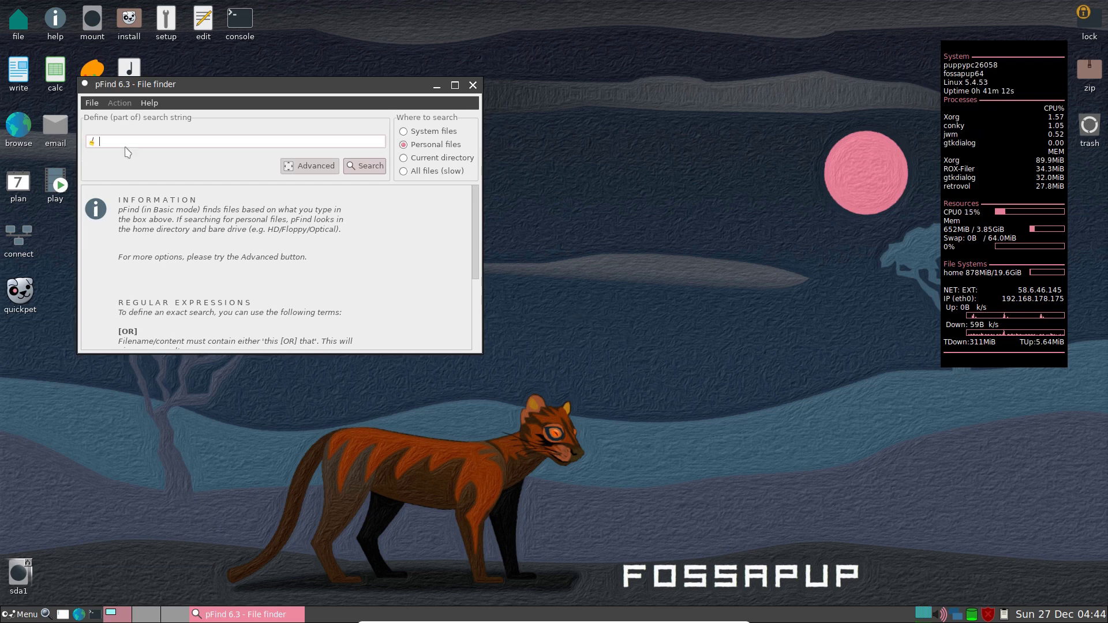
type("libreoffice")
key("Return")
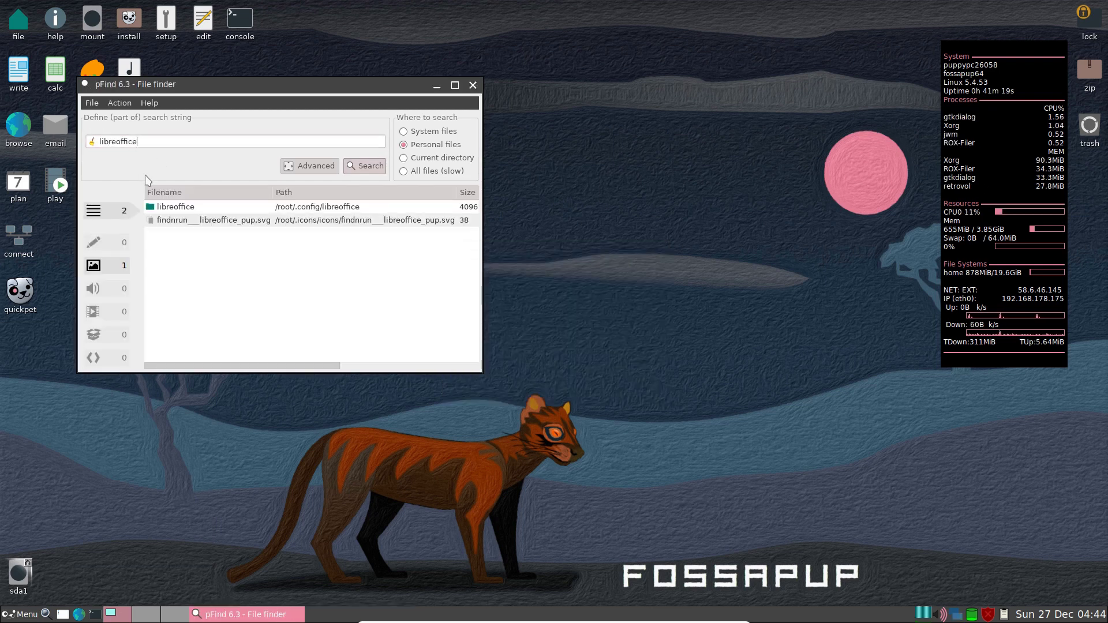
Show the location of the found libreoffice folder, look inside that folder, and close the file window.
right_click(171, 207)
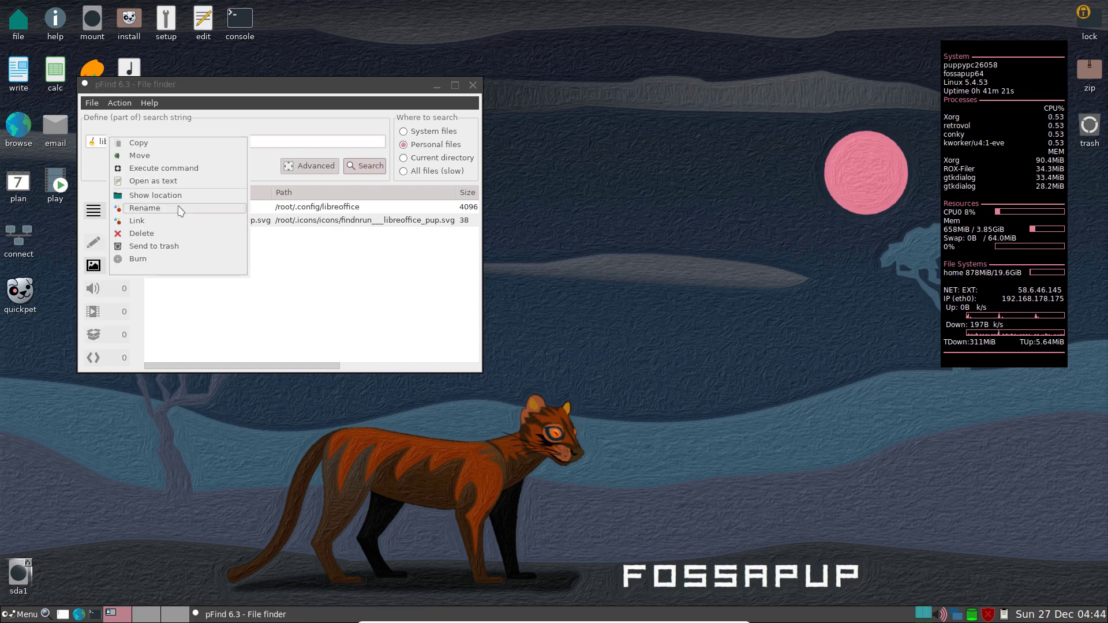
left_click(159, 198)
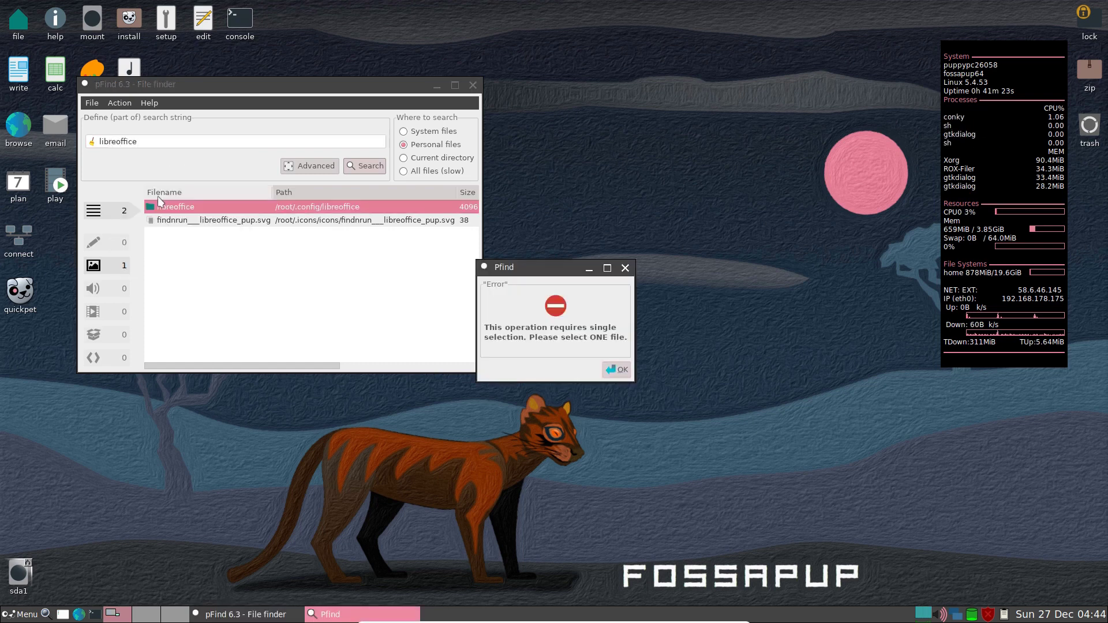
left_click(616, 370)
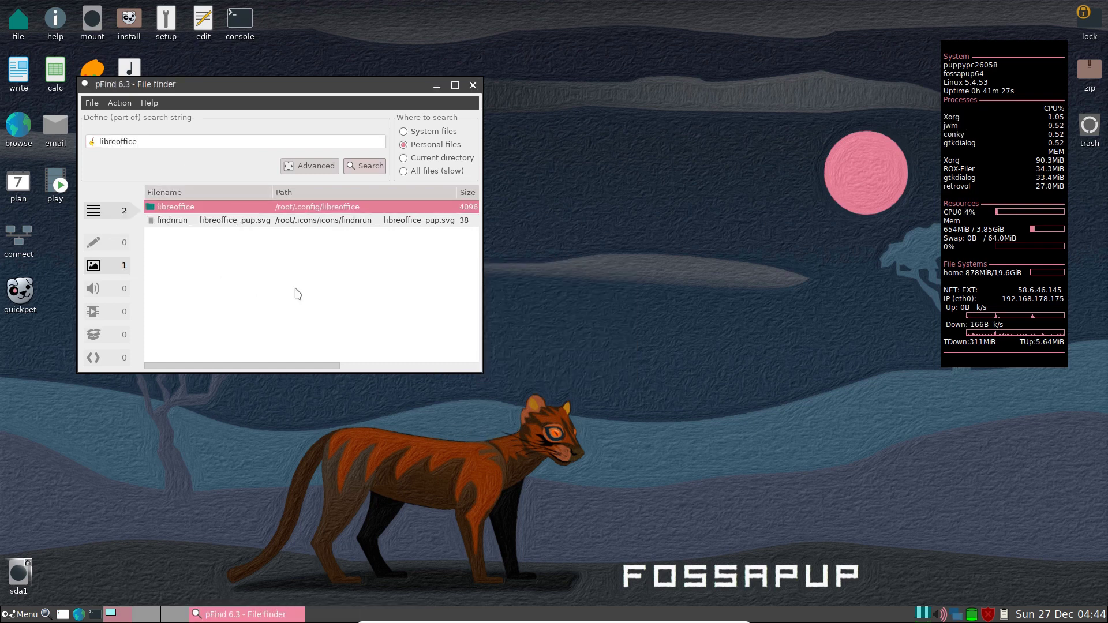
right_click(180, 212)
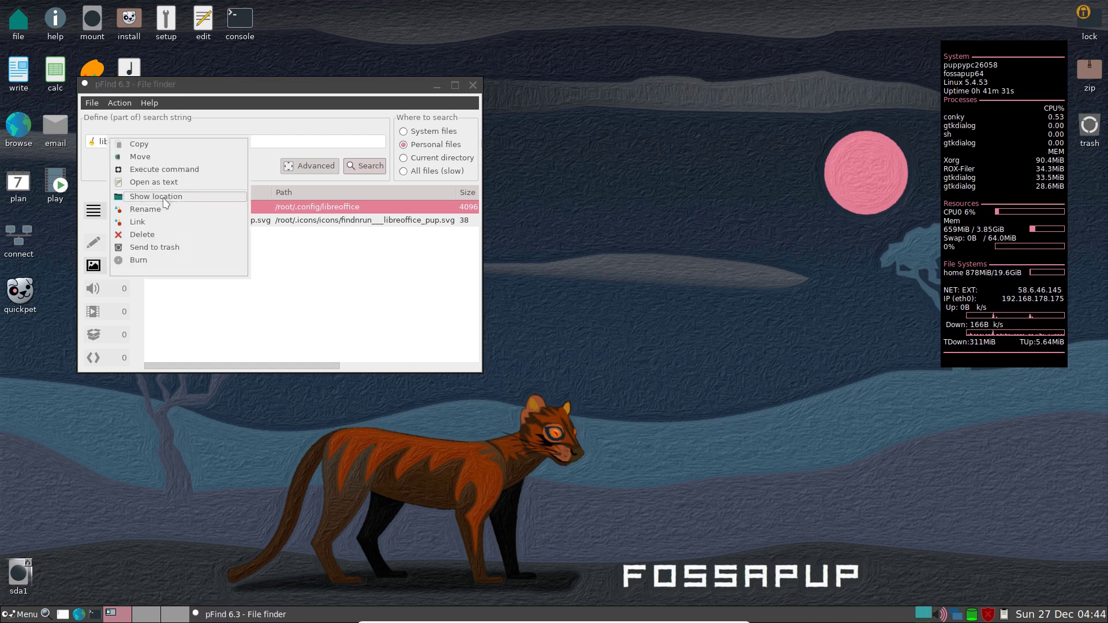
left_click(176, 196)
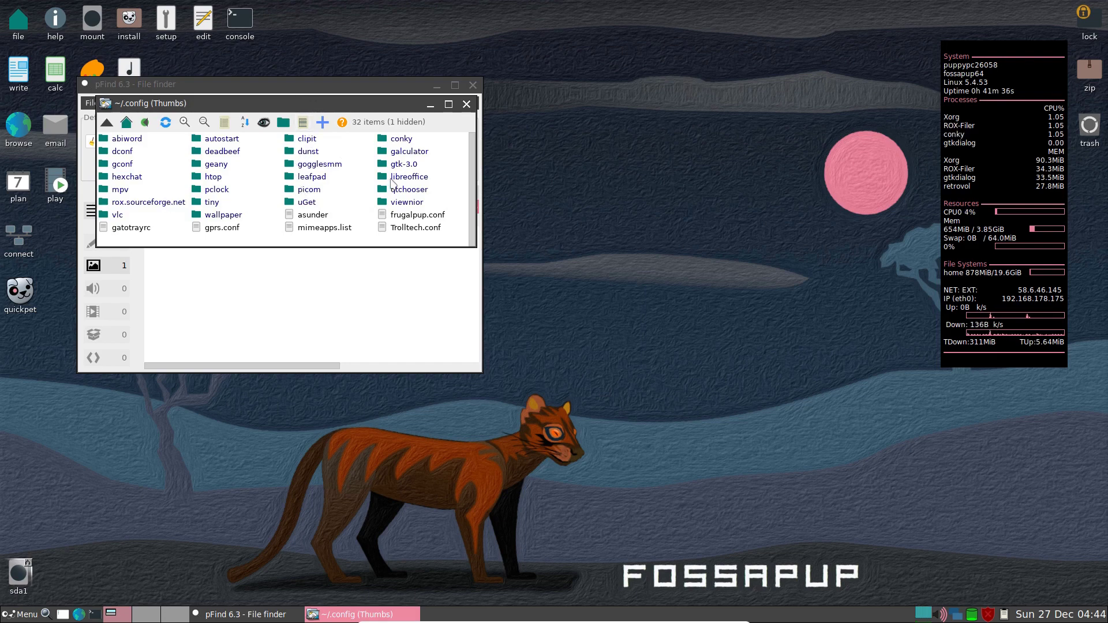
left_click(406, 177)
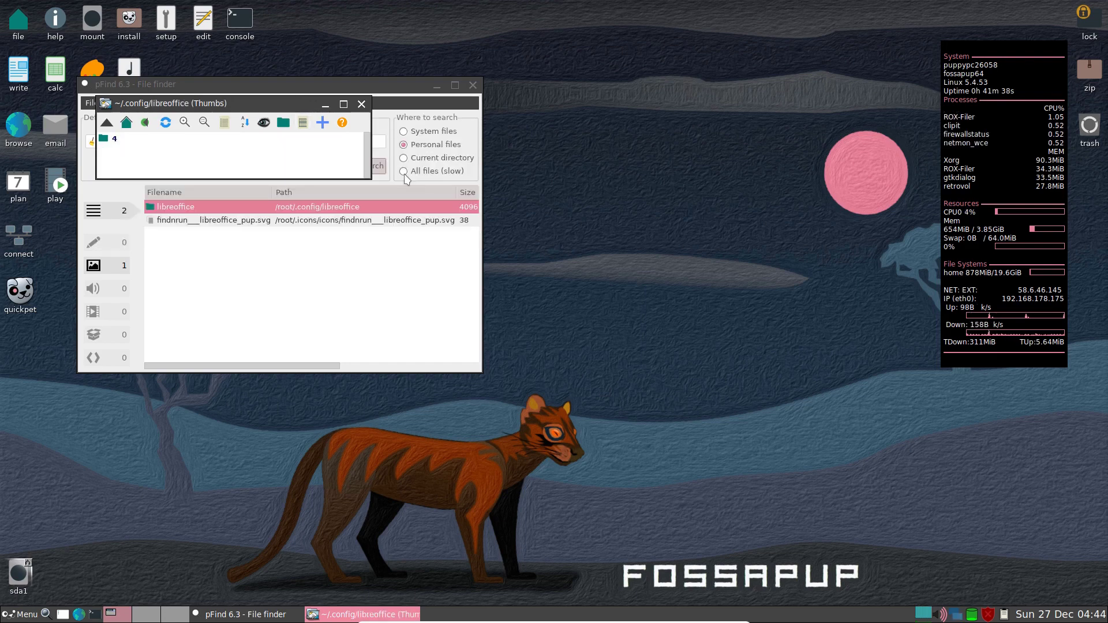
left_click(361, 104)
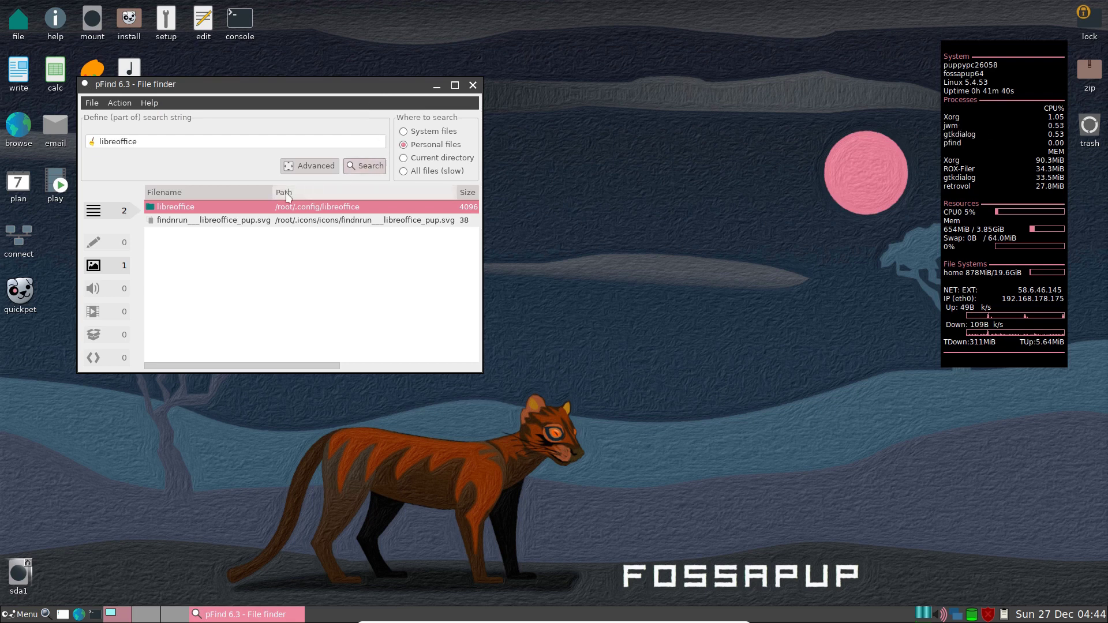
Show the libreoffice folder's location again, view the file actions available for it, and close the file windows.
right_click(225, 206)
left_click(202, 196)
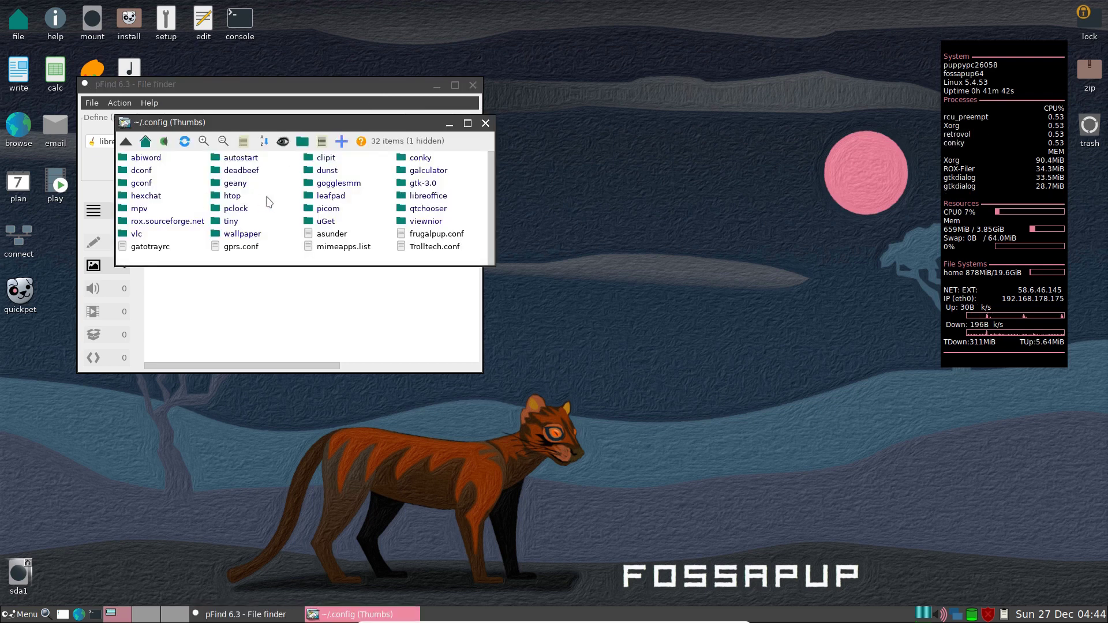
right_click(417, 195)
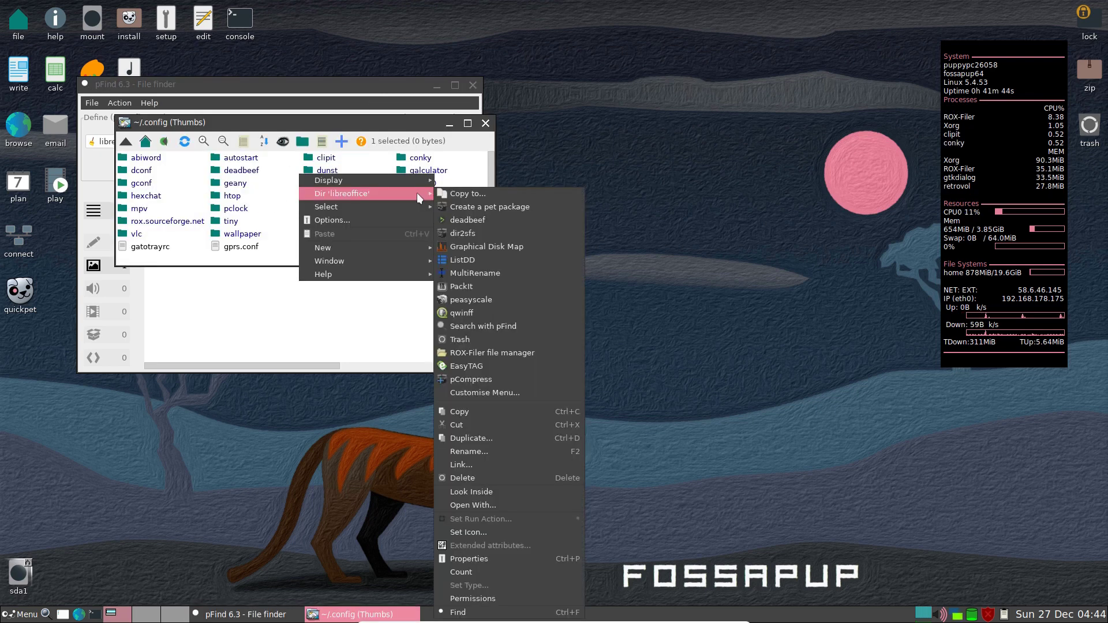
mouse_move(358, 193)
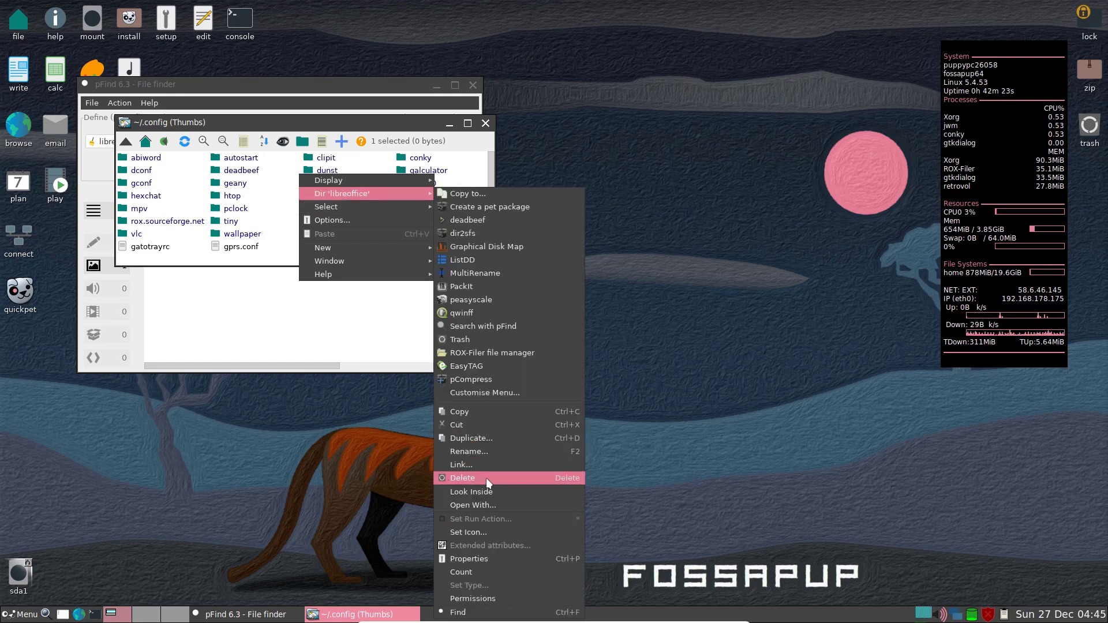
left_click(288, 324)
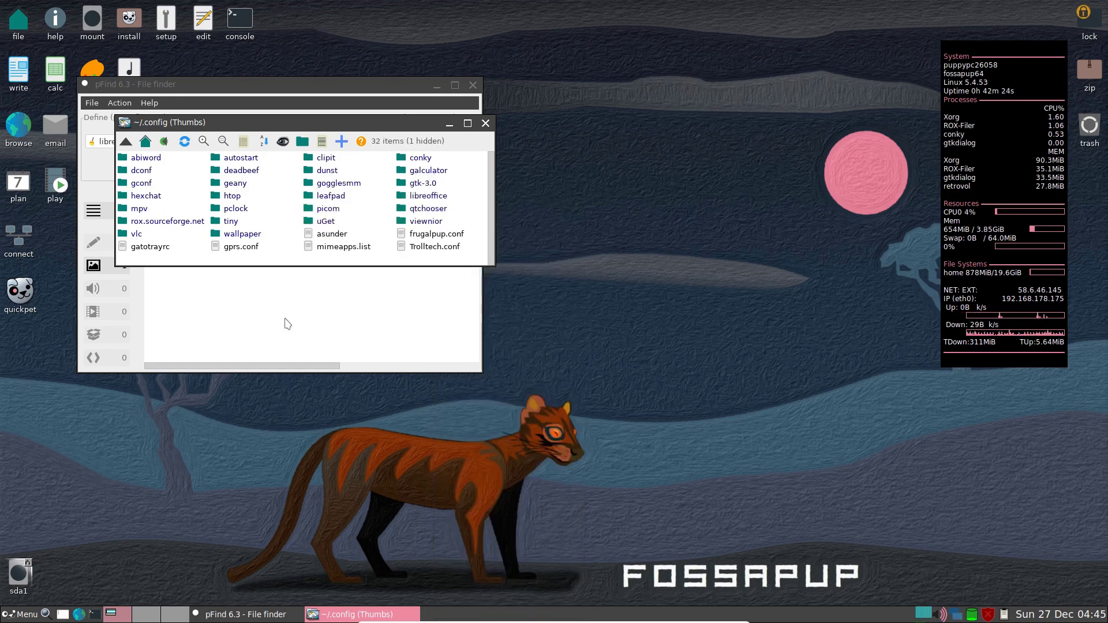
left_click(486, 124)
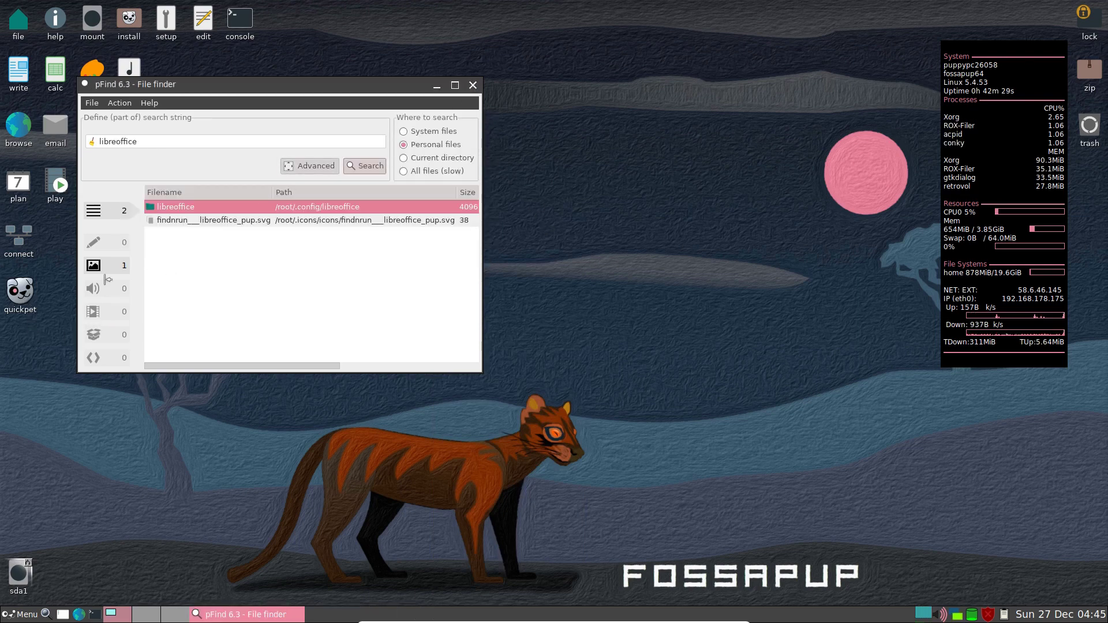
left_click(473, 85)
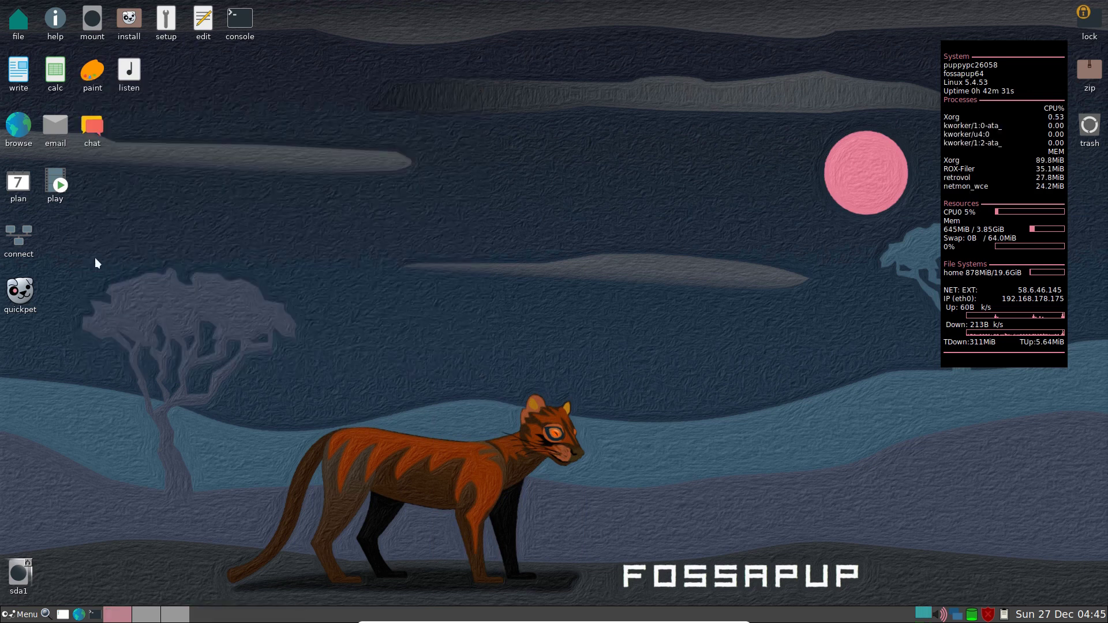
Check the uninstall list in the package manager opened from Quickpet, then close both windows.
left_click(21, 290)
left_click(483, 188)
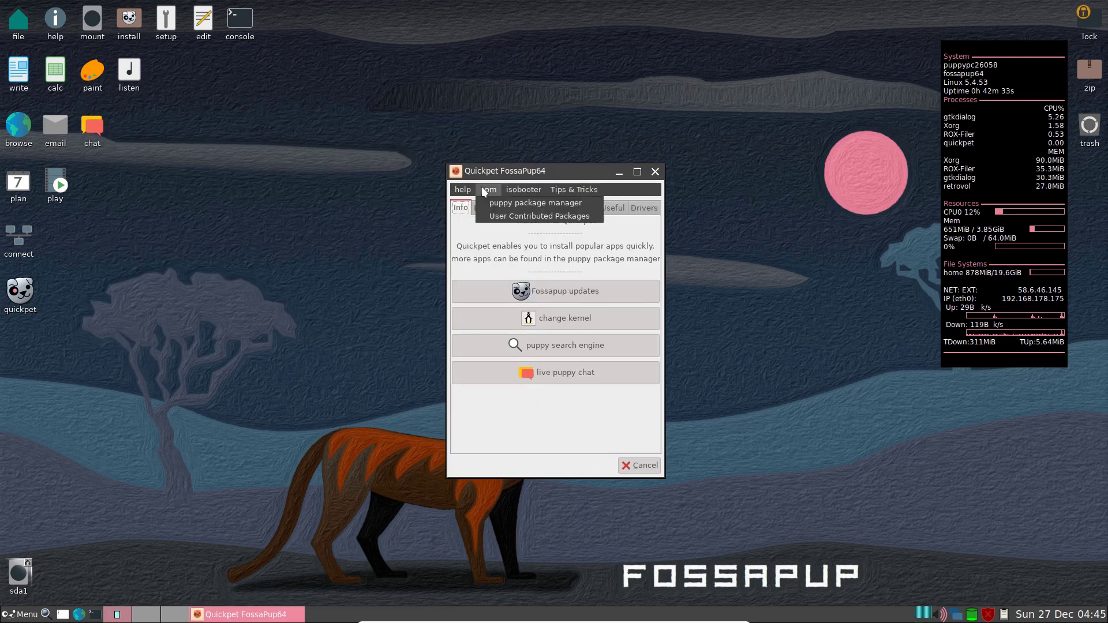
left_click(511, 201)
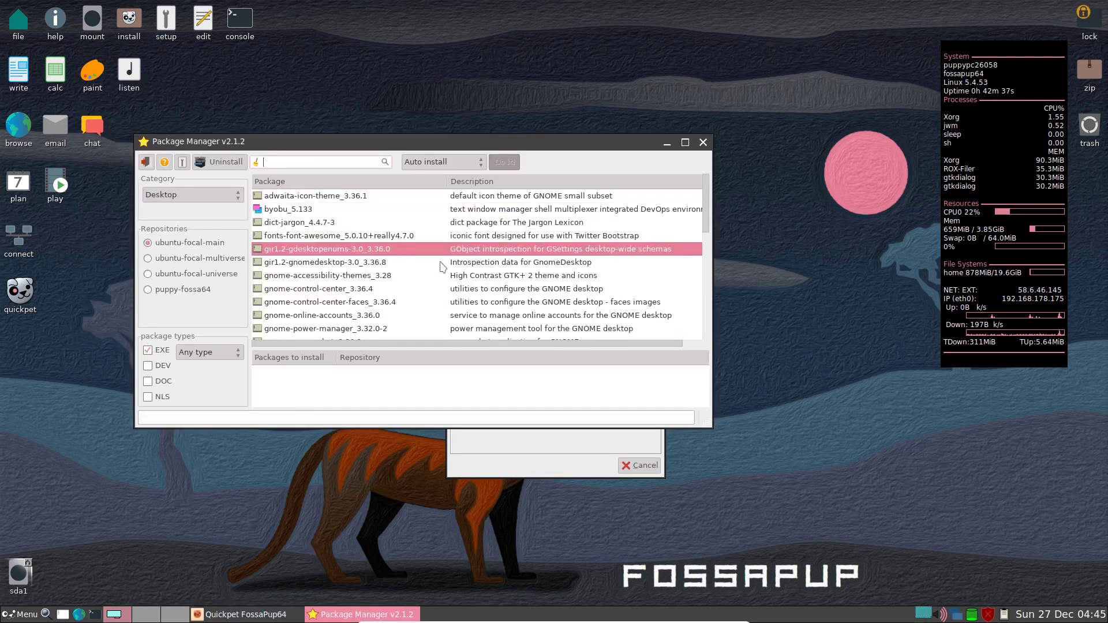
left_click(213, 165)
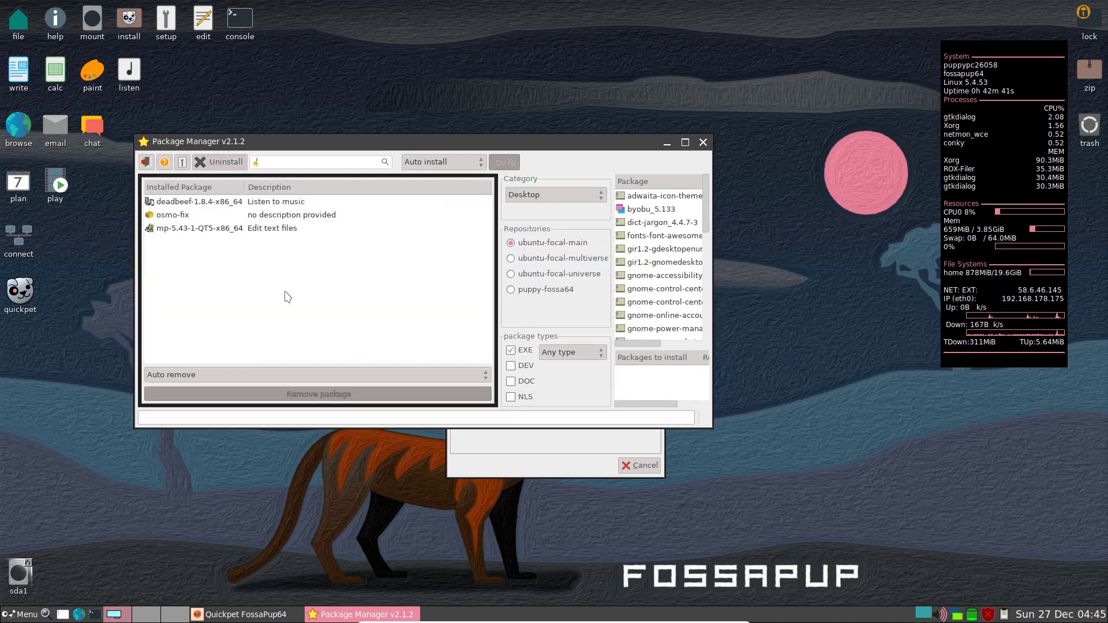
left_click(219, 162)
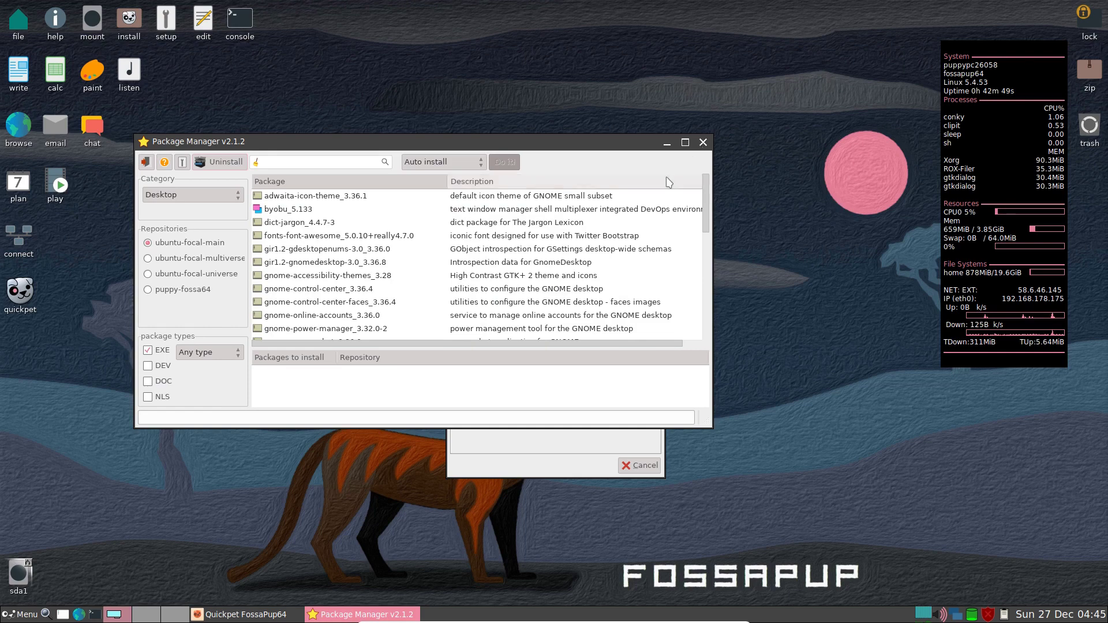
left_click(703, 143)
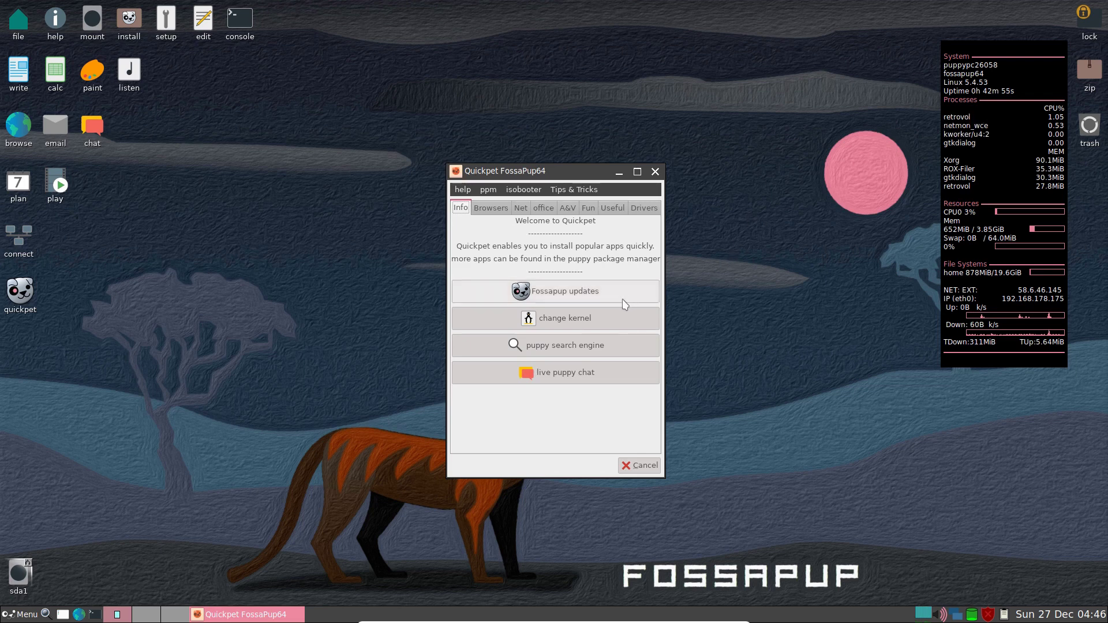
left_click(639, 465)
Reopen the pFind file finder and search the personal files for libreoffice.
left_click(20, 614)
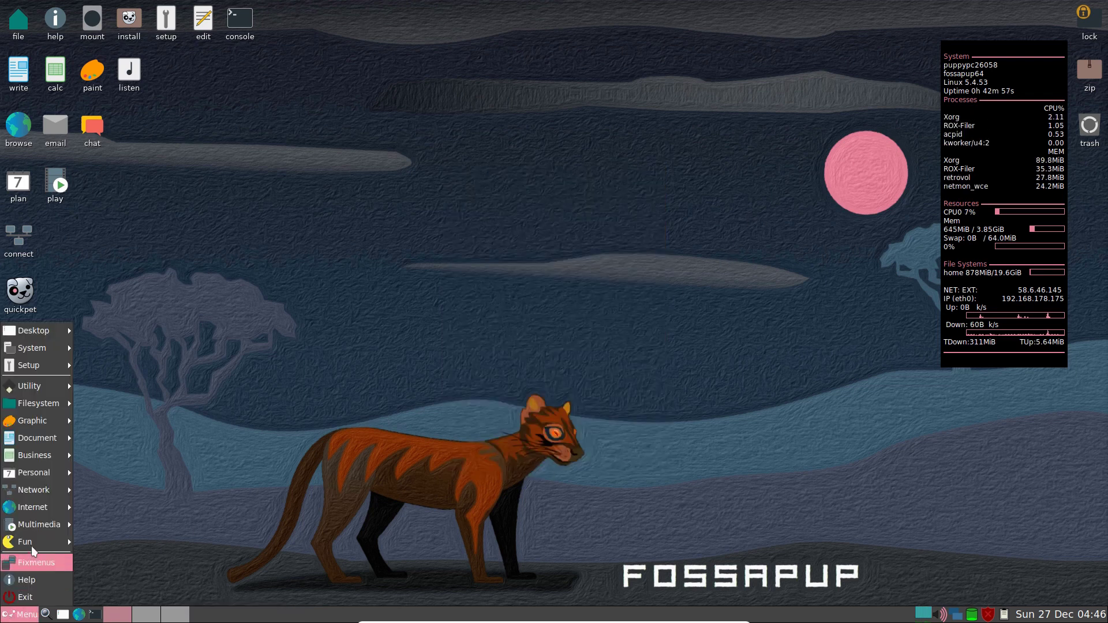
mouse_move(27, 408)
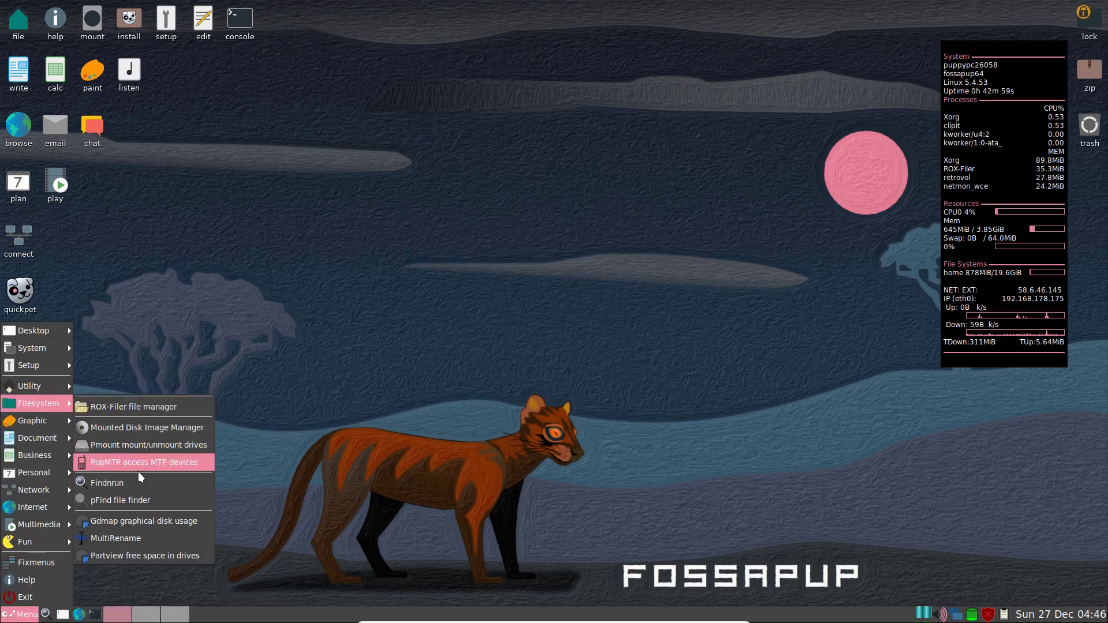
left_click(129, 501)
type("lib")
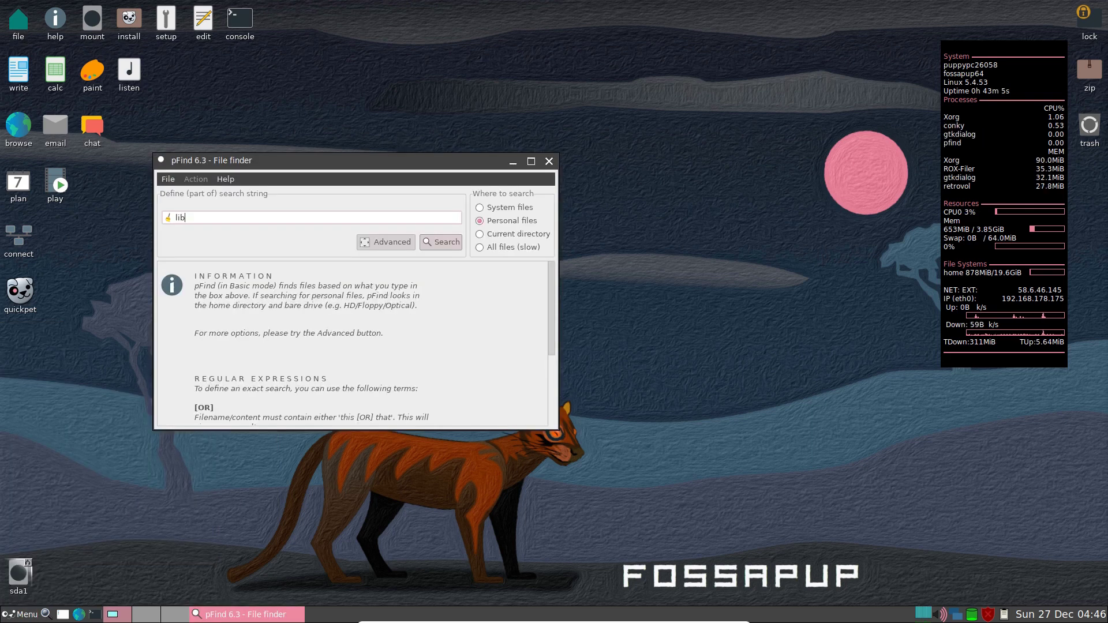
type("reoff")
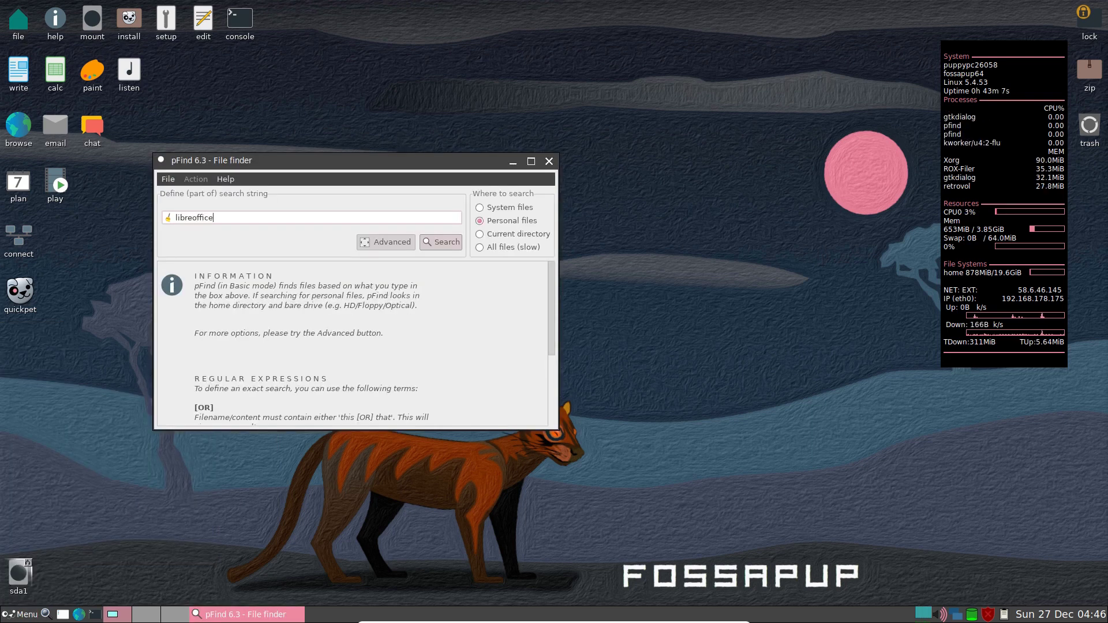
type("ice")
key("Return")
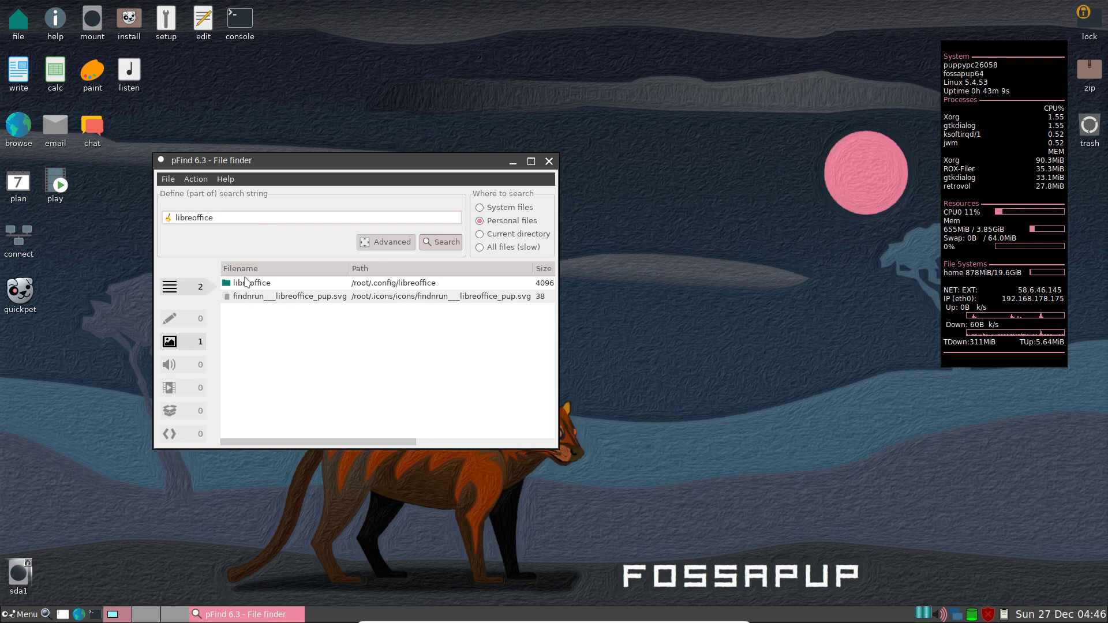
Show the location of the libreoffice folder from the search results.
right_click(246, 282)
left_click(368, 321)
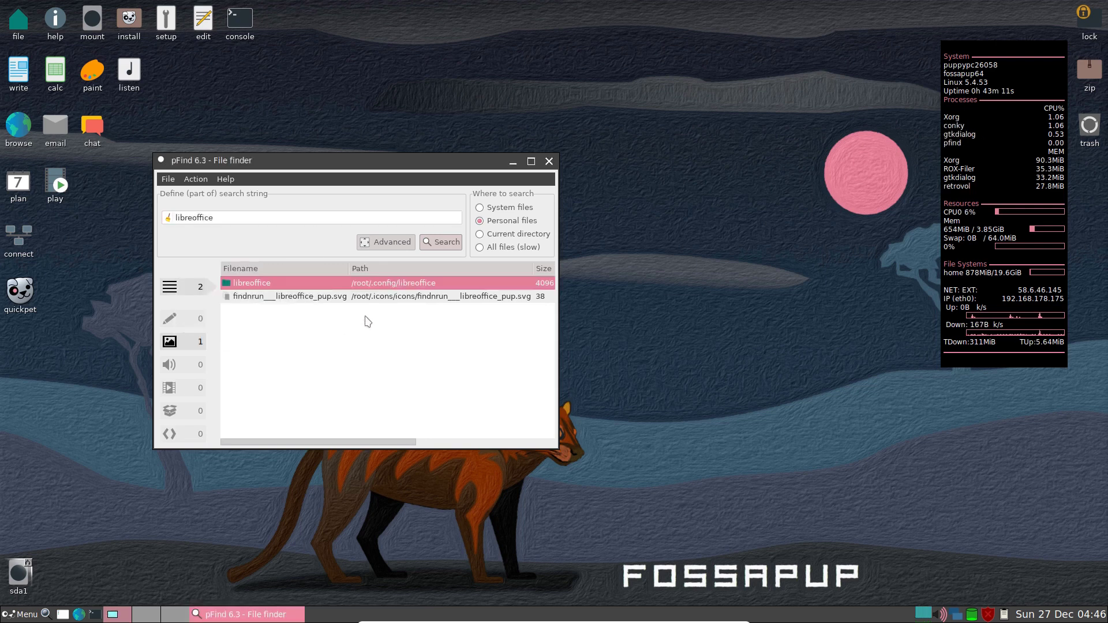
right_click(286, 285)
left_click(272, 272)
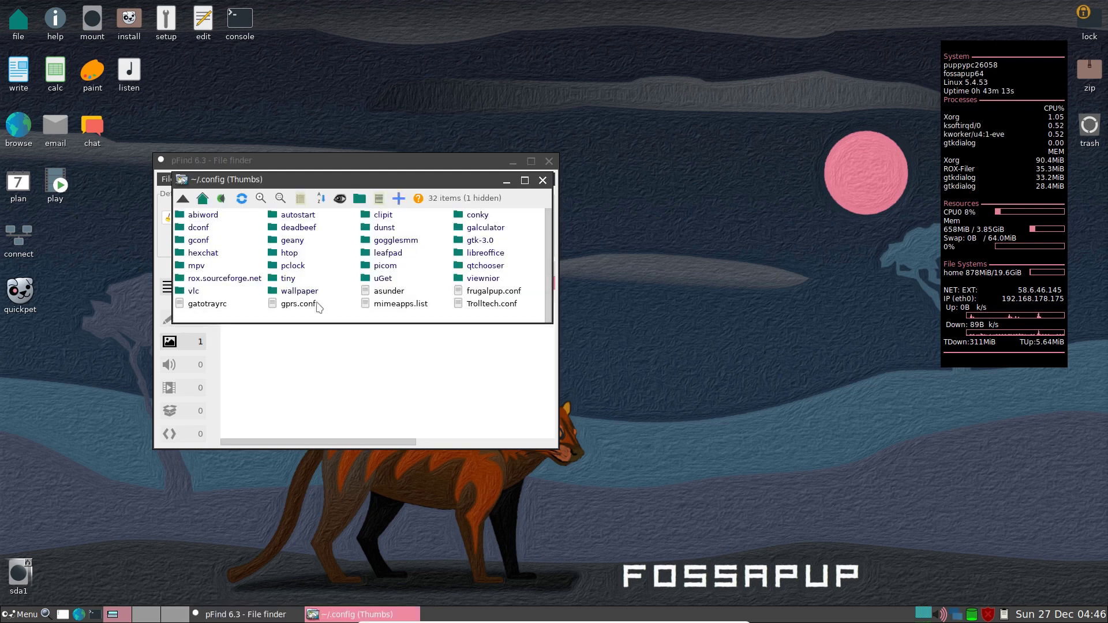
Look inside the libreoffice folder in .config, close it, and show the folder's location again from the search results.
left_click(481, 256)
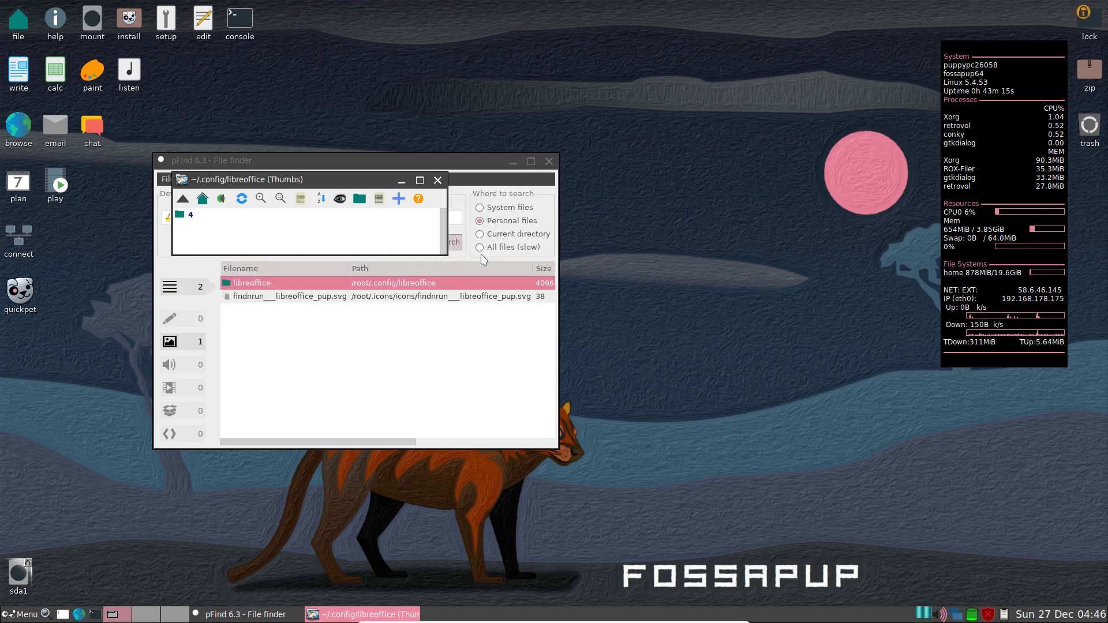
left_click(438, 181)
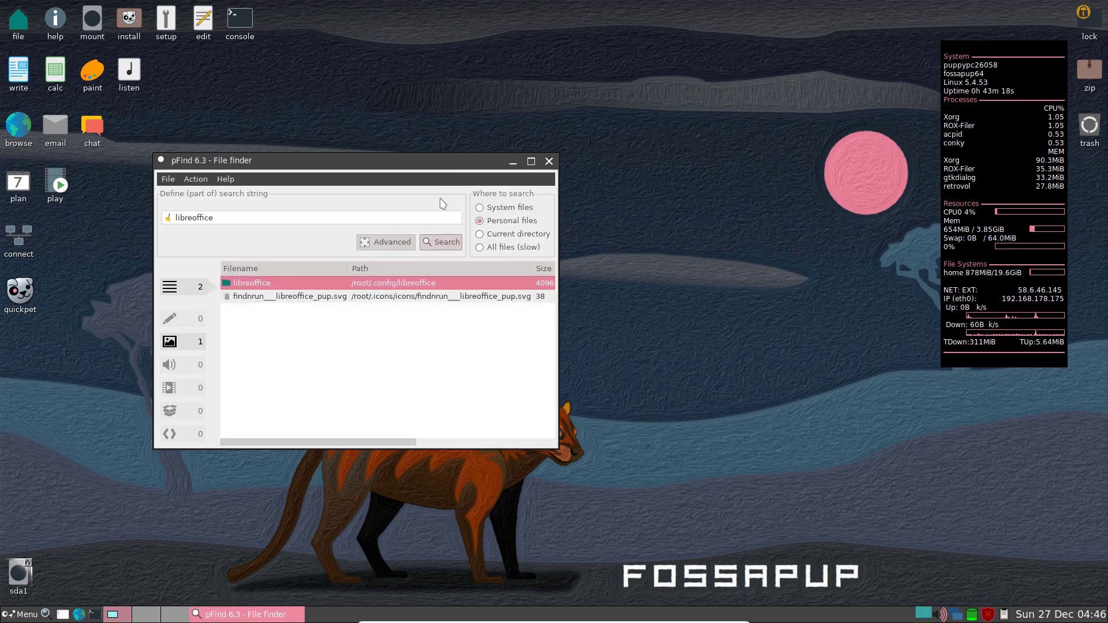
right_click(300, 276)
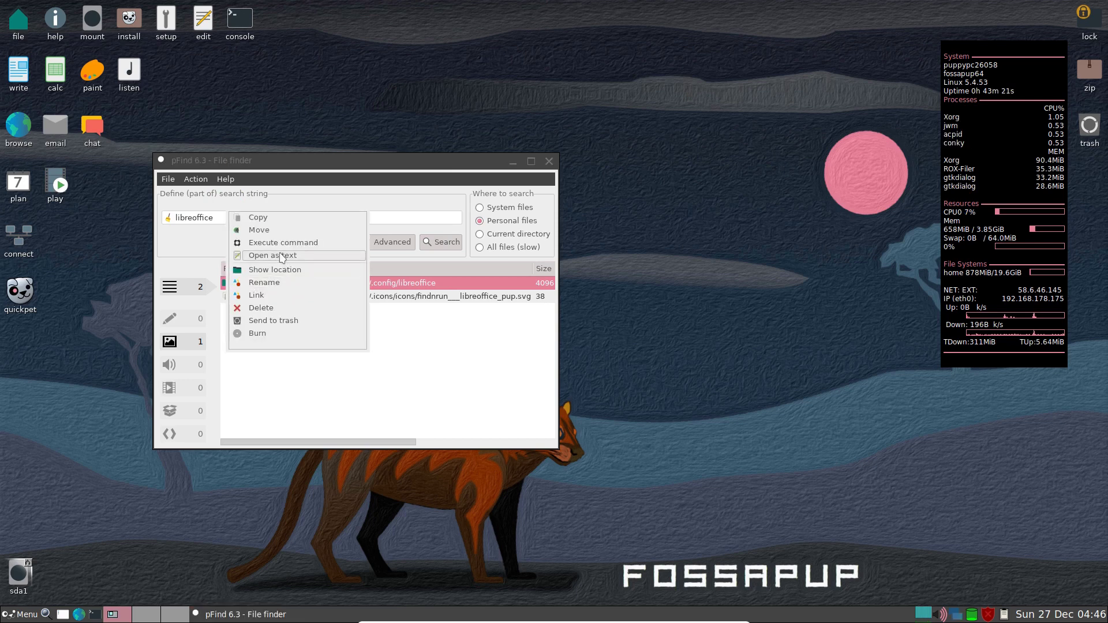
left_click(288, 270)
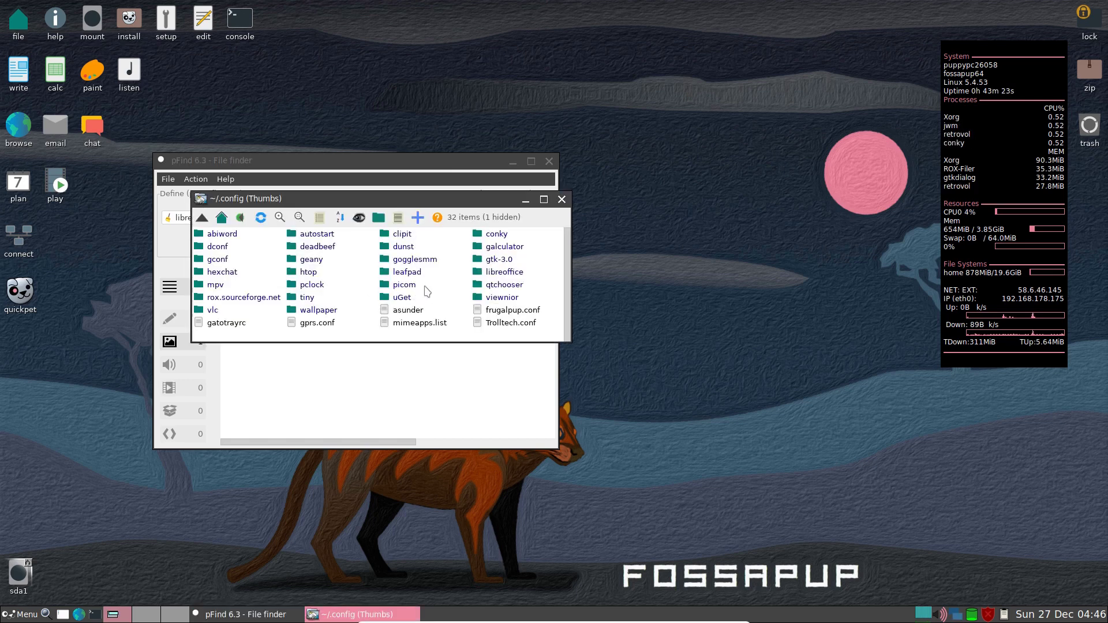
Review the file actions for the libreoffice folder in .config, including Delete, and close the folder and file finder windows.
right_click(491, 272)
mouse_move(491, 271)
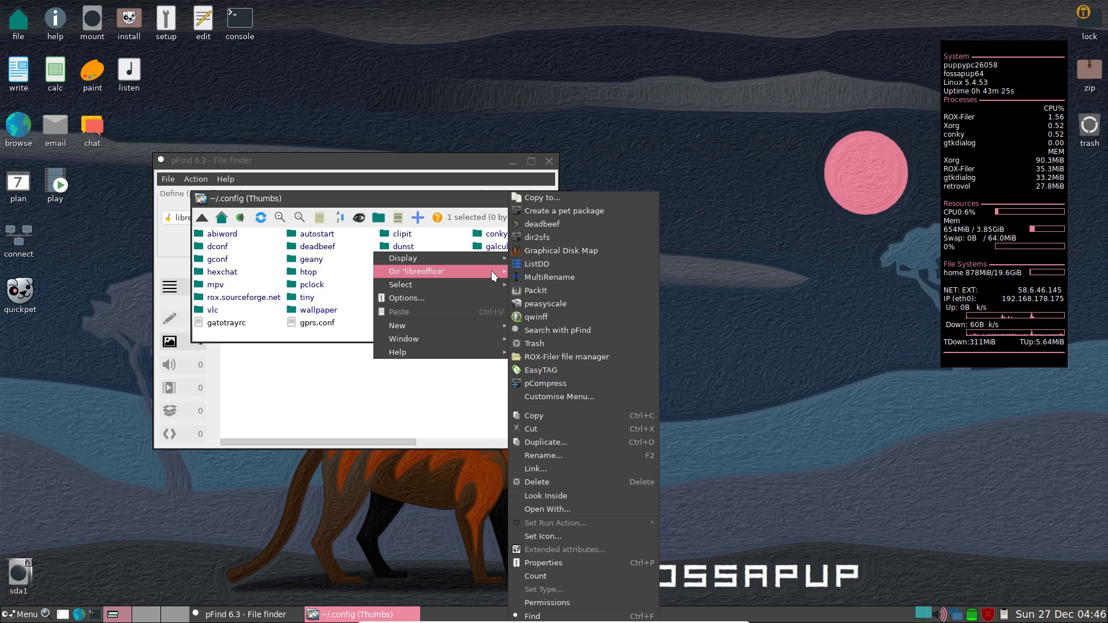
left_click(549, 482)
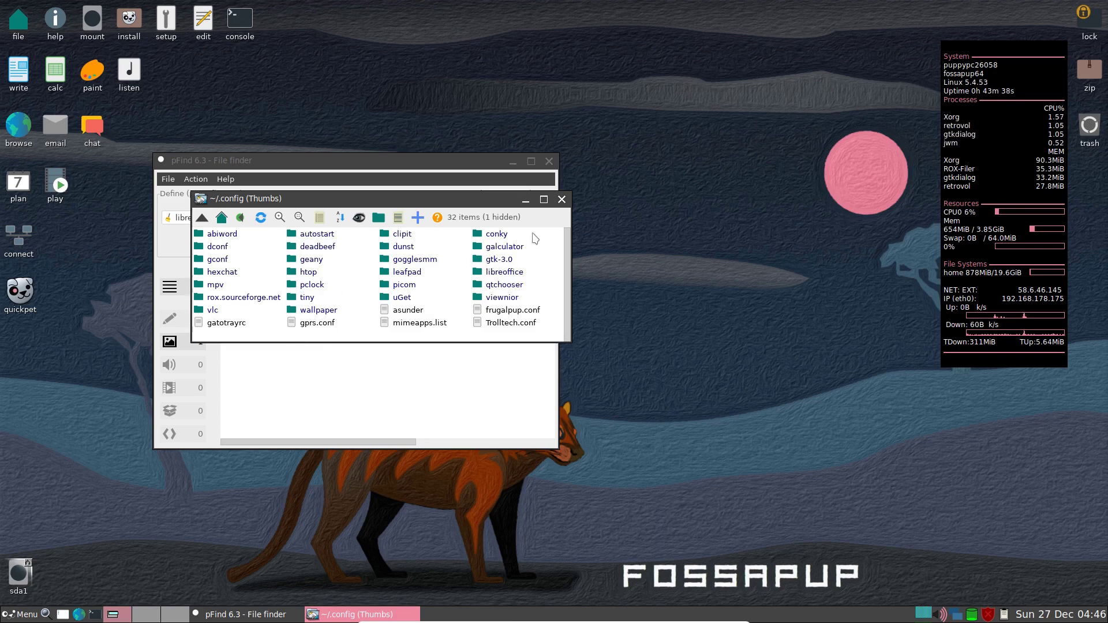
left_click(562, 200)
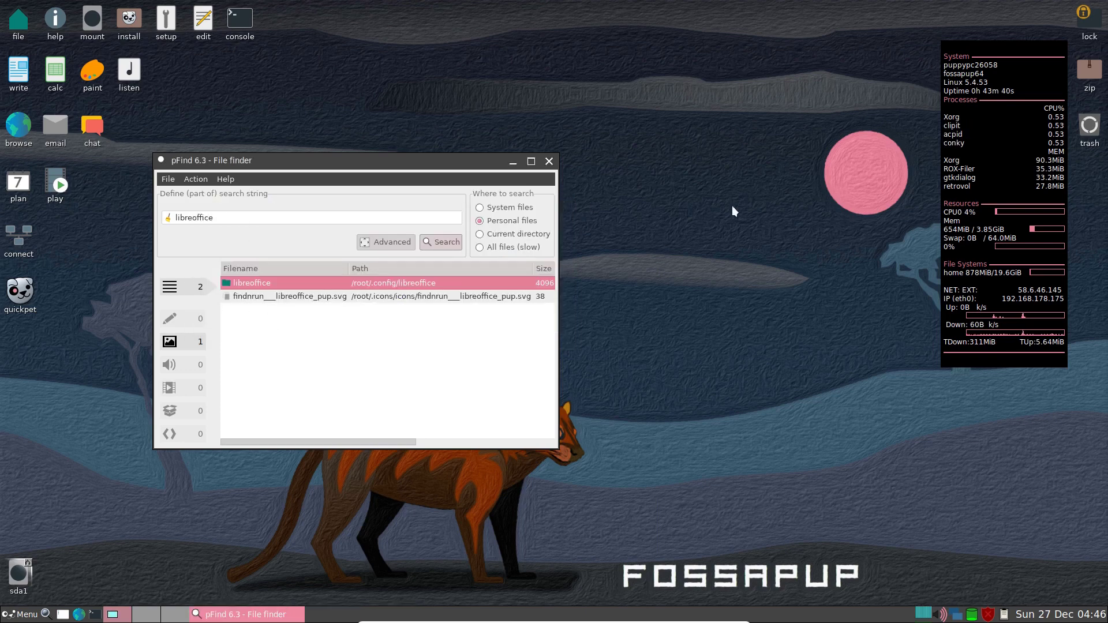
left_click(548, 162)
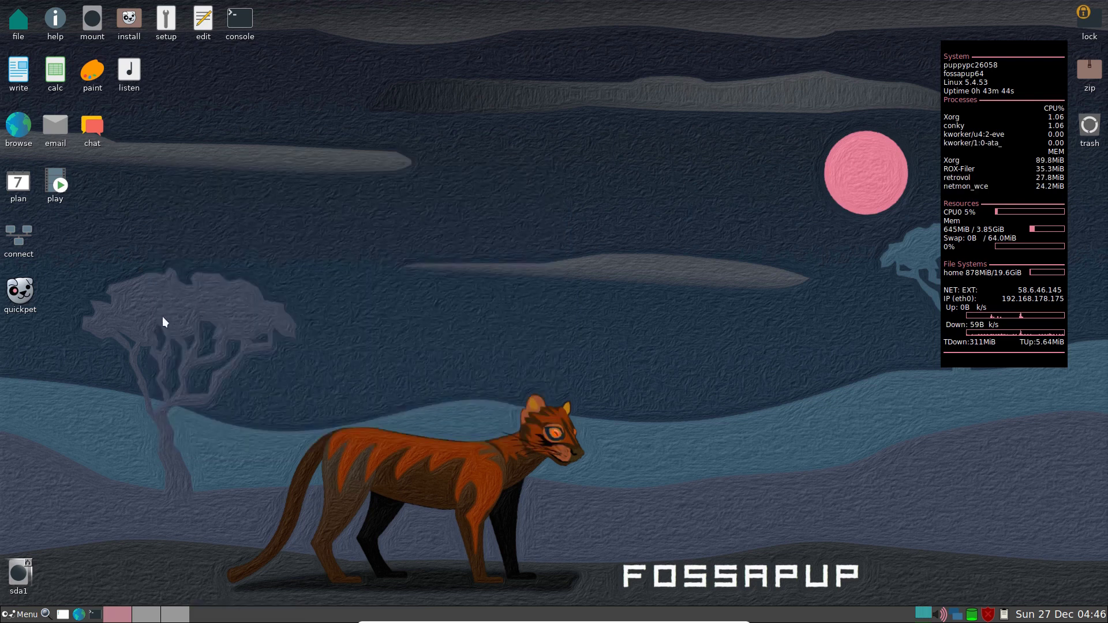
Open the Puppy package manager from Quickpet, view the list of packages that can be uninstalled, and return to the package list.
left_click(19, 293)
left_click(488, 190)
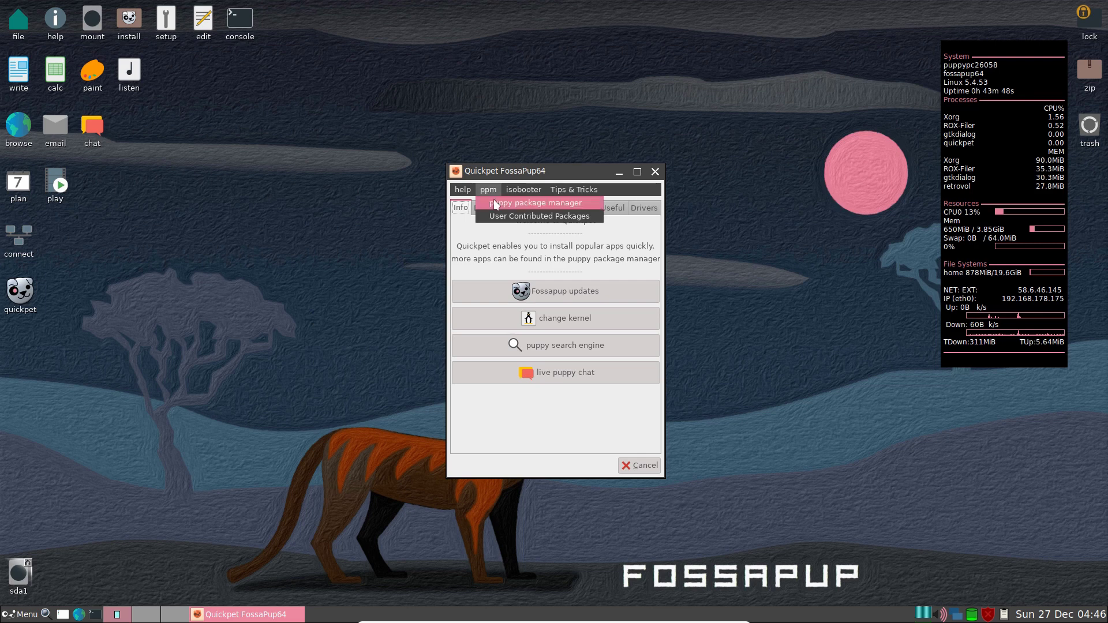
left_click(542, 203)
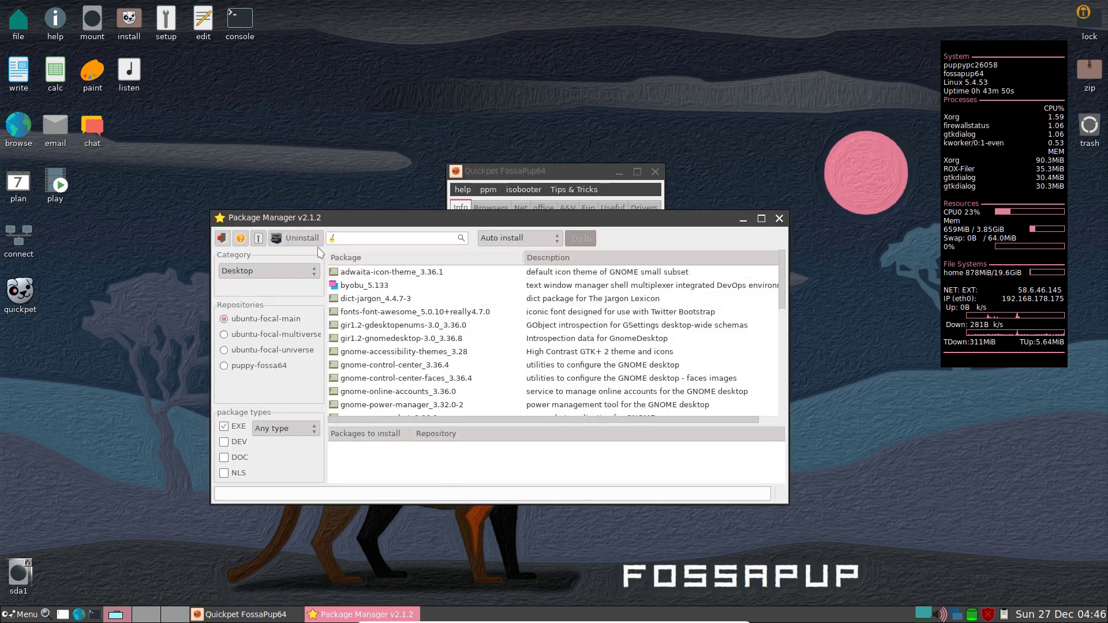
left_click(300, 239)
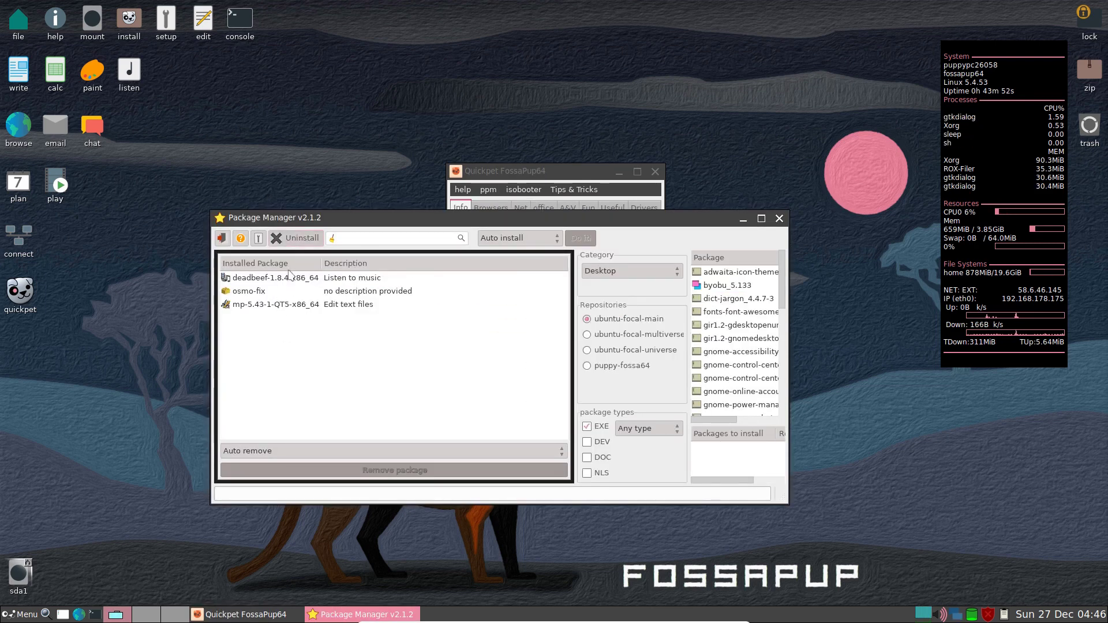
left_click(301, 238)
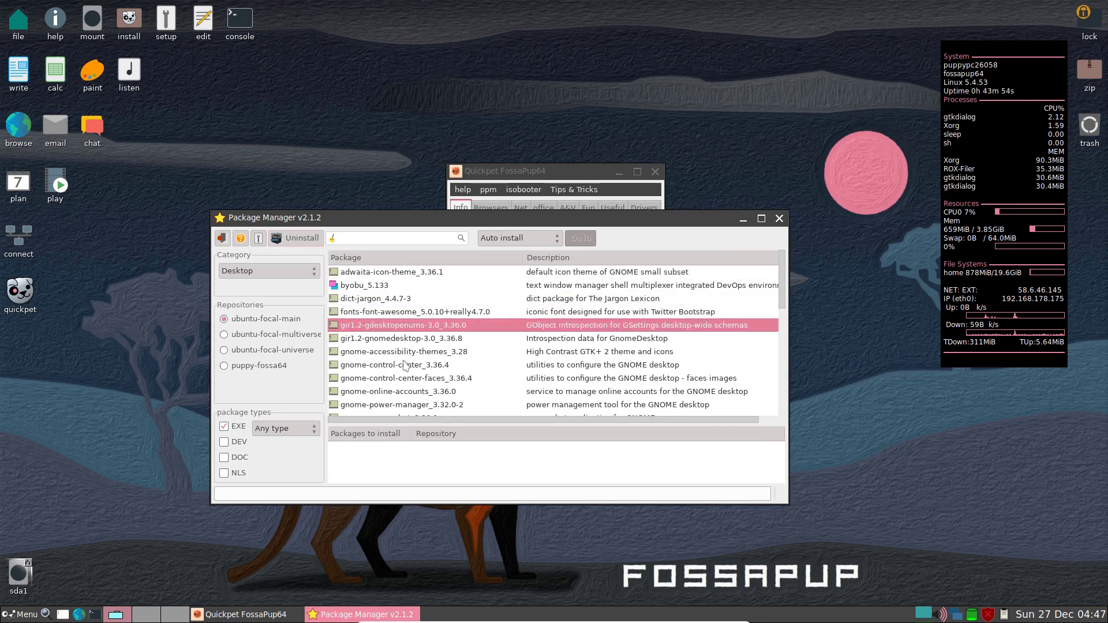
Search the package manager for libreoffice and check the uninstall list with that search active.
scroll(417, 364, "down", 5)
scroll(417, 364, "up", 5)
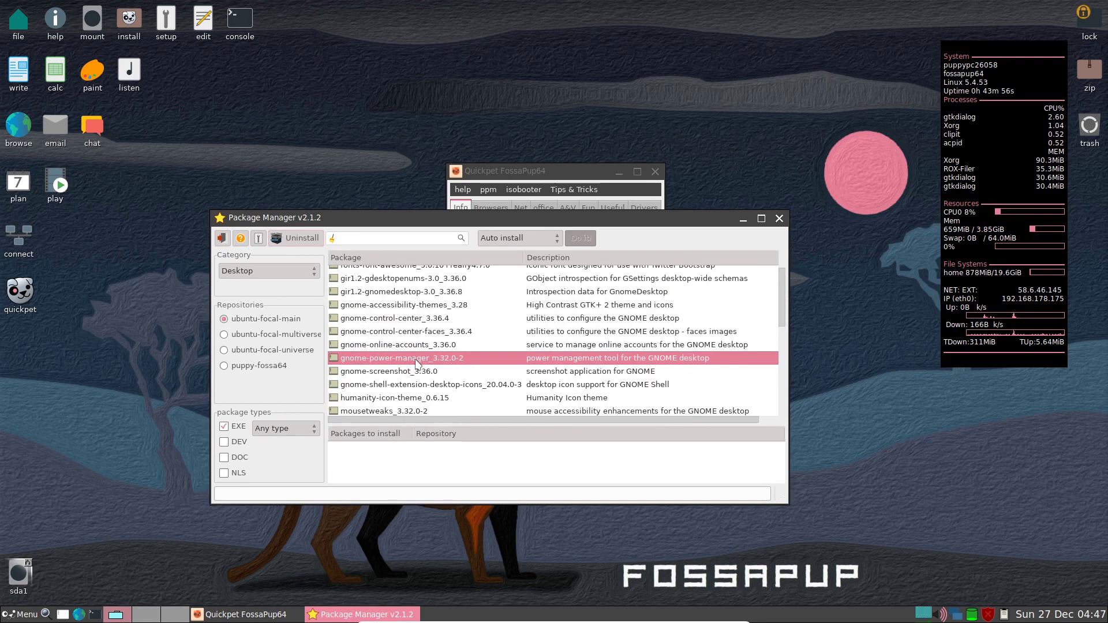
left_click(393, 237)
type("li")
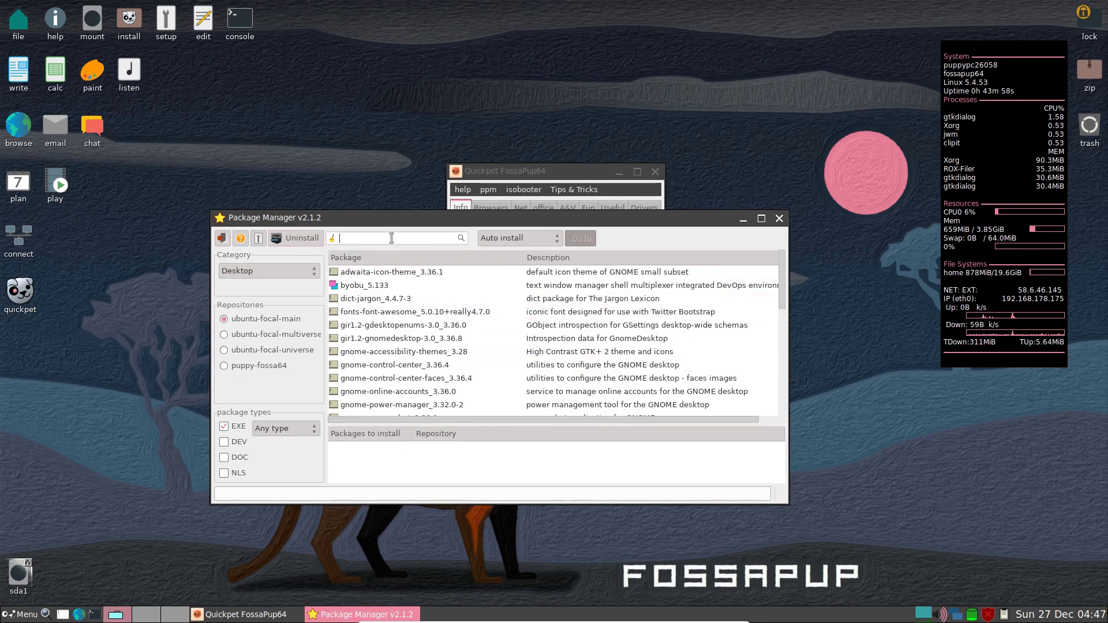
type("breoffice")
scroll(385, 355, "down", 3)
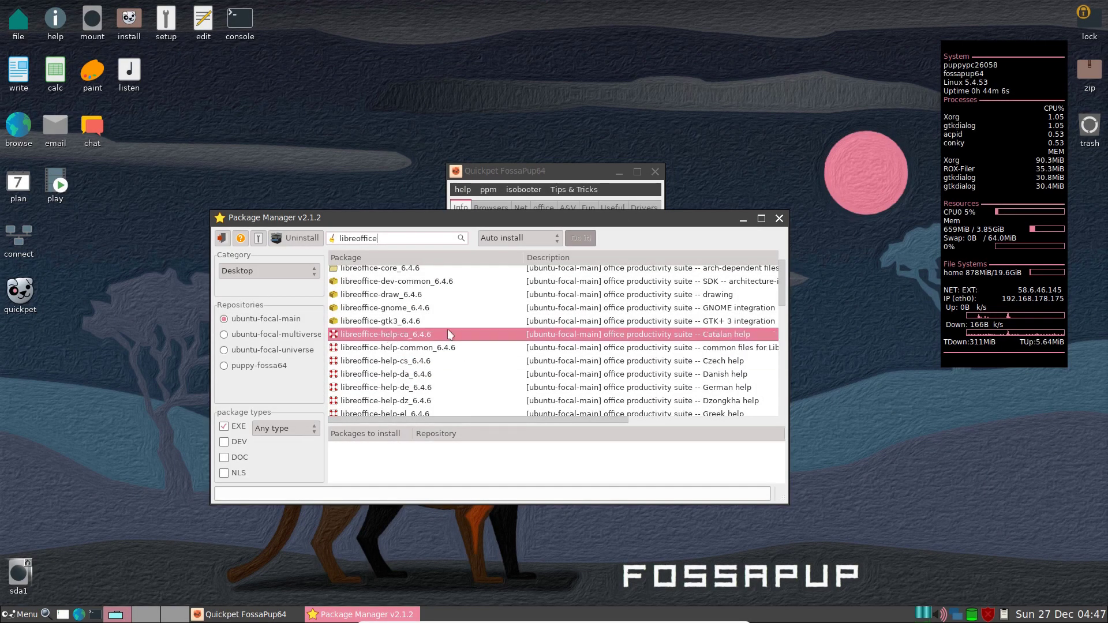
left_click(295, 238)
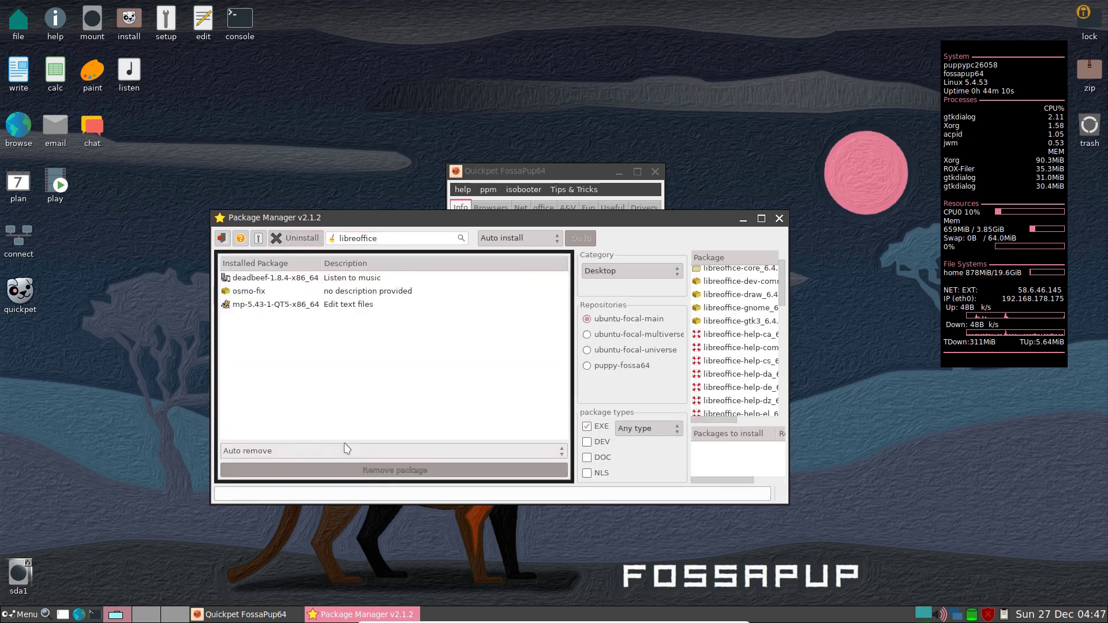
left_click(295, 238)
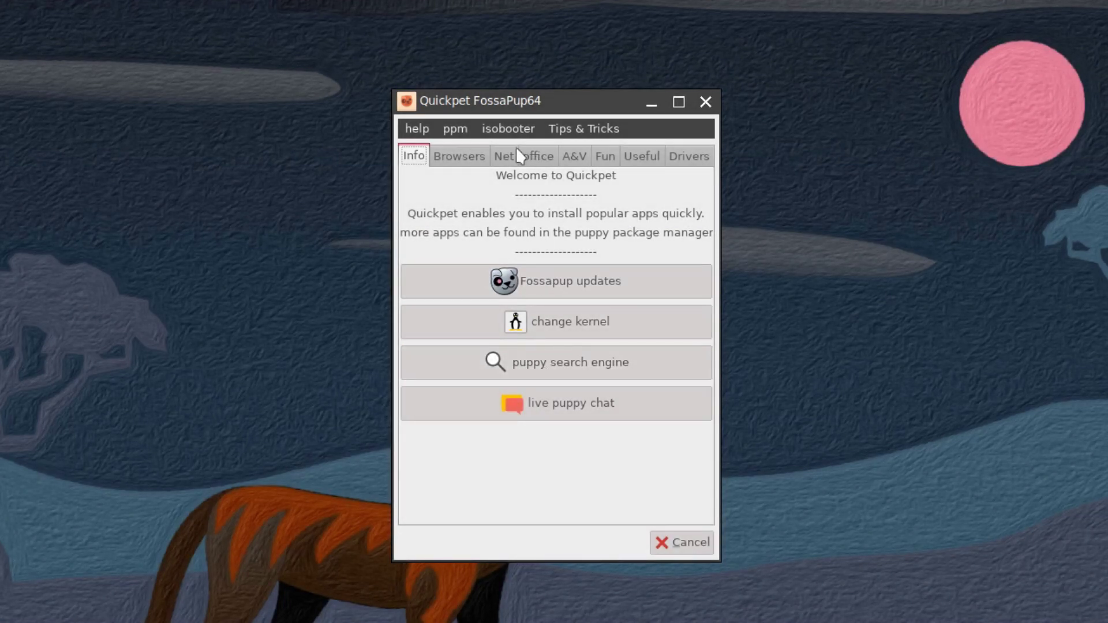
Browse Quickpet's application categories in order from Browsers through Net, office, A&V, Fun and Useful to Drivers.
left_click(467, 155)
left_click(503, 157)
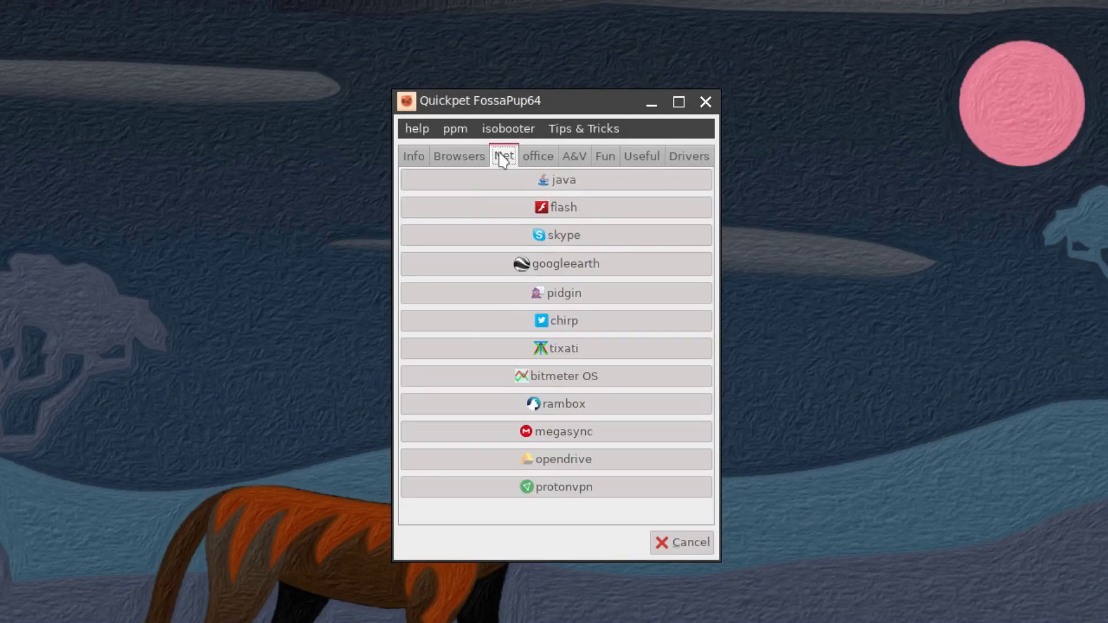
left_click(534, 163)
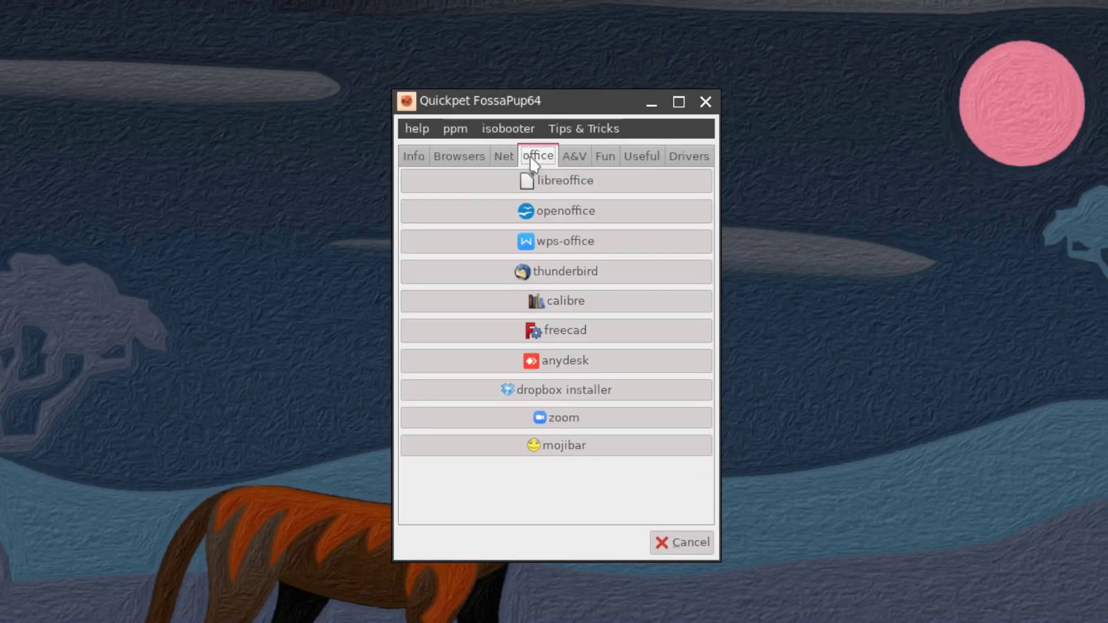
left_click(571, 161)
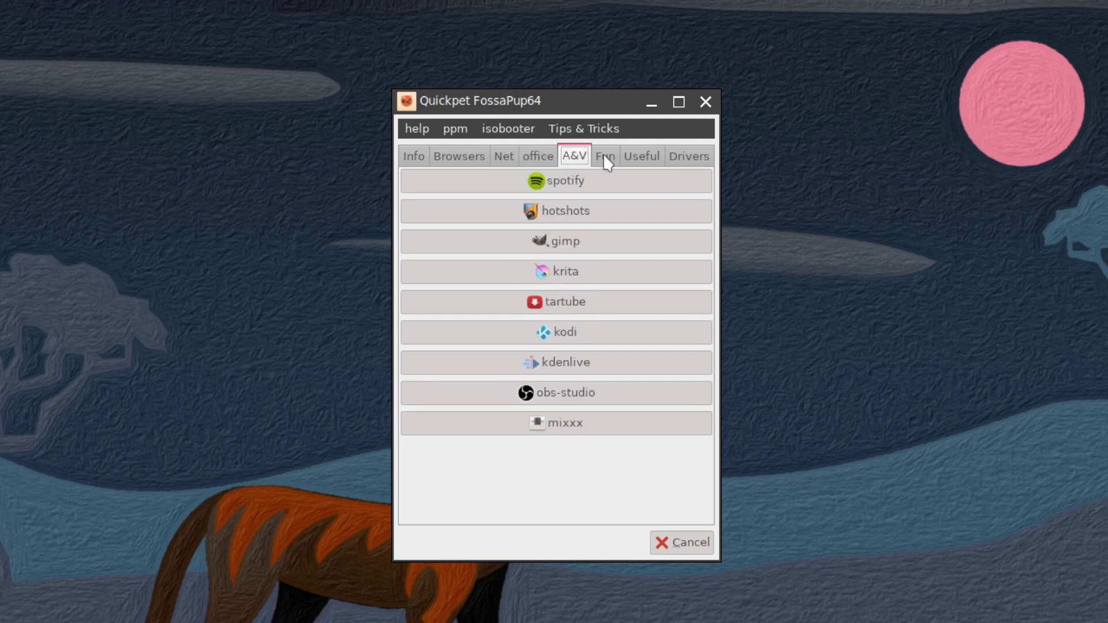
left_click(605, 157)
left_click(640, 159)
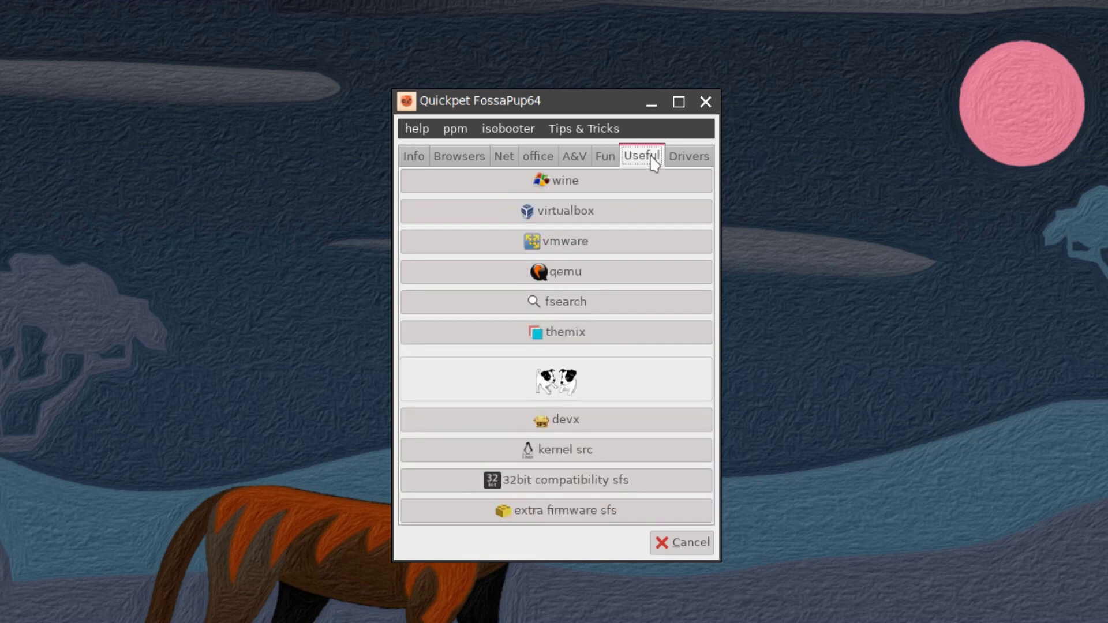
left_click(688, 162)
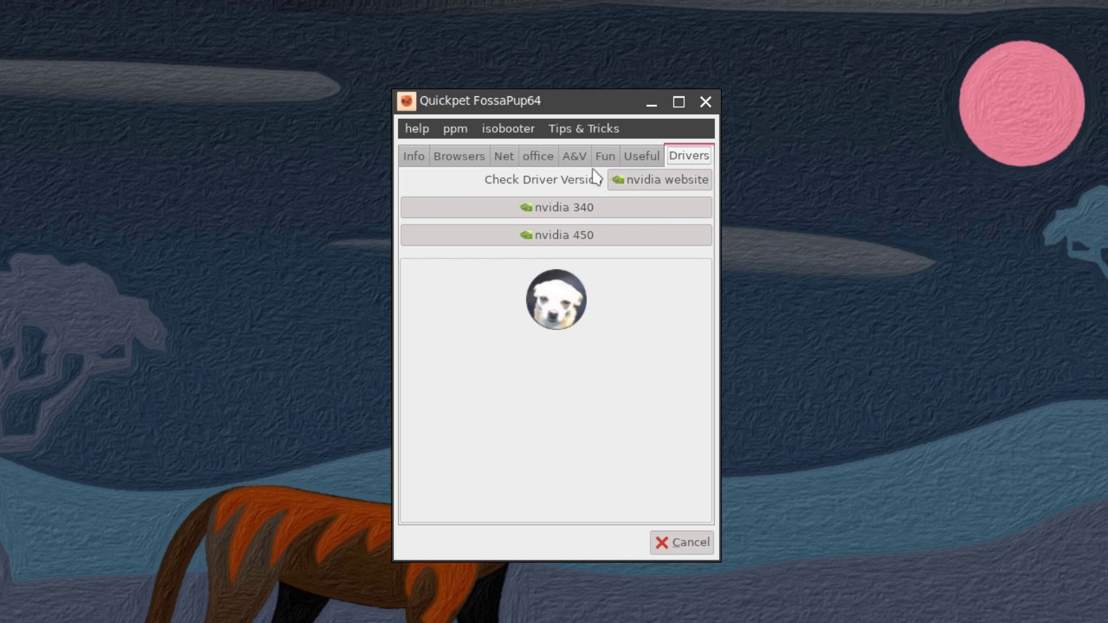
Go through the applications offered in Quickpet's Browsers, Net, office, A&V and Fun categories twice more.
left_click(454, 158)
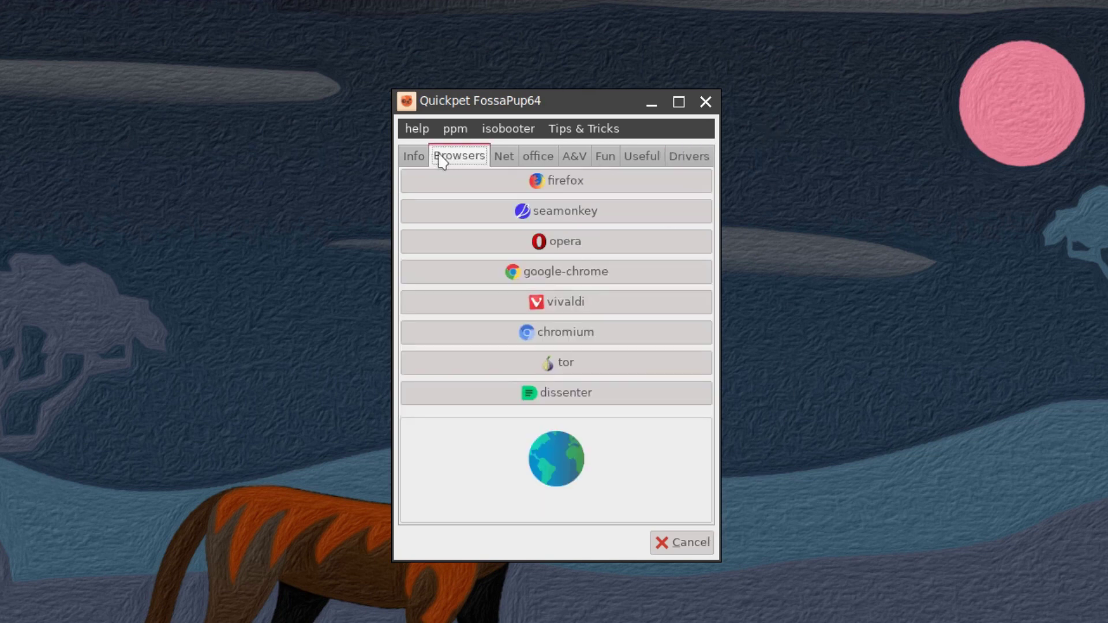
left_click(504, 162)
left_click(538, 156)
left_click(571, 159)
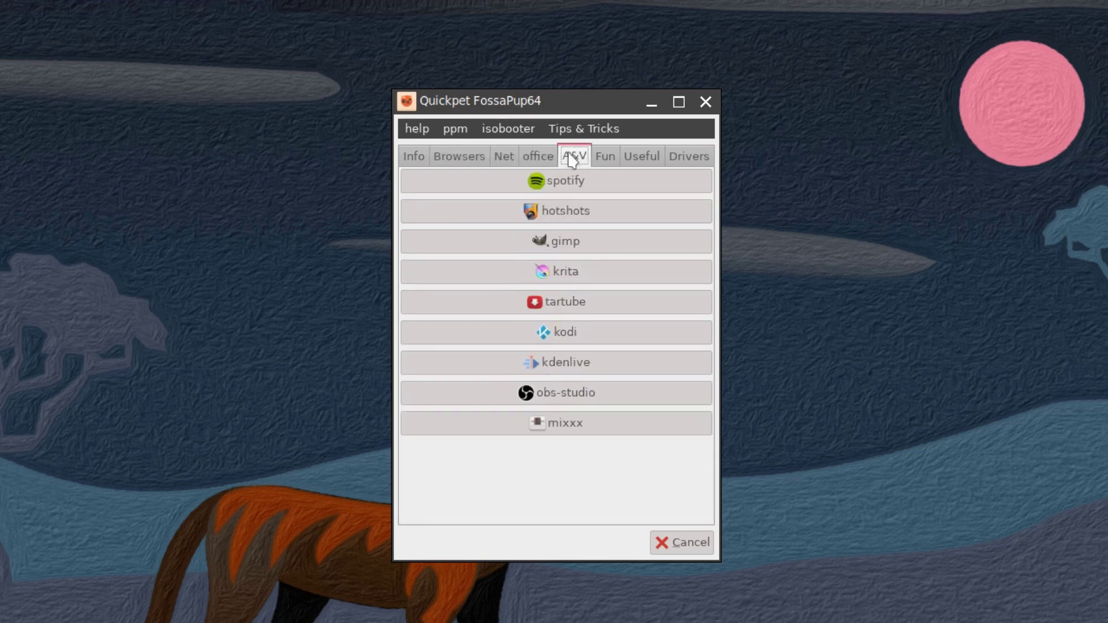
left_click(607, 159)
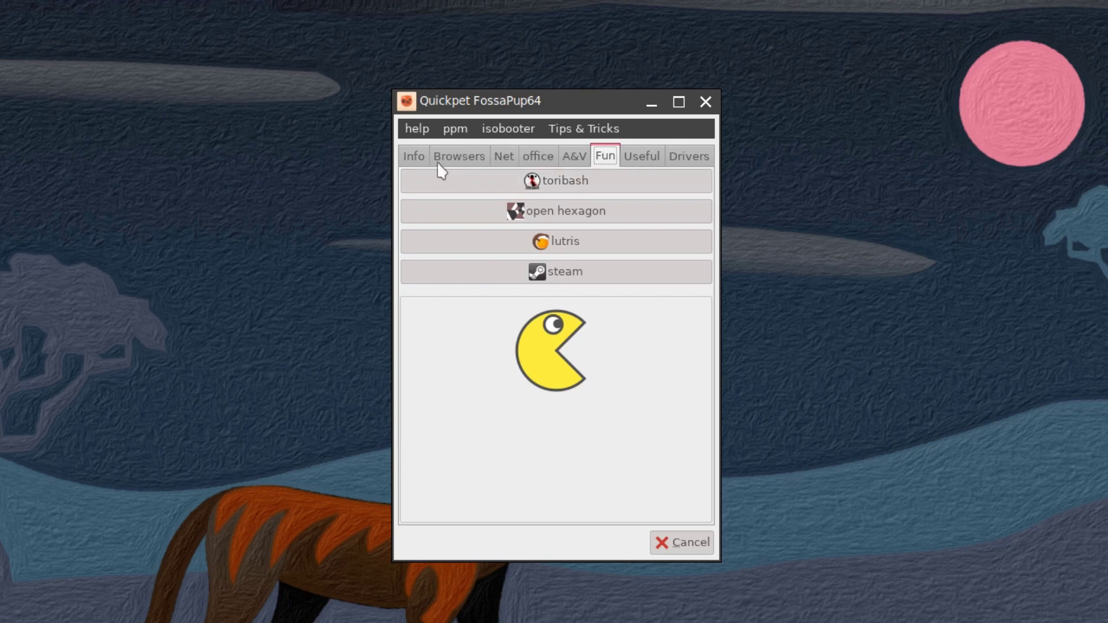
left_click(453, 161)
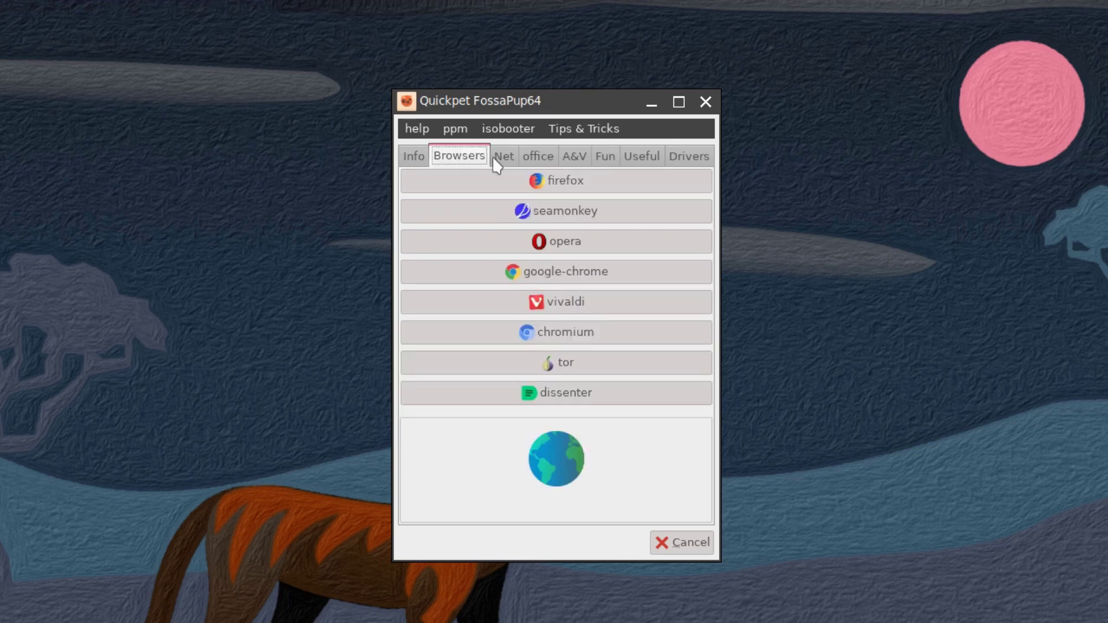
left_click(495, 160)
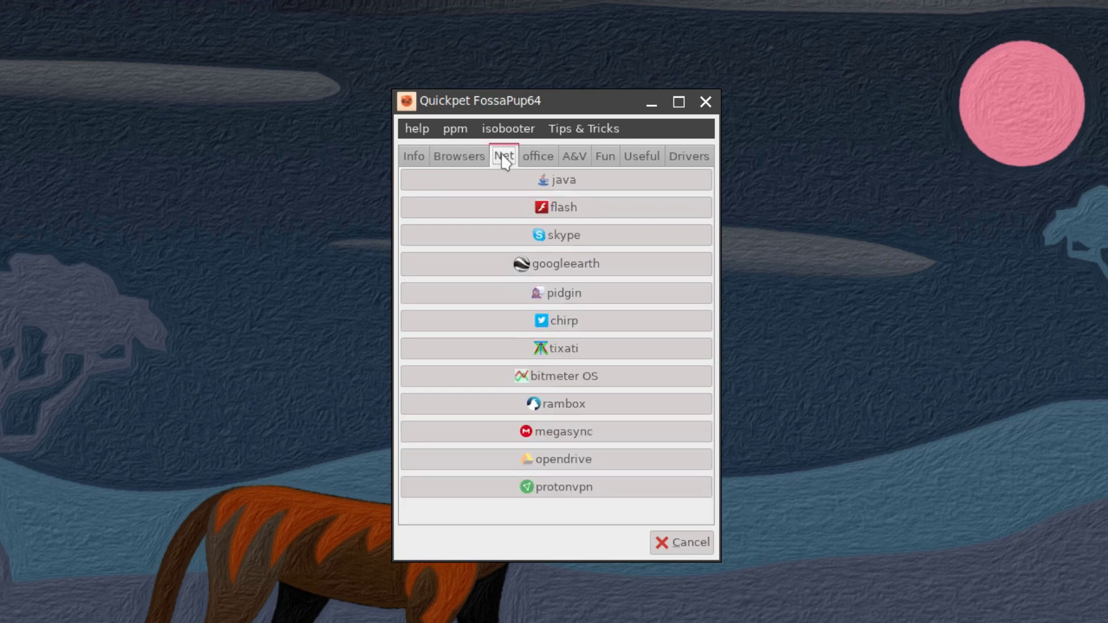
left_click(535, 157)
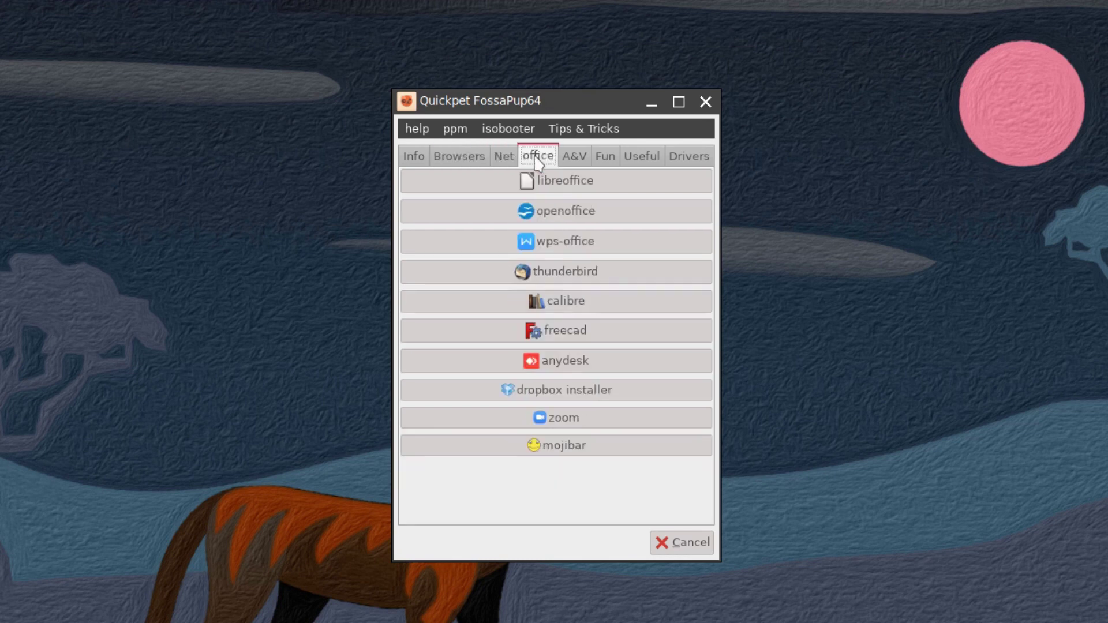
left_click(572, 155)
left_click(606, 157)
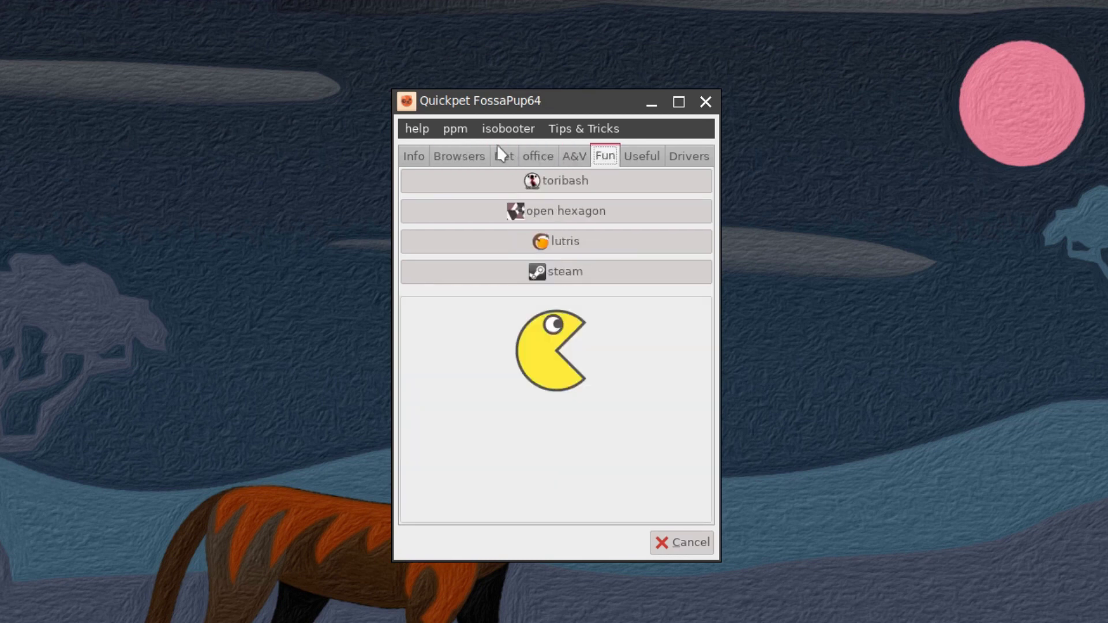
Reopen the Puppy package manager from Quickpet, check its uninstall list once more, and close the package manager.
left_click(447, 127)
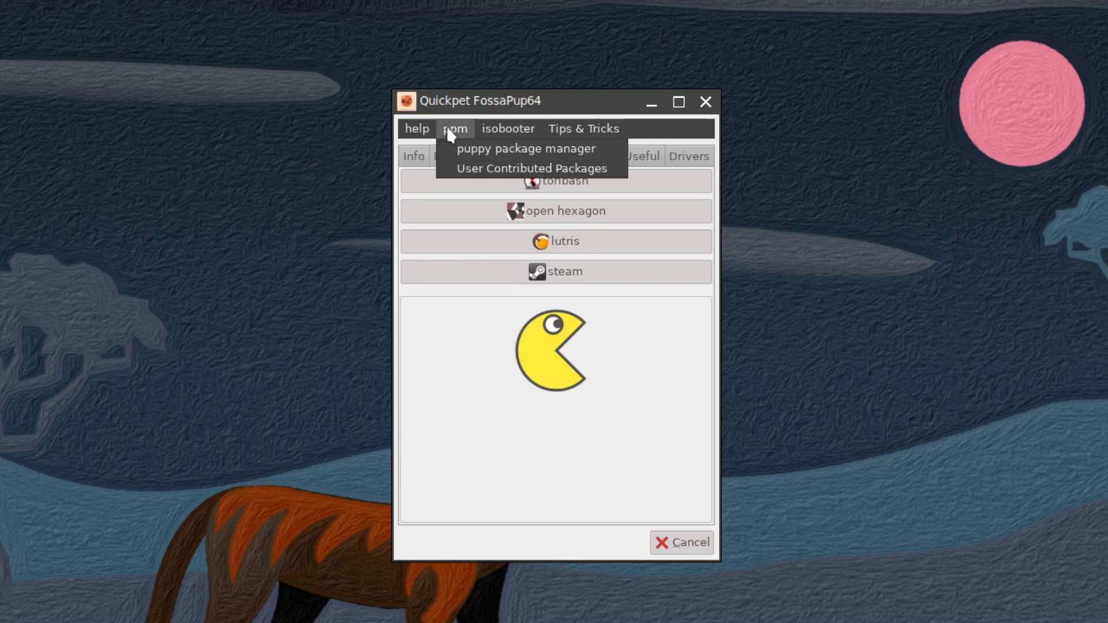
left_click(483, 149)
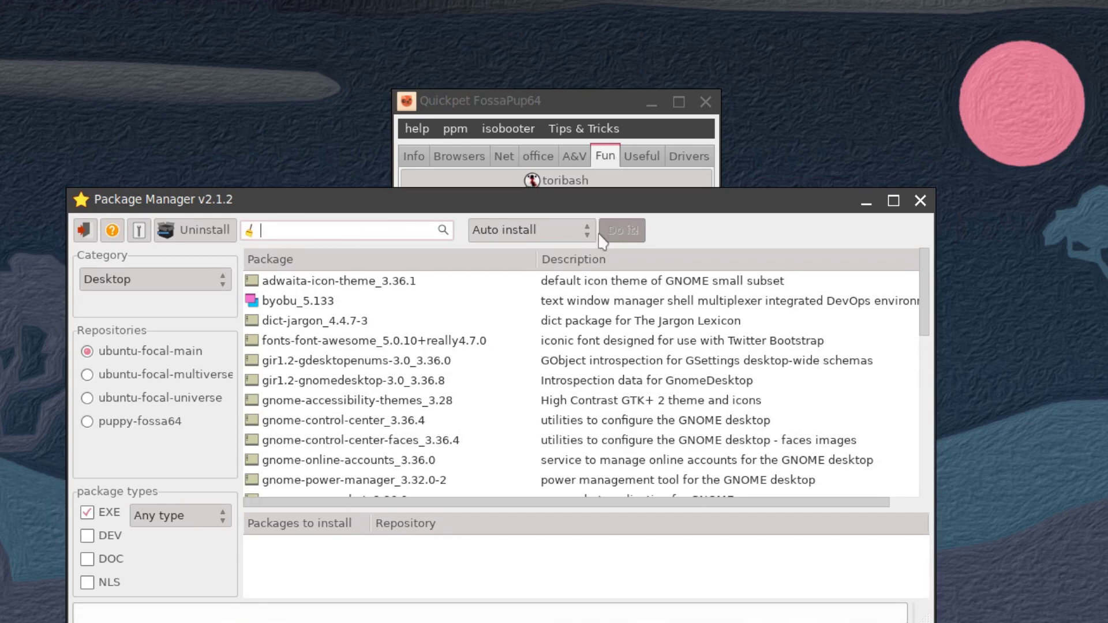
left_click(168, 230)
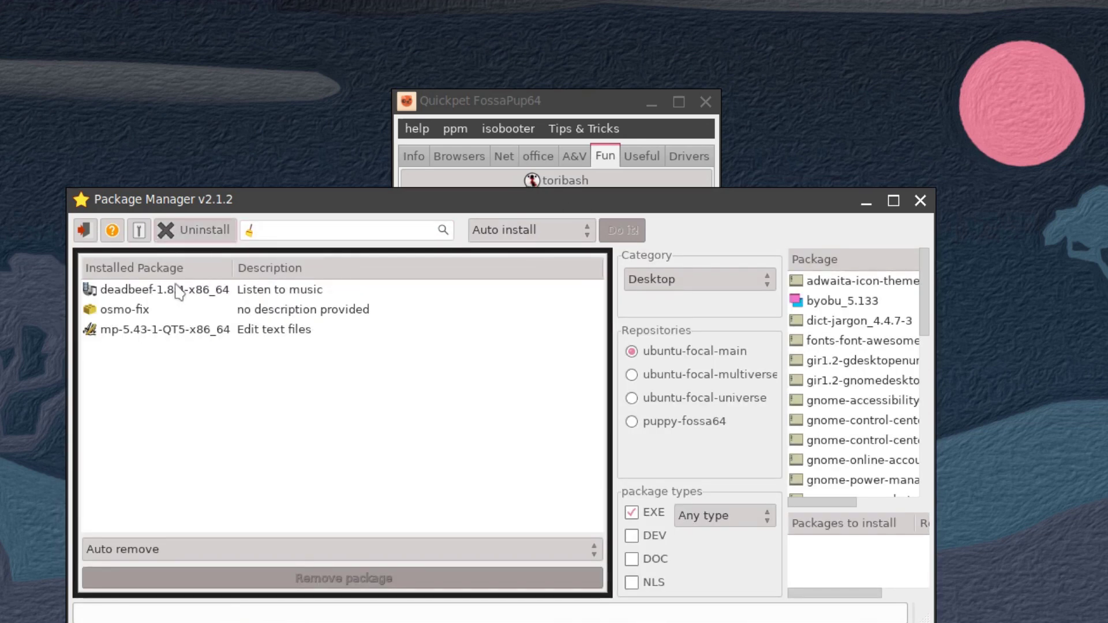
left_click(168, 230)
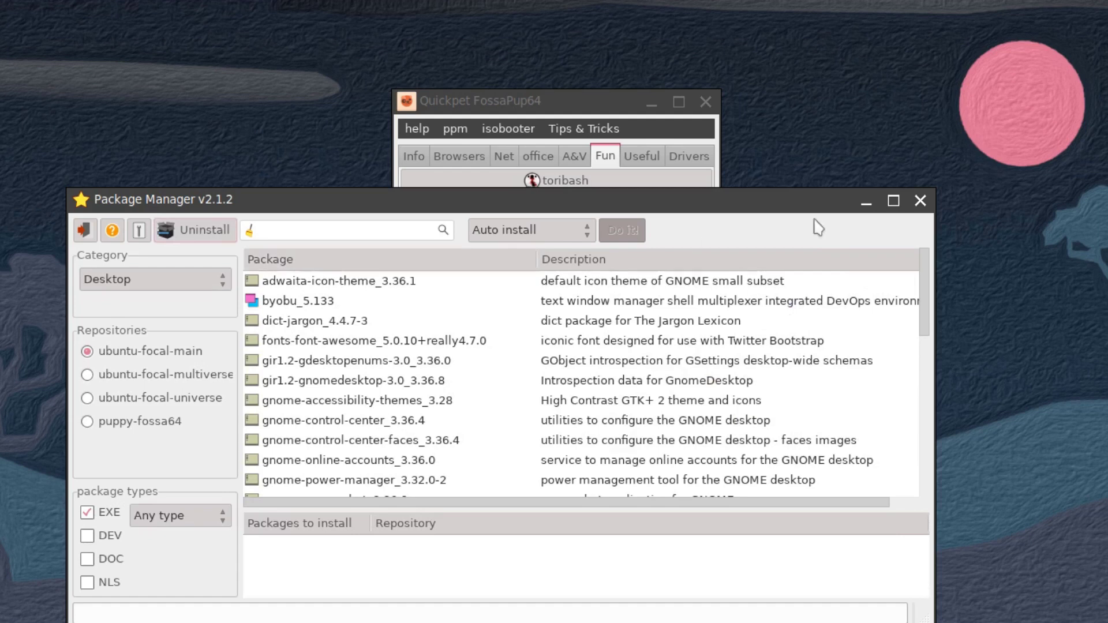
left_click(920, 201)
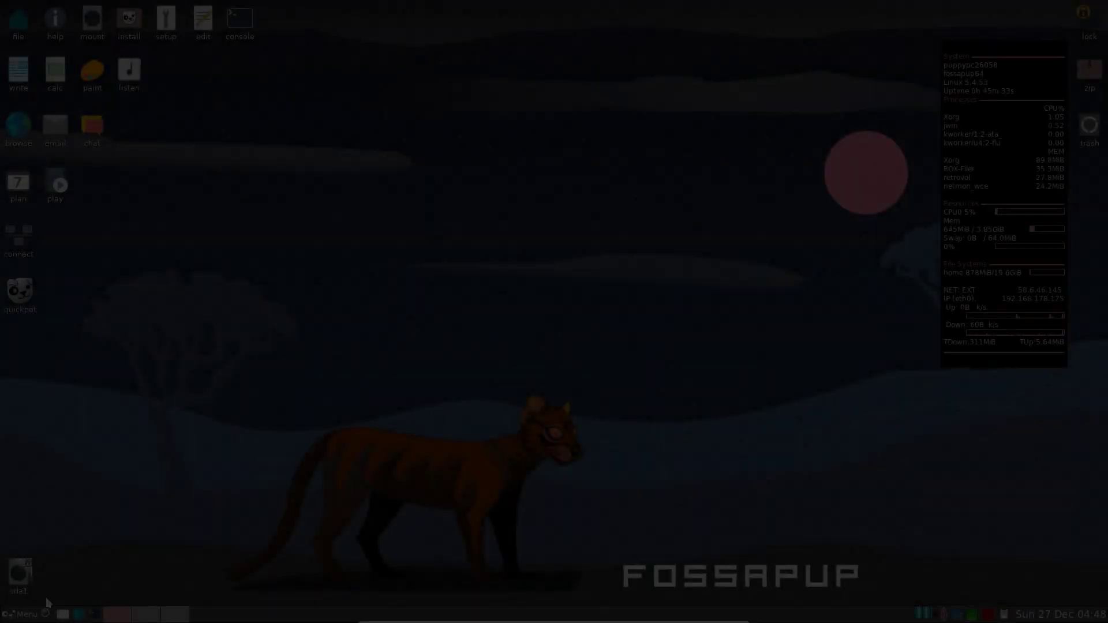
Open the Puppy Log Out dialog and shut down the system.
left_click(23, 615)
left_click(35, 594)
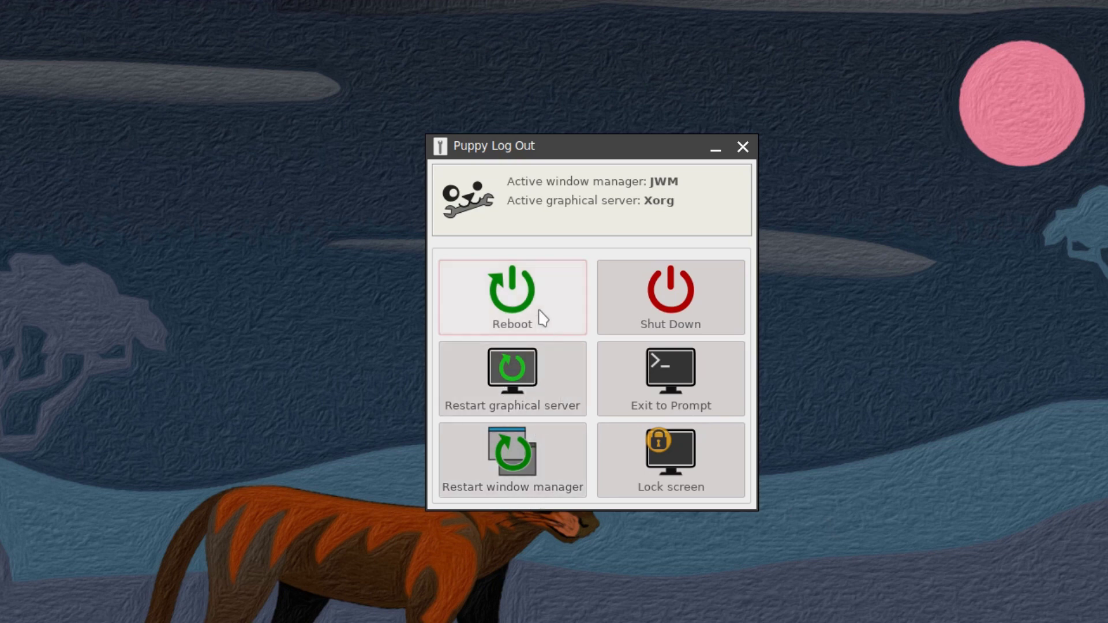
left_click(691, 301)
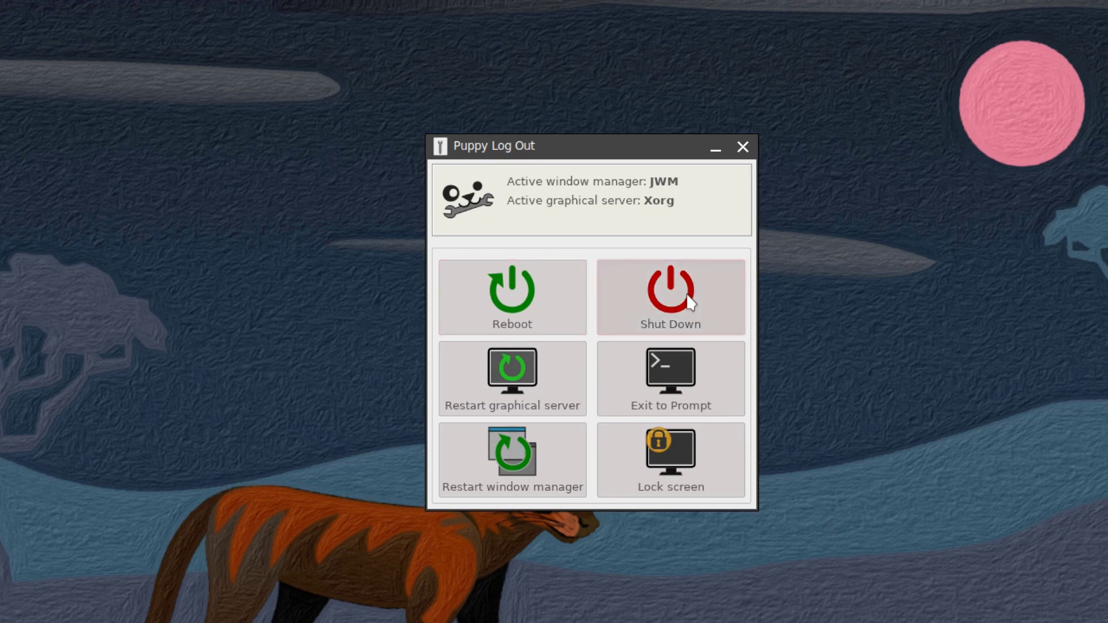